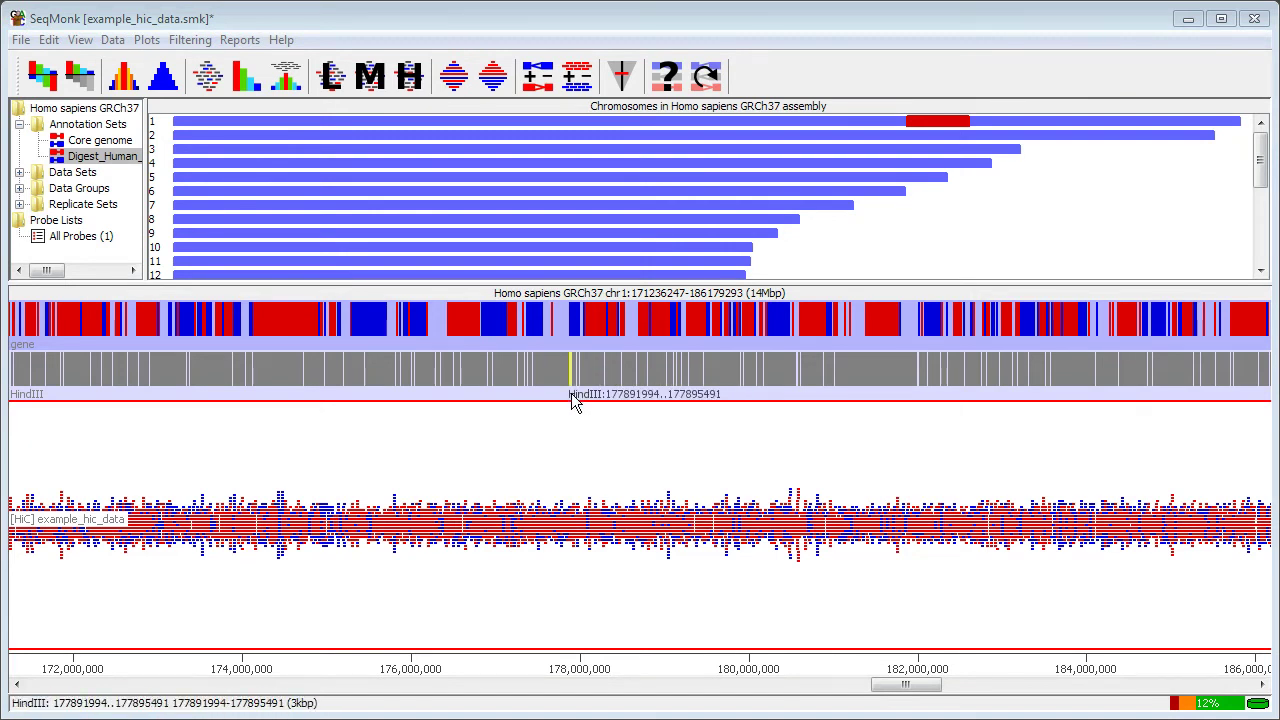
# - Zoom into the region around 178 Mbp on chromosome 1
pyautogui.moveTo(571, 393); pyautogui.dragTo(743, 394)
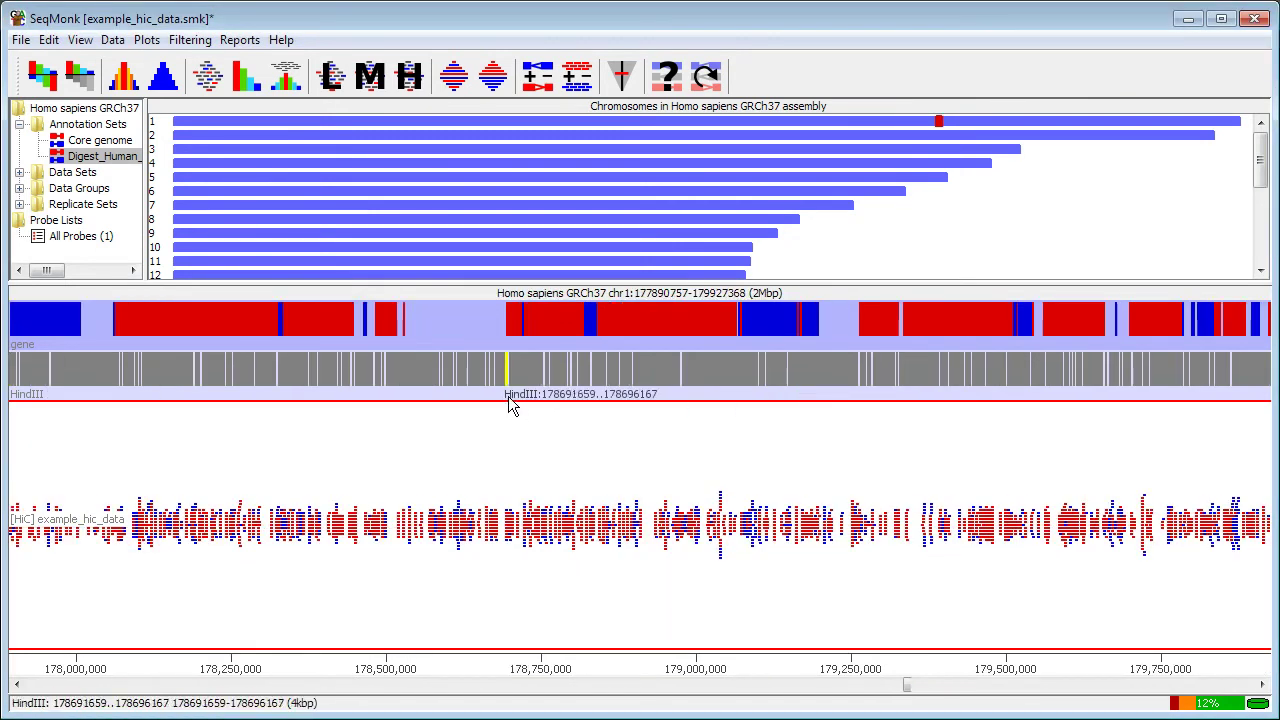
pyautogui.moveTo(508, 396); pyautogui.dragTo(786, 396)
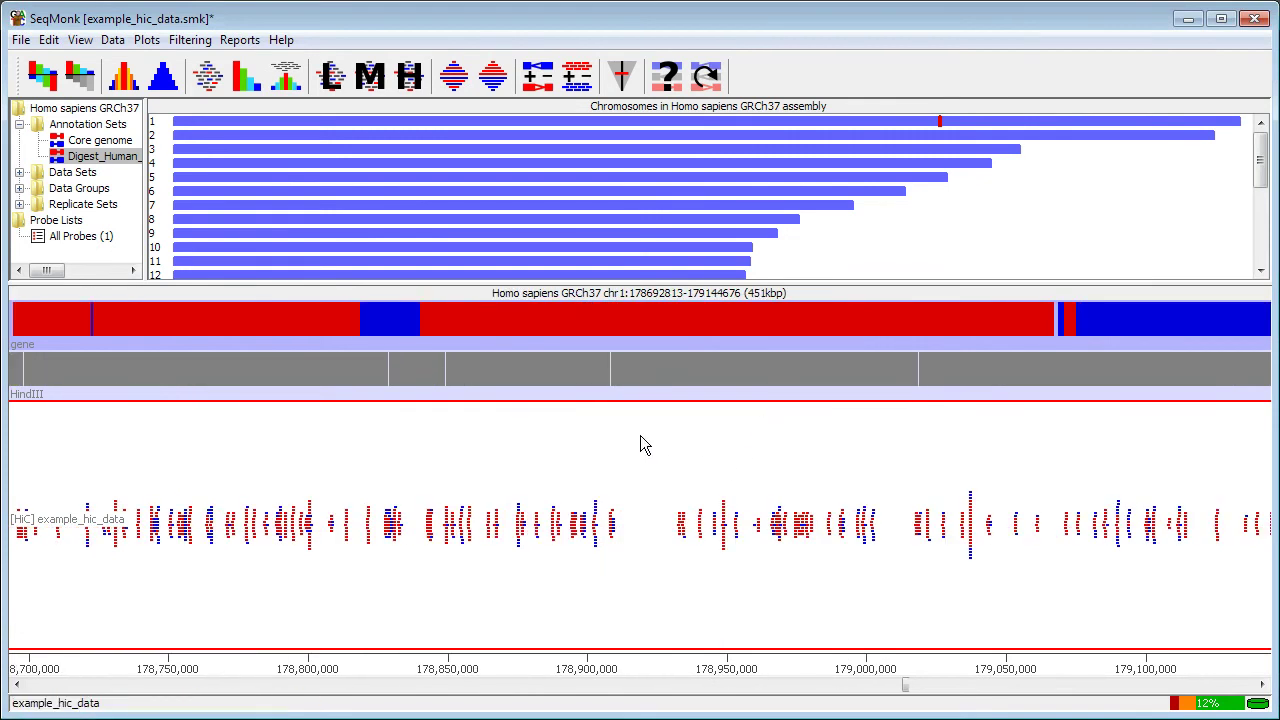
pyautogui.moveTo(447, 416); pyautogui.dragTo(677, 414)
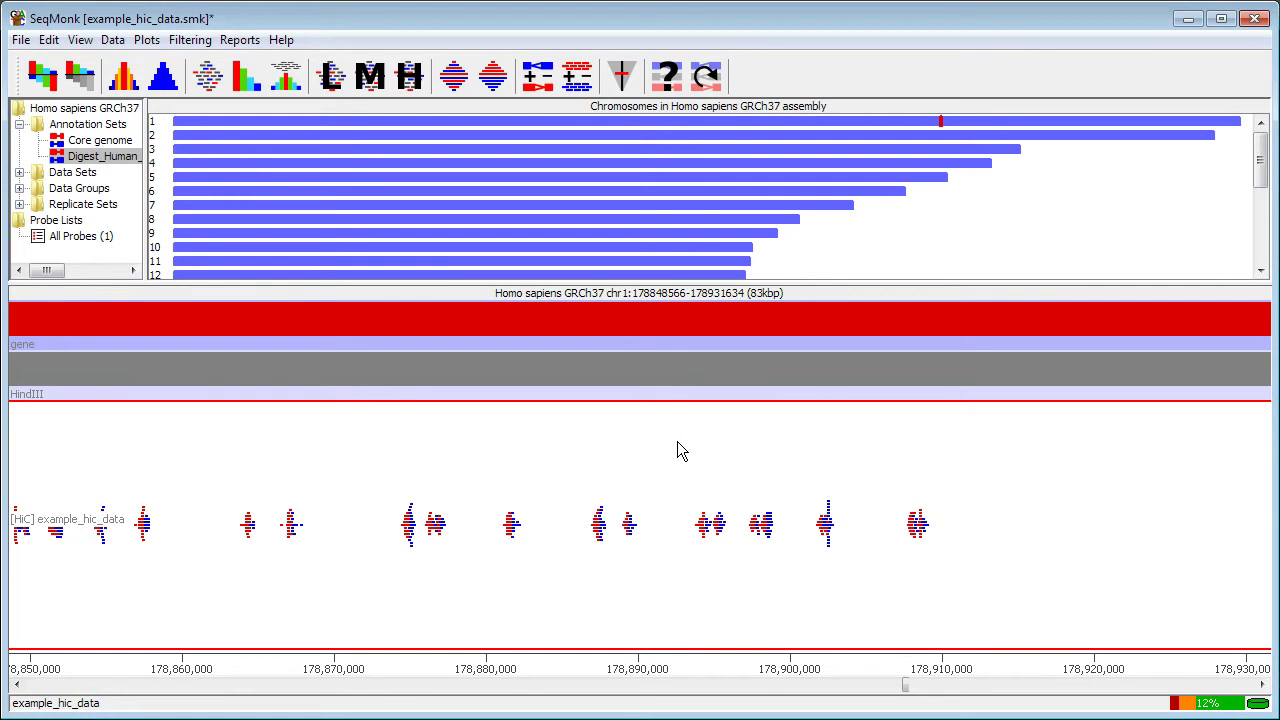
pyautogui.moveTo(430, 491); pyautogui.dragTo(701, 494)
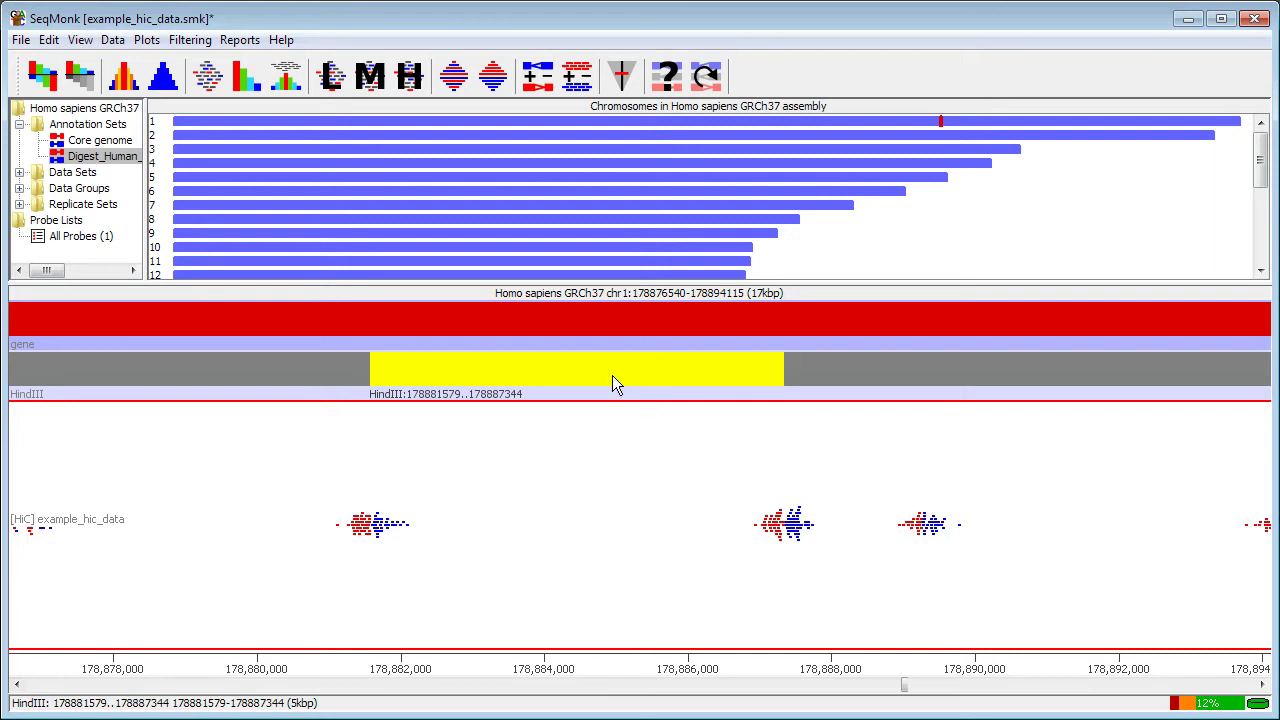
# - Replace the probes with one per HindIII fragment and give them all a fixed value of 1
pyautogui.click(146, 40)
pyautogui.moveTo(112, 40)
pyautogui.click(150, 61)
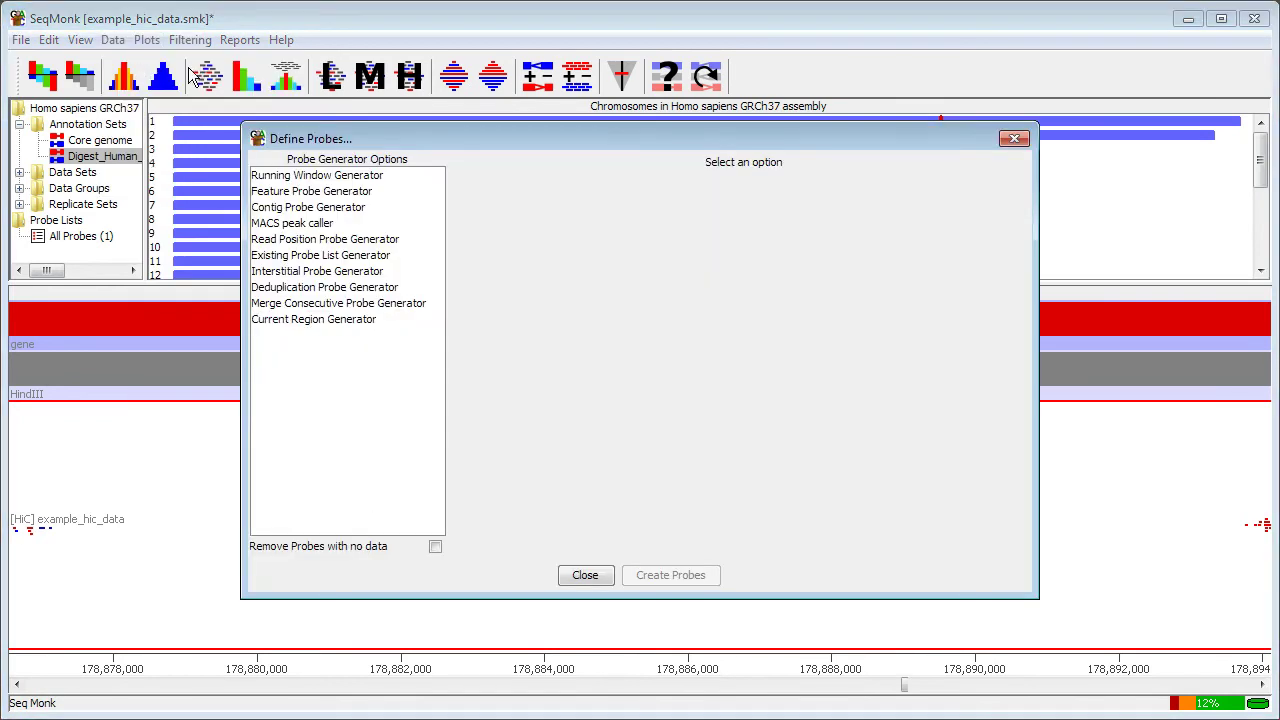
pyautogui.click(309, 193)
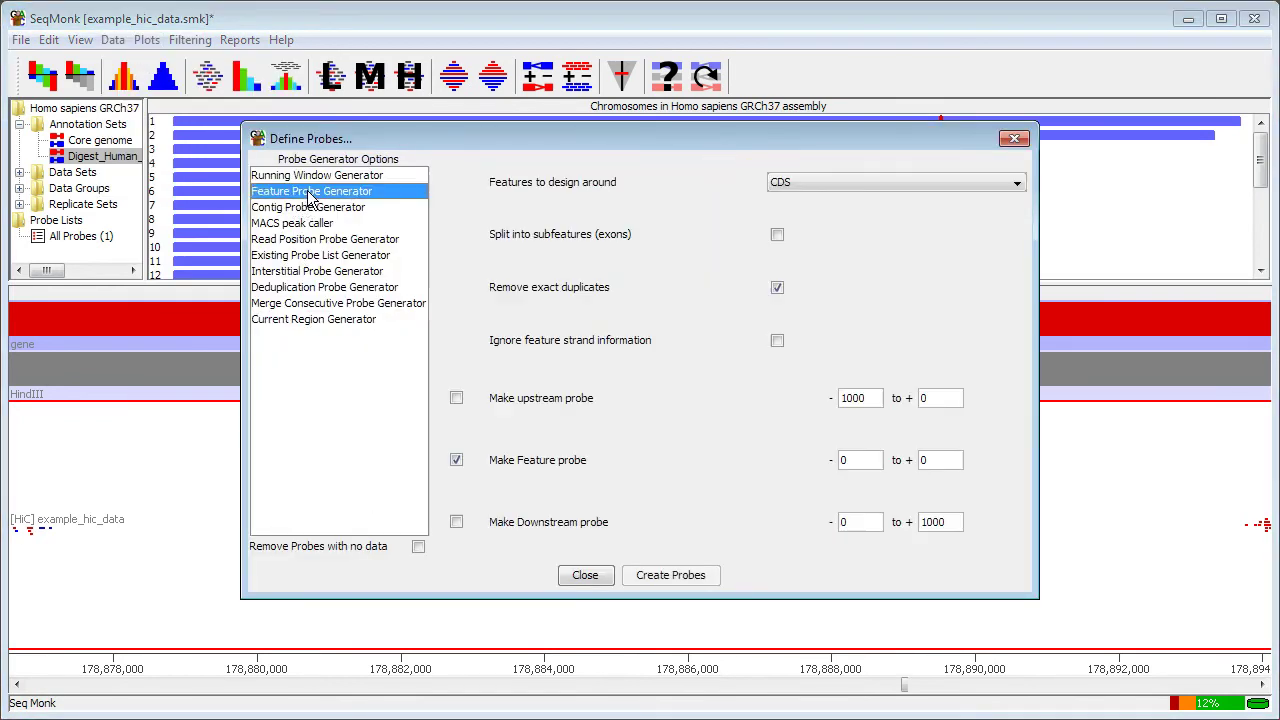
pyautogui.click(881, 184)
pyautogui.click(856, 261)
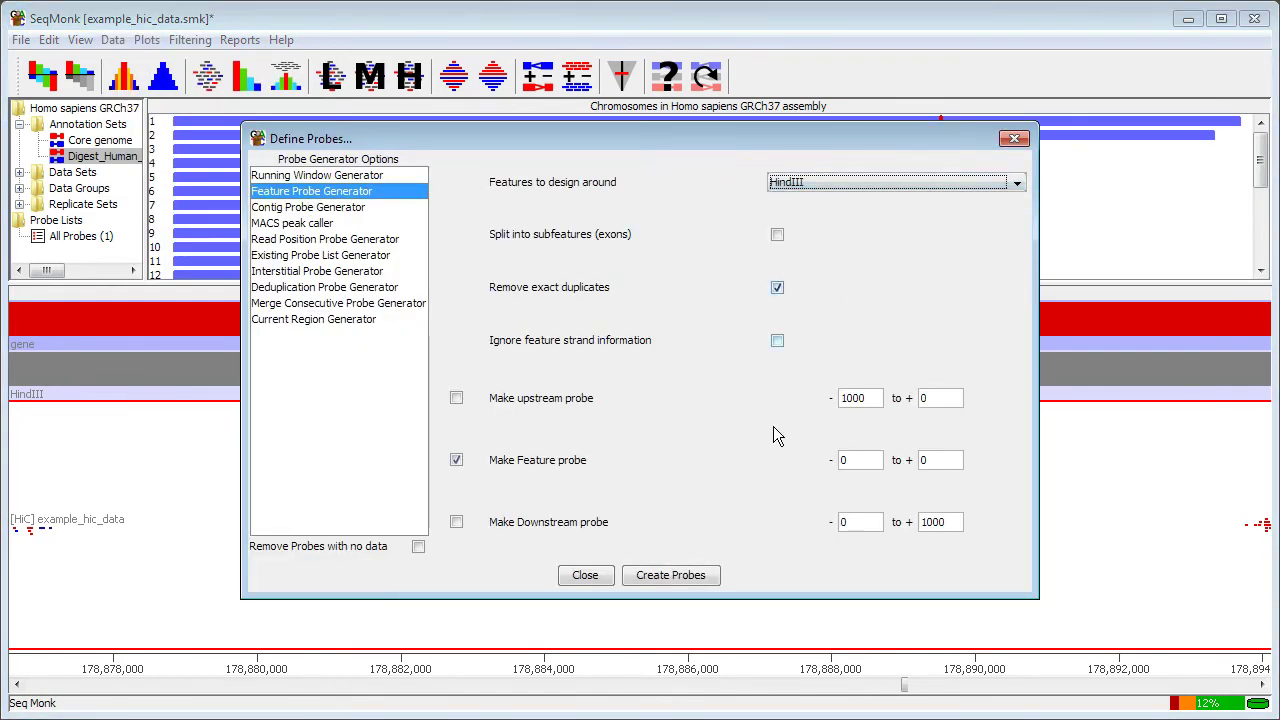
pyautogui.click(684, 578)
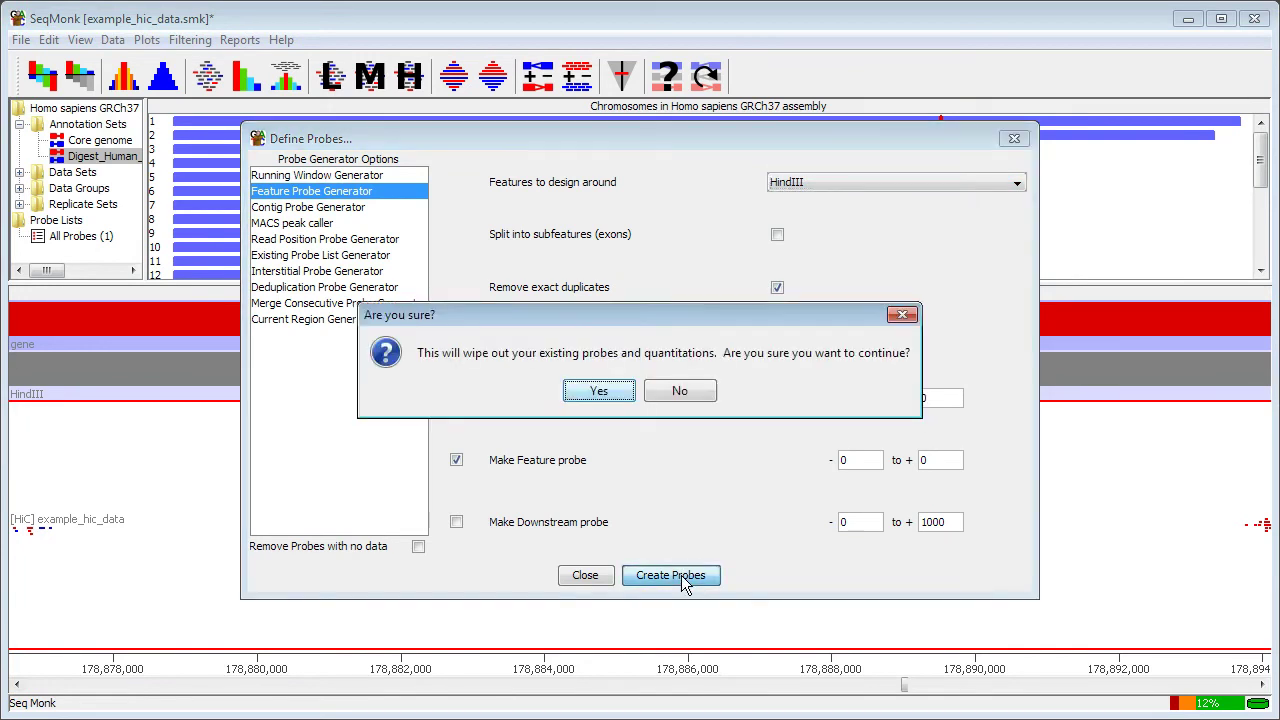
pyautogui.click(611, 388)
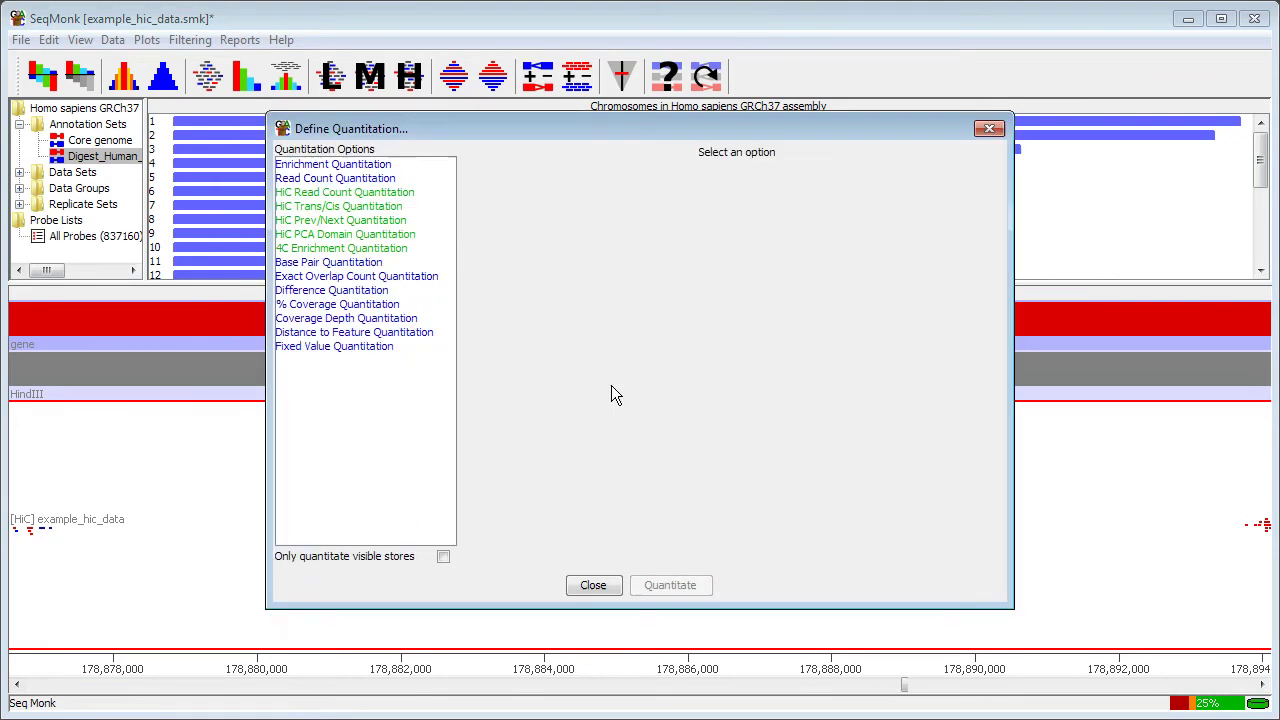
pyautogui.click(360, 348)
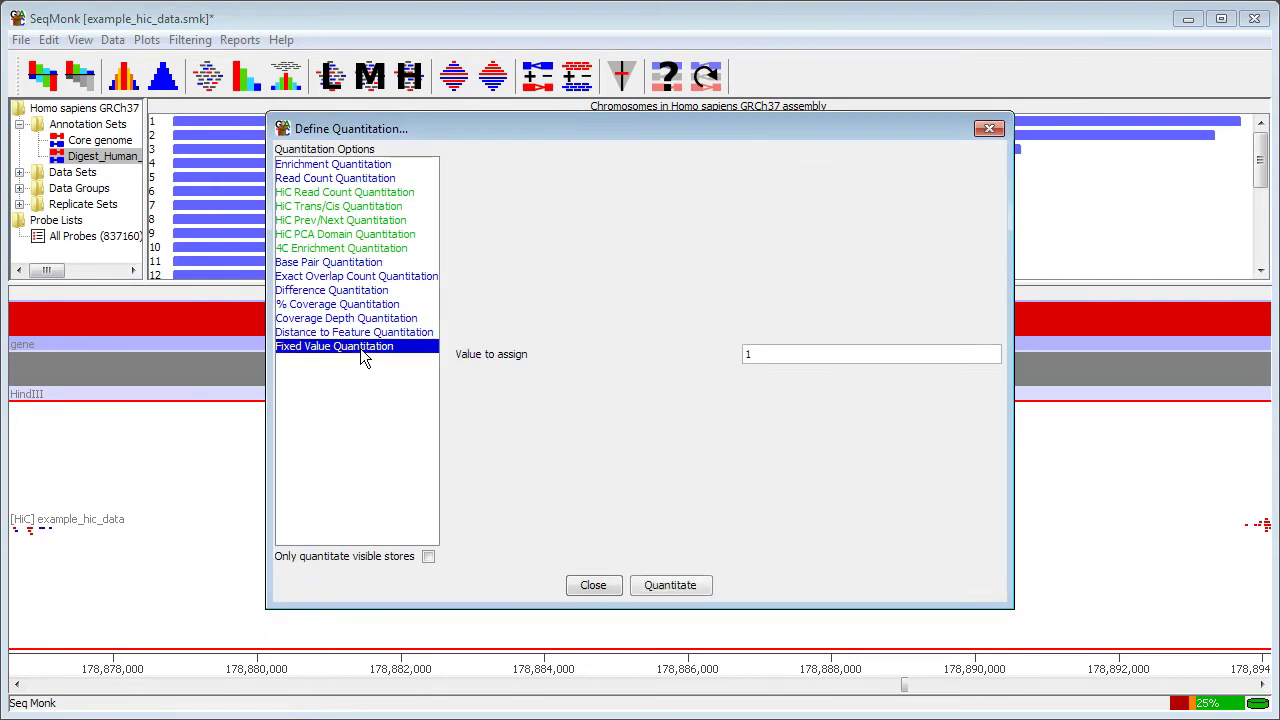
pyautogui.click(683, 590)
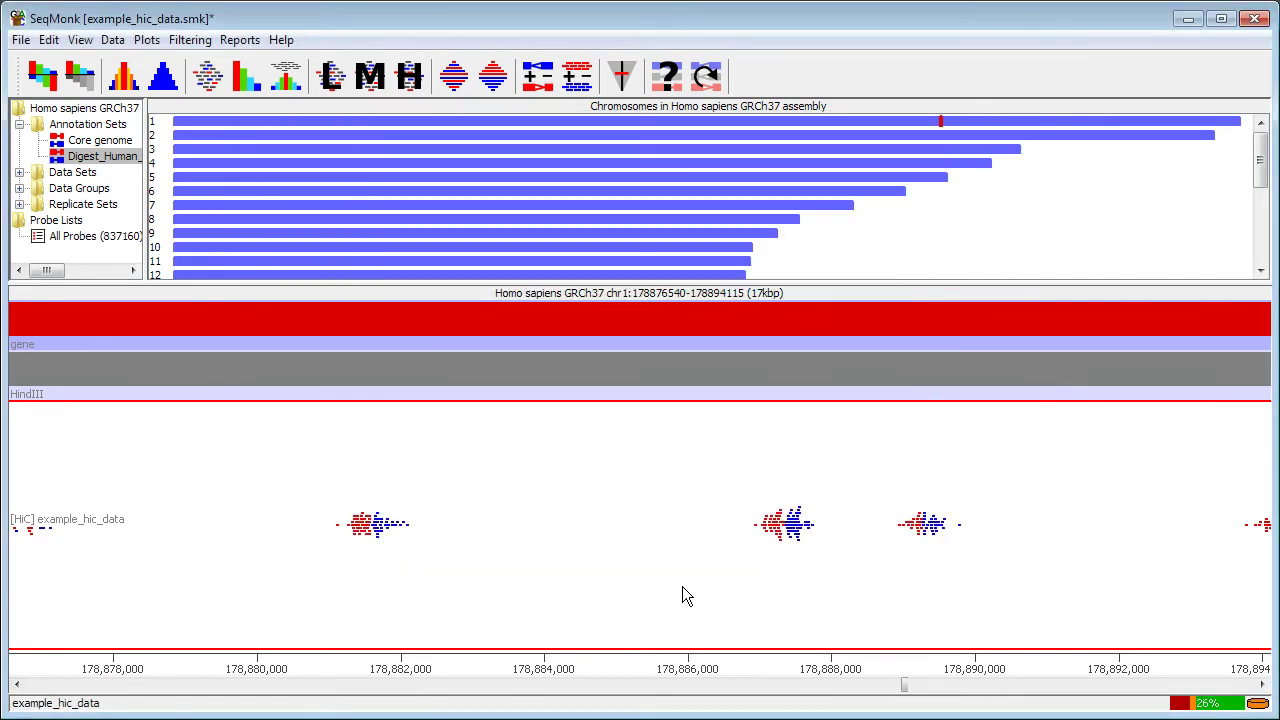
# - Filter probes by position on chromosome 1 with no start or end limits, then select the new 'Chr 1' list
pyautogui.click(190, 39)
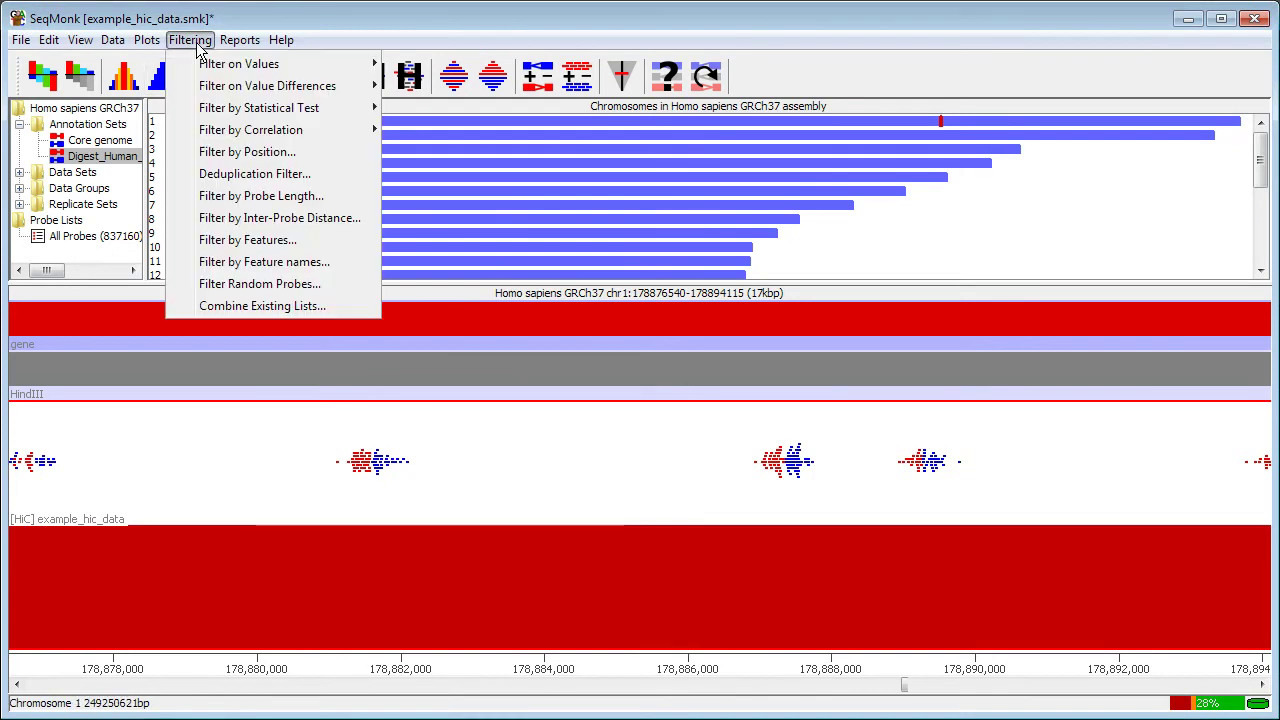
pyautogui.click(262, 152)
pyautogui.doubleClick(665, 389)
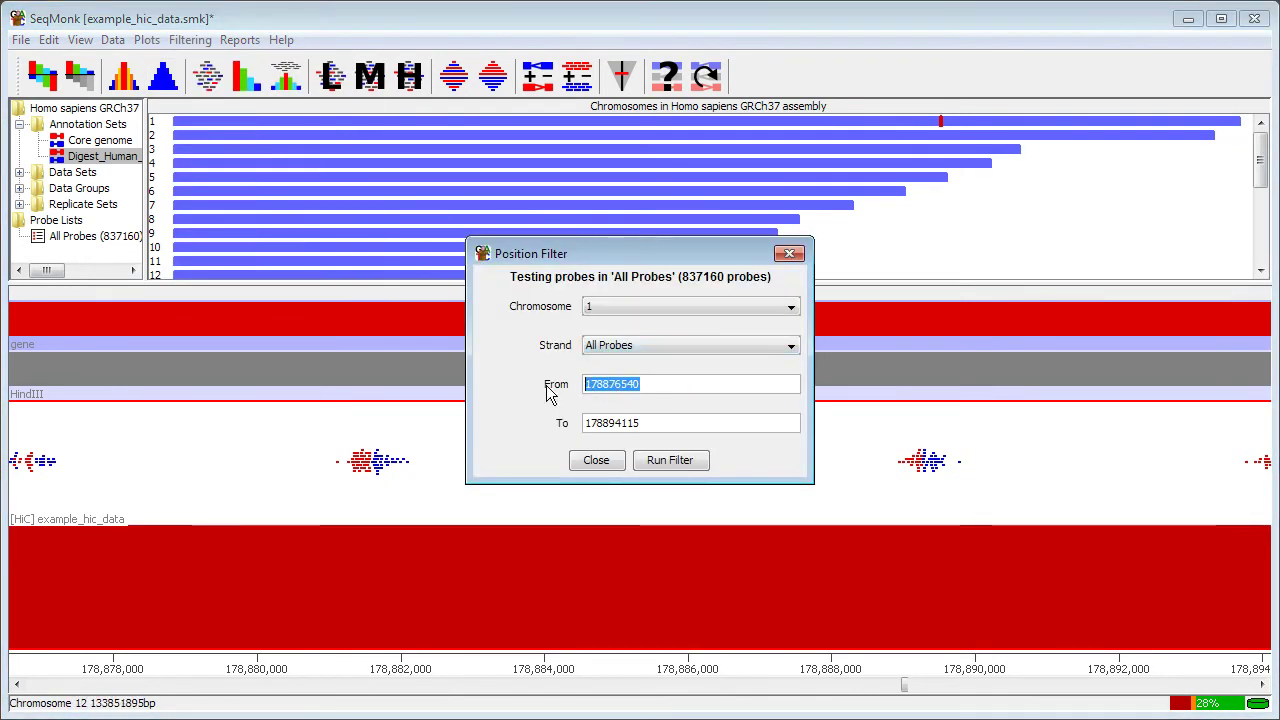
pyautogui.press('BackSpace')
pyautogui.doubleClick(658, 423)
pyautogui.press('BackSpace')
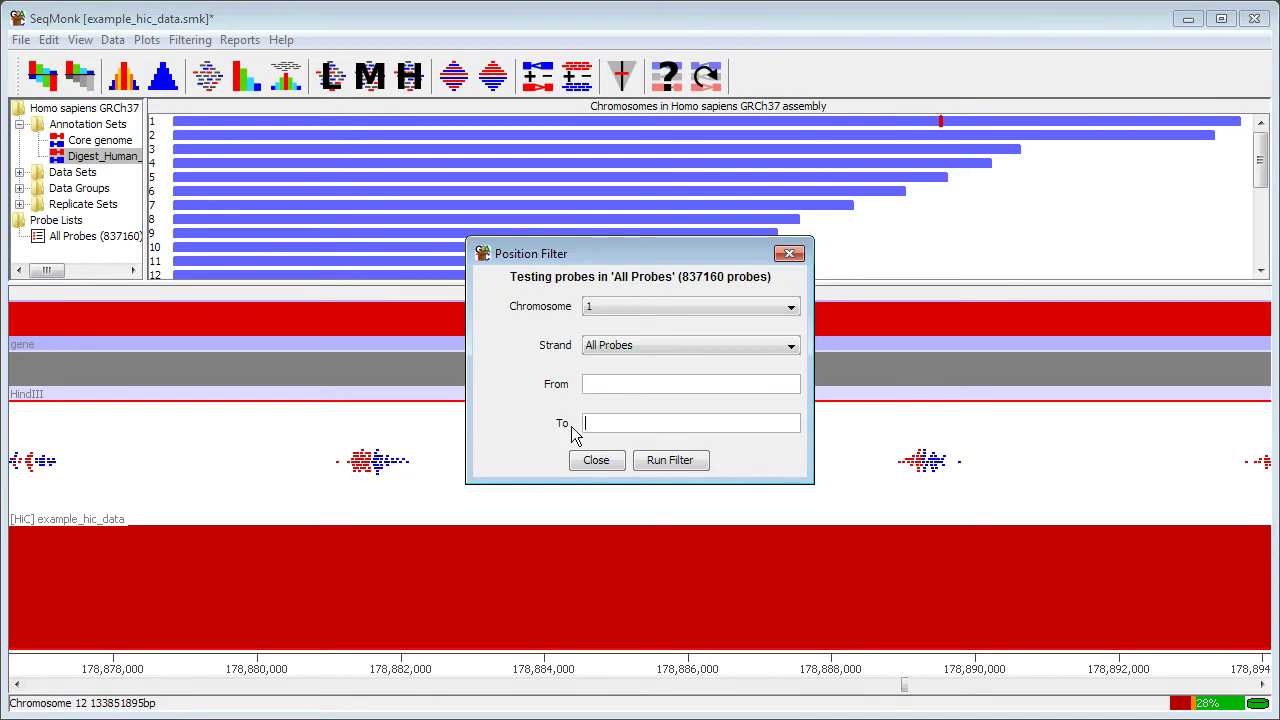
pyautogui.click(676, 462)
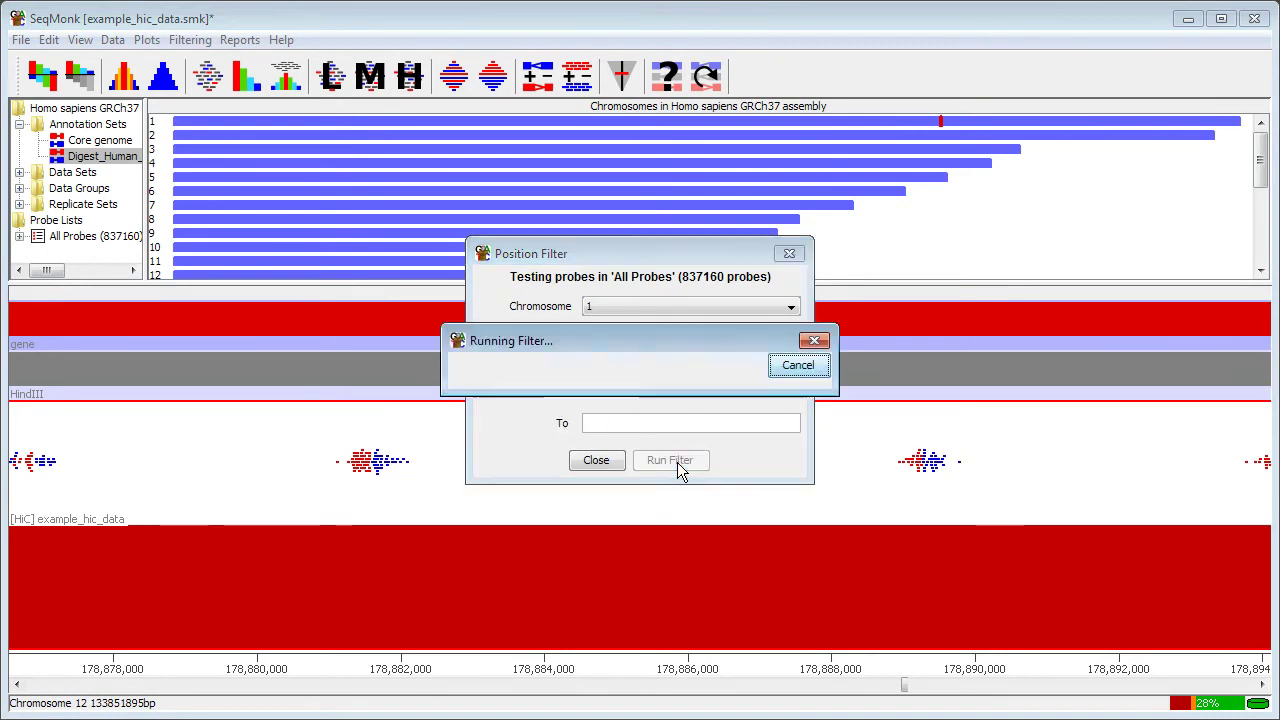
pyautogui.click(607, 405)
pyautogui.click(596, 460)
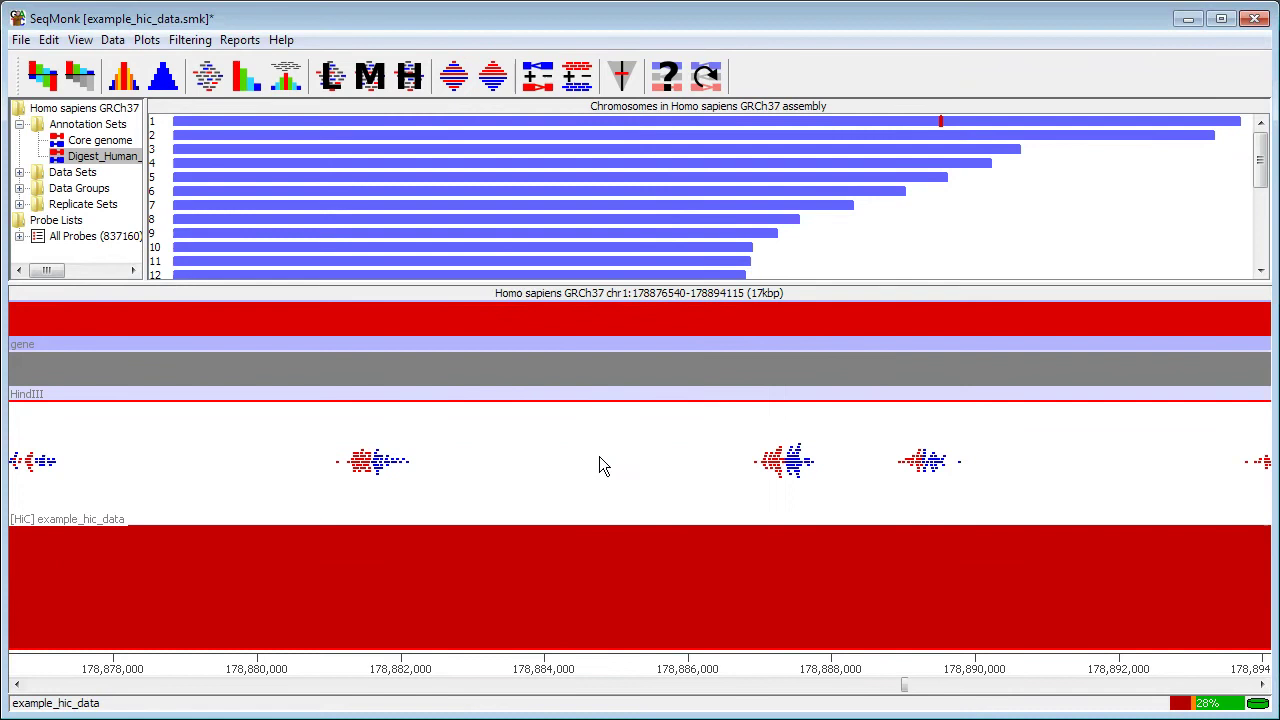
pyautogui.click(19, 236)
pyautogui.click(97, 252)
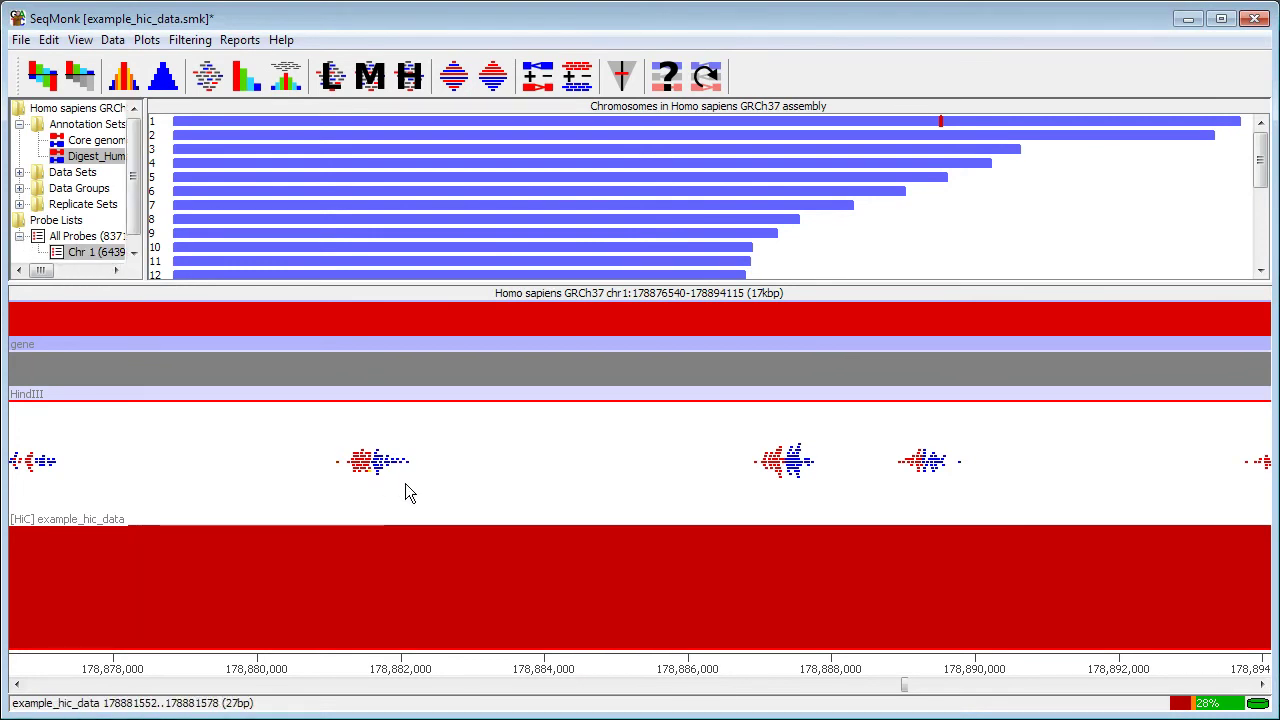
# - Create an All Reads relative distribution Probe Trend Plot for Chr 1 and place it top-right
pyautogui.click(147, 44)
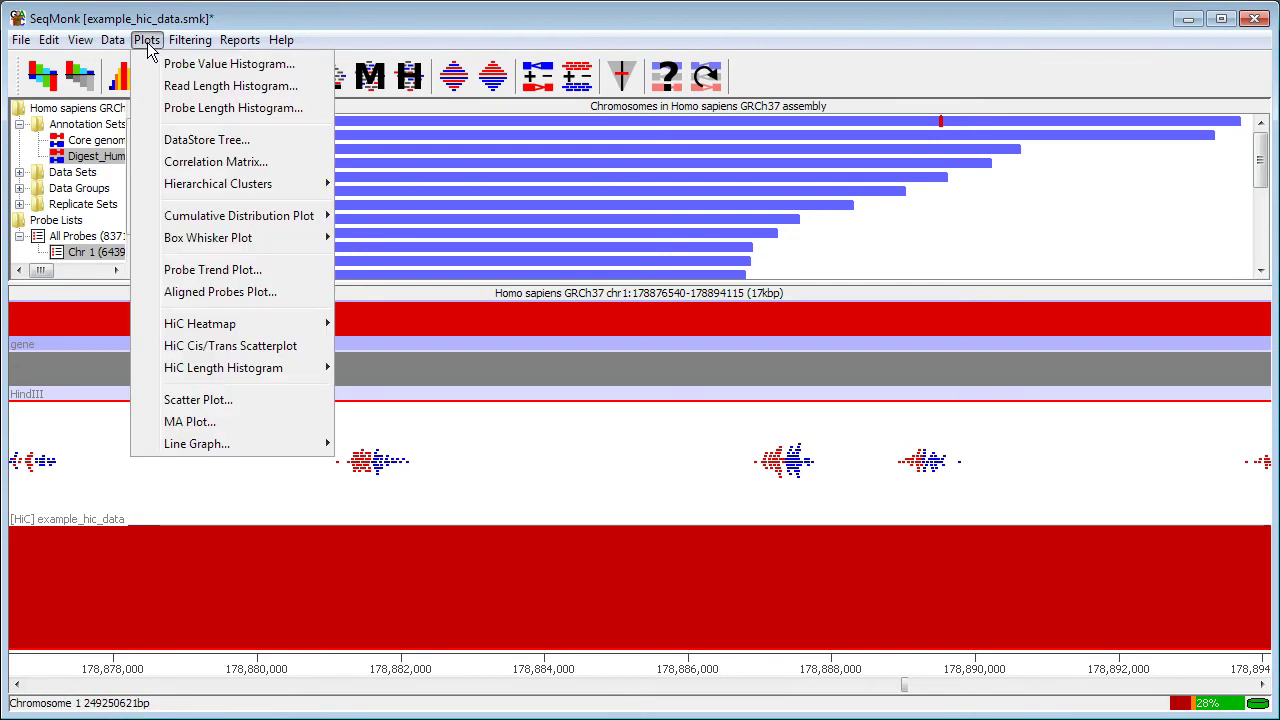
pyautogui.click(227, 271)
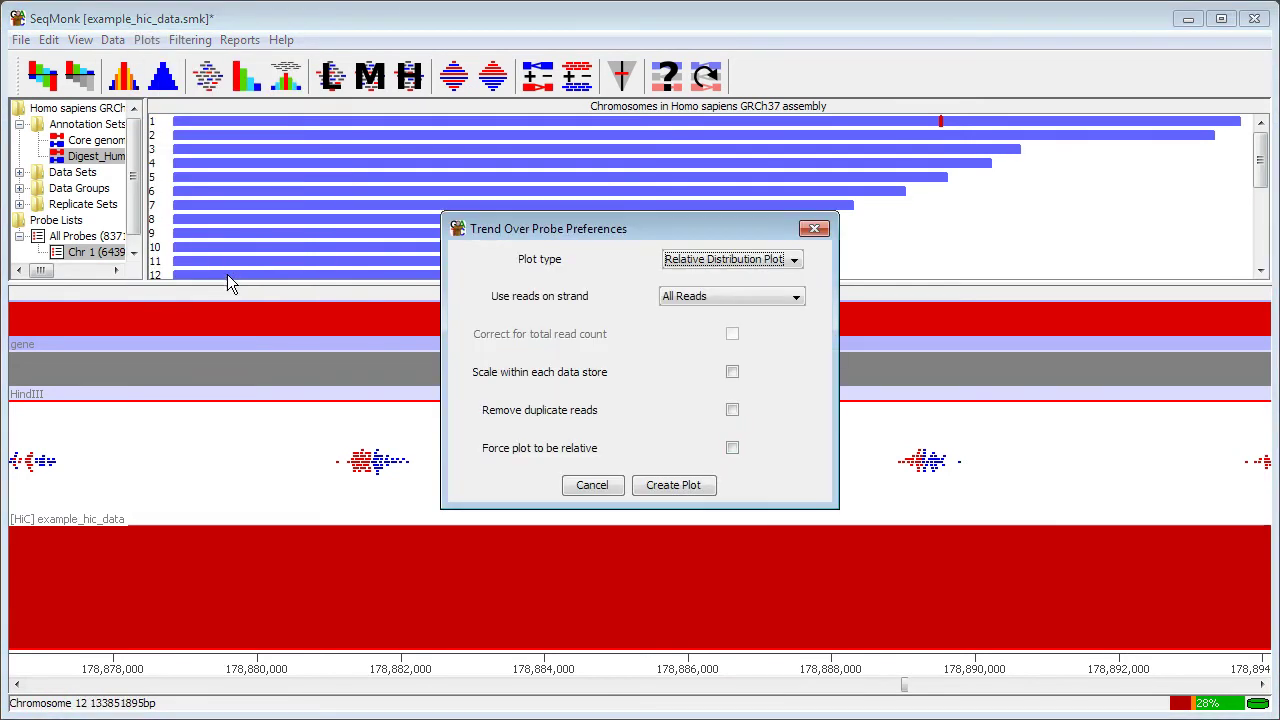
pyautogui.click(682, 486)
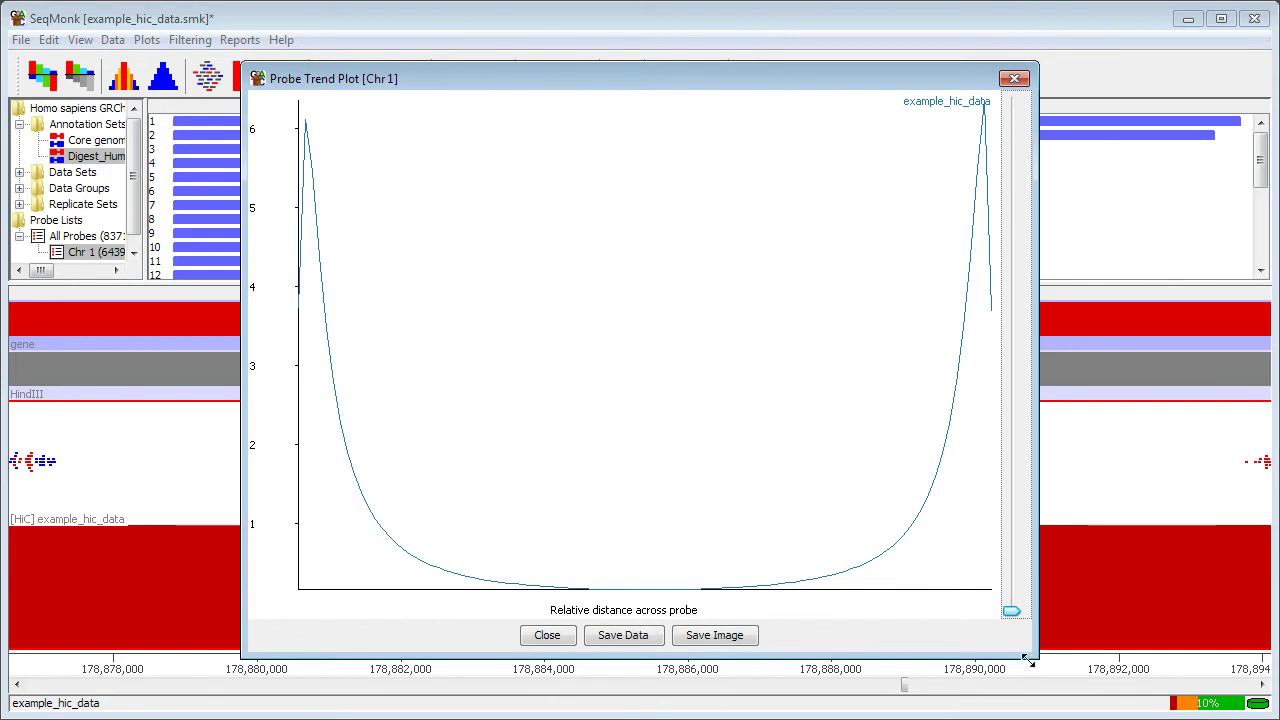
pyautogui.moveTo(1030, 655); pyautogui.dragTo(648, 340)
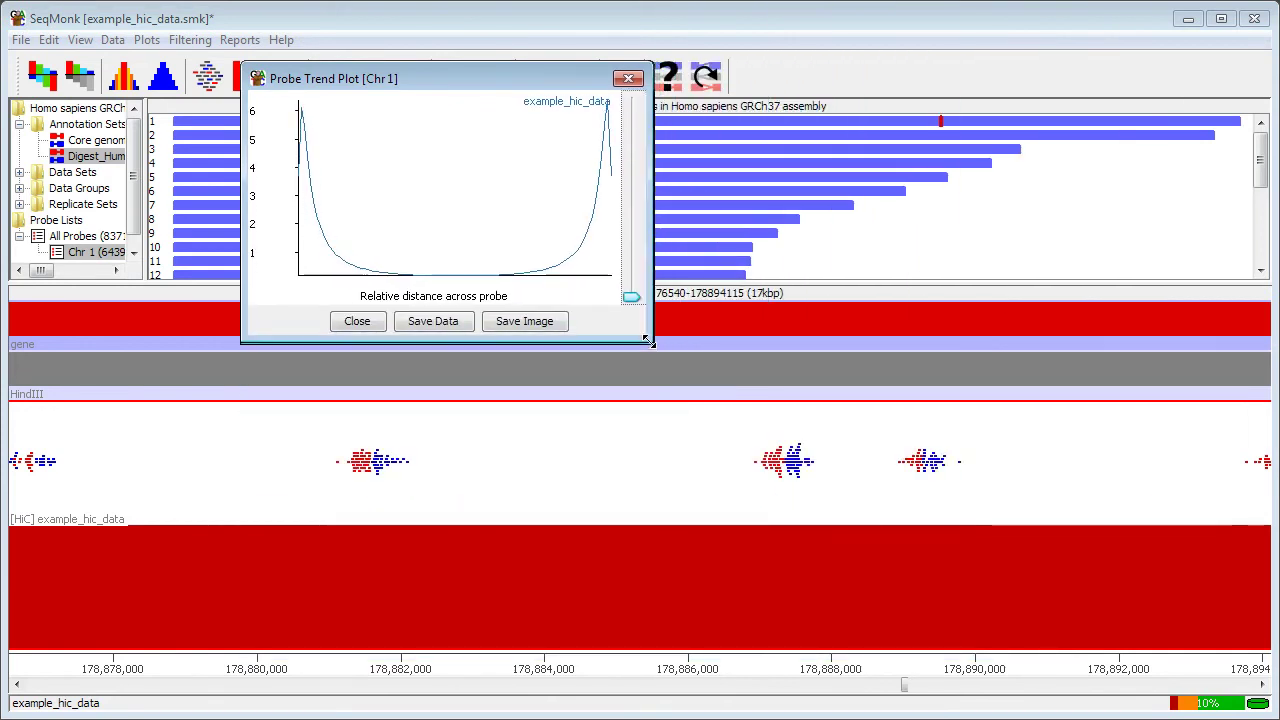
pyautogui.moveTo(490, 80); pyautogui.dragTo(1086, 85)
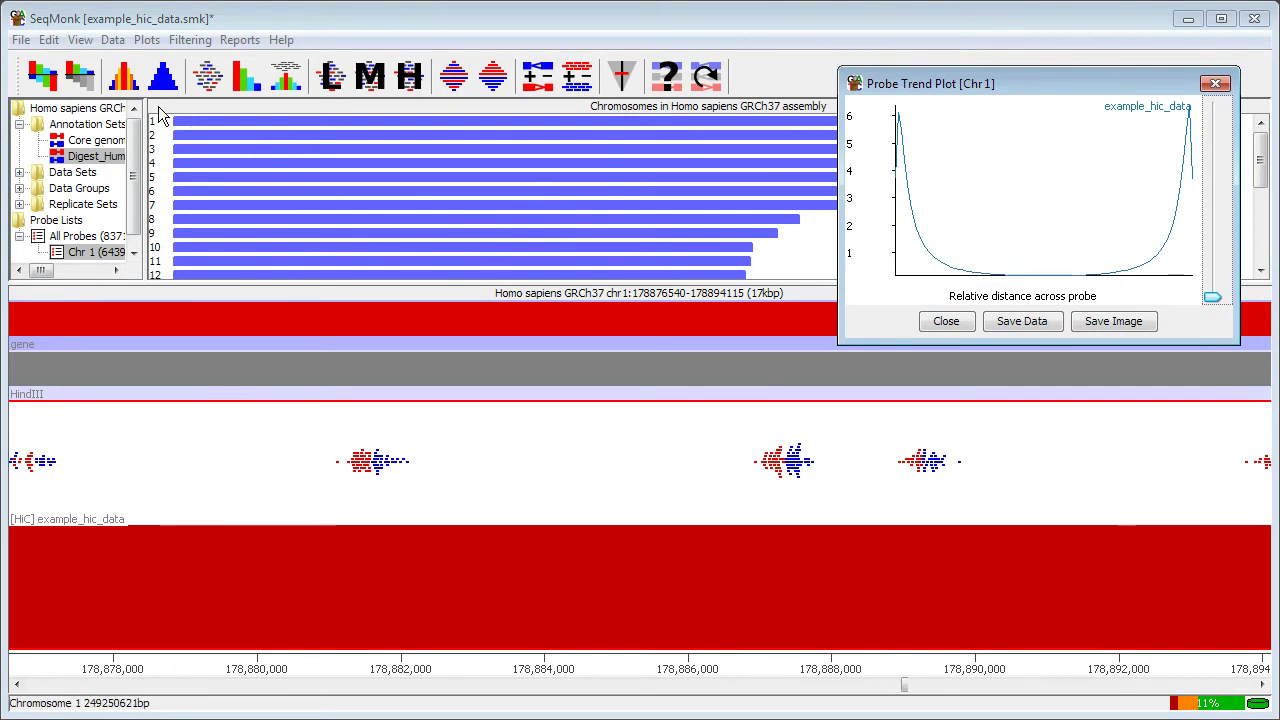
# - Create a forward-strand-only Probe Trend Plot for Chr 1, shrunk and moved to the right
pyautogui.click(146, 40)
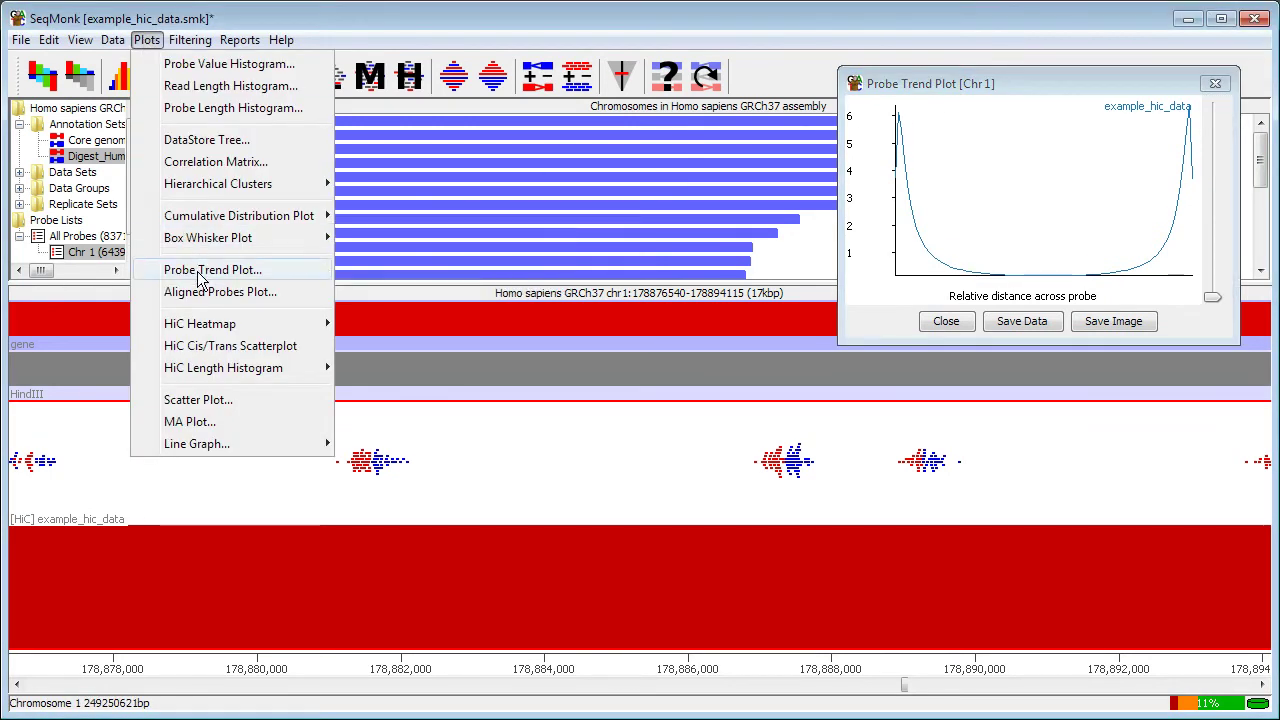
pyautogui.click(200, 275)
pyautogui.click(714, 297)
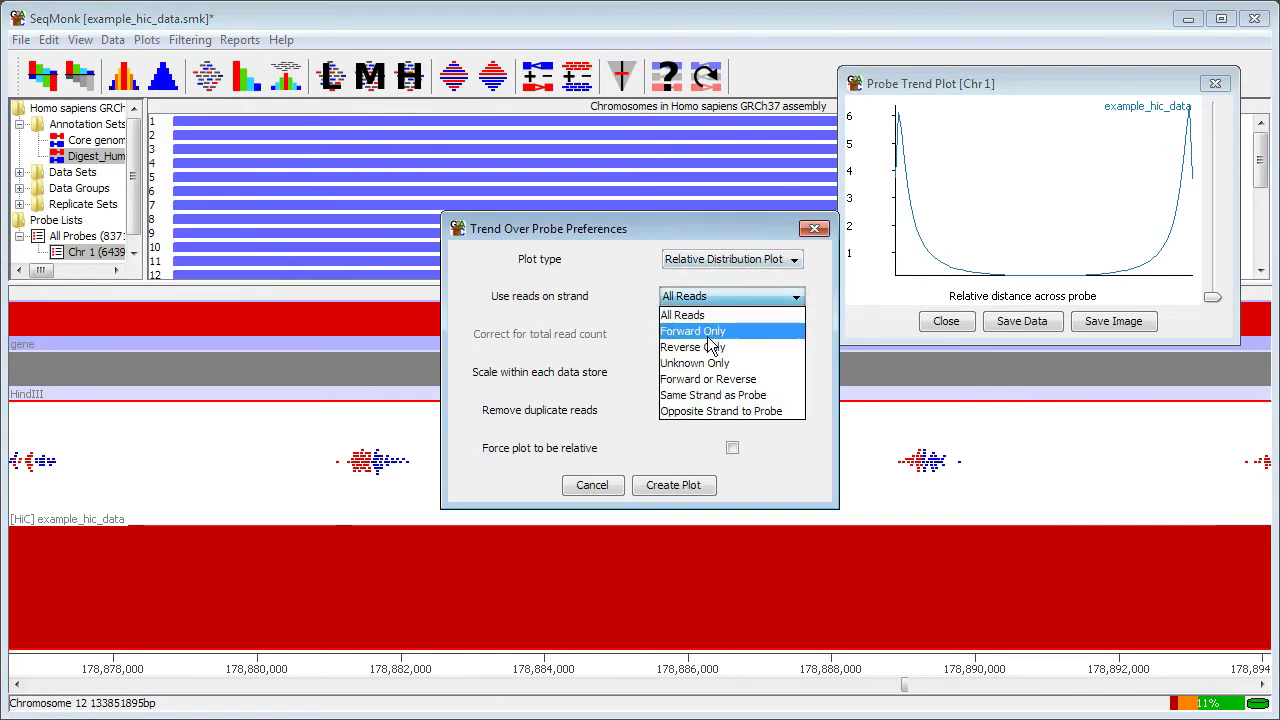
pyautogui.click(712, 331)
pyautogui.click(676, 485)
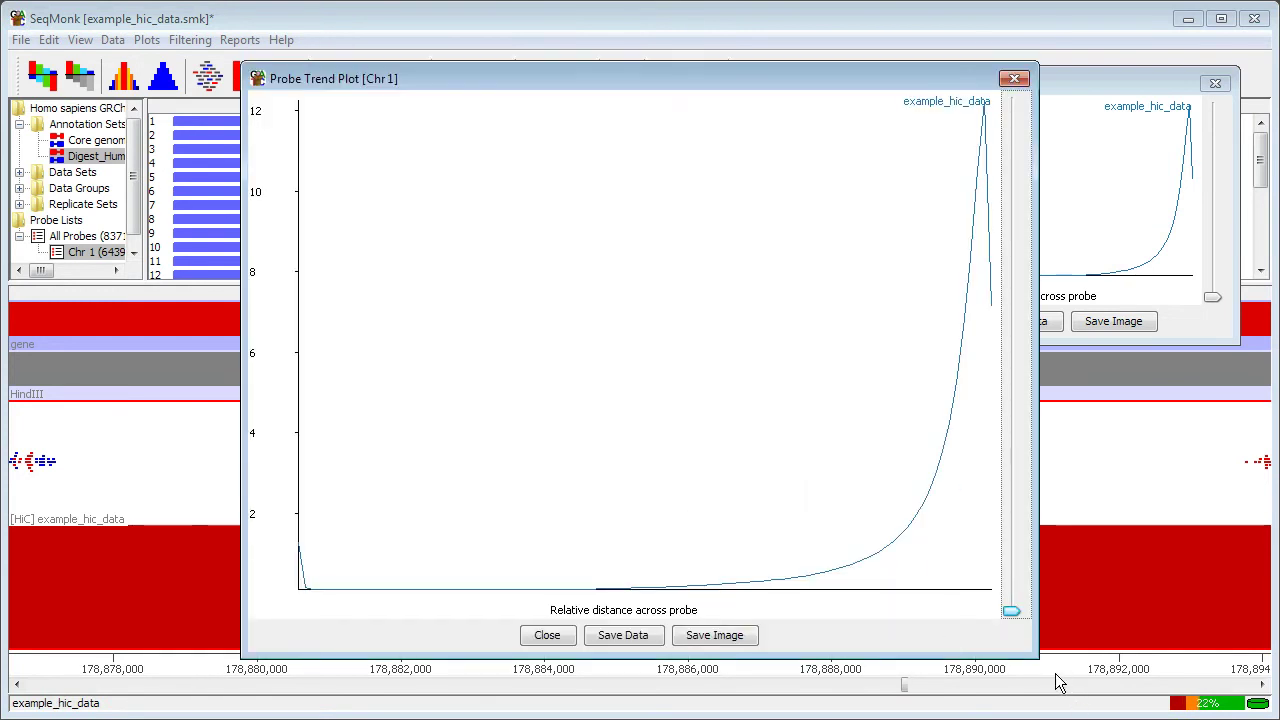
pyautogui.moveTo(1035, 655); pyautogui.dragTo(664, 346)
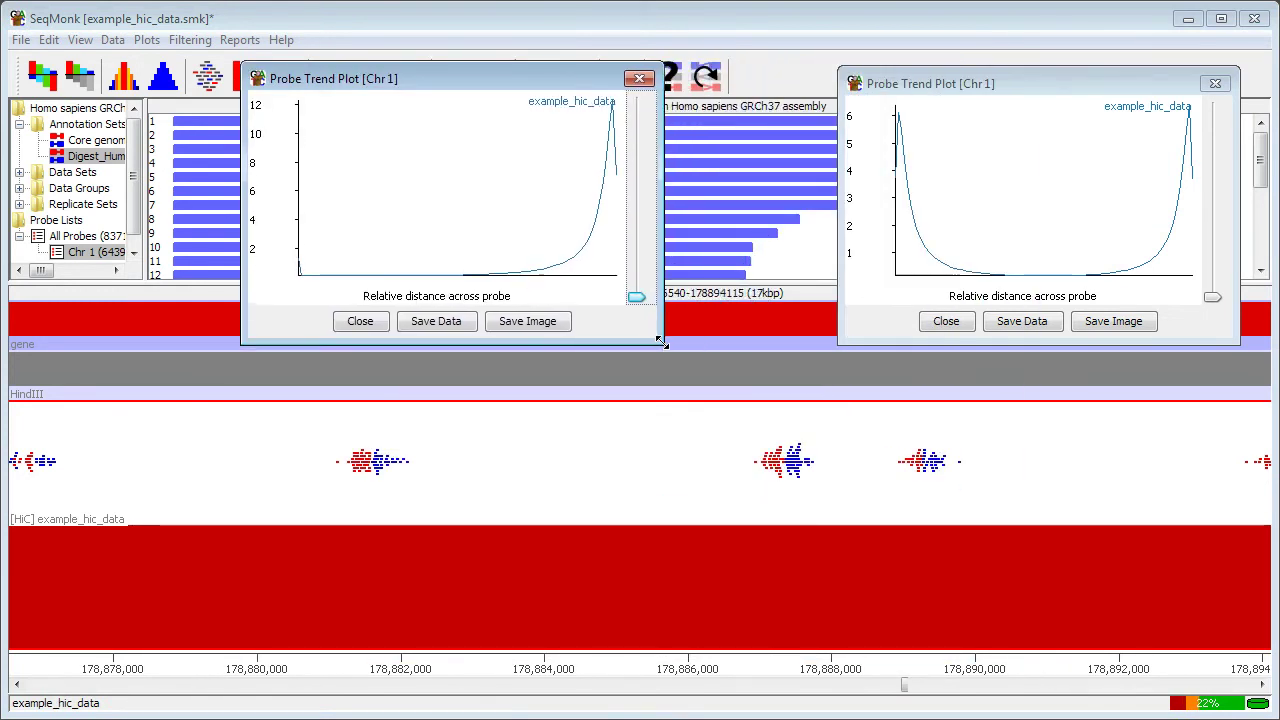
pyautogui.moveTo(506, 76); pyautogui.dragTo(1089, 373)
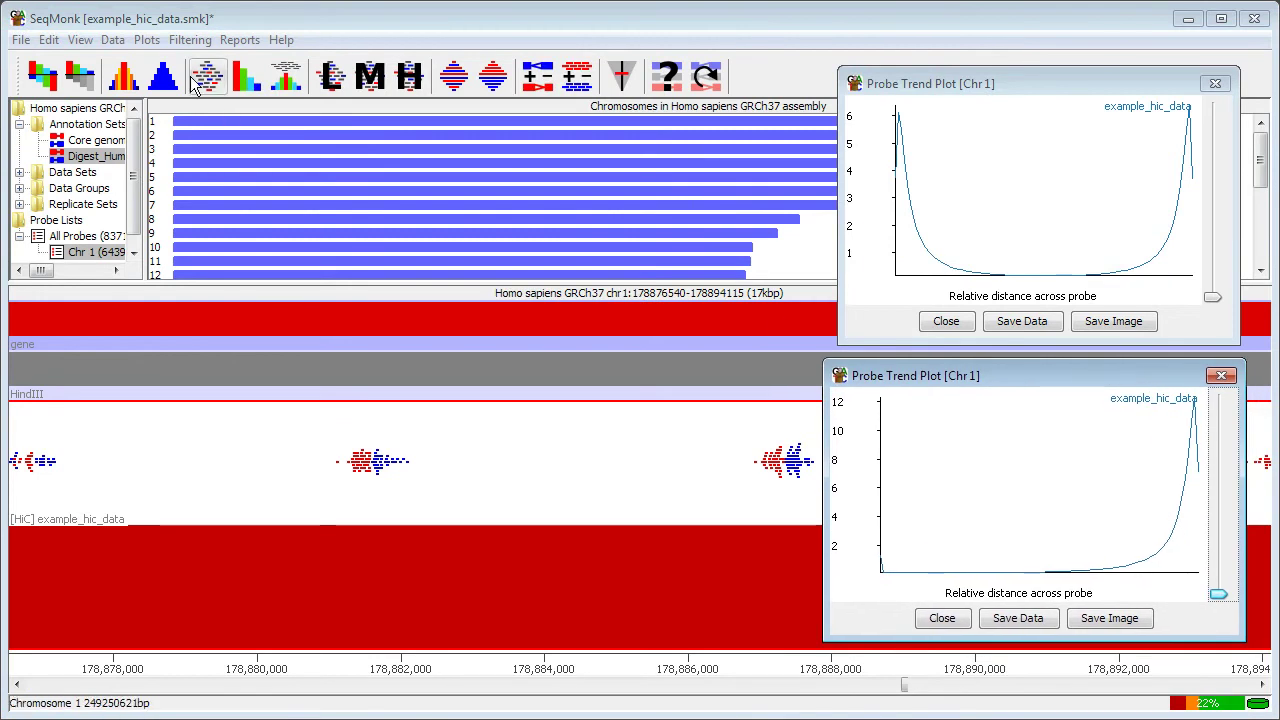
# - Create a reverse-strand-only Probe Trend Plot, shrink it to inspect it, then close it
pyautogui.click(150, 41)
pyautogui.click(240, 270)
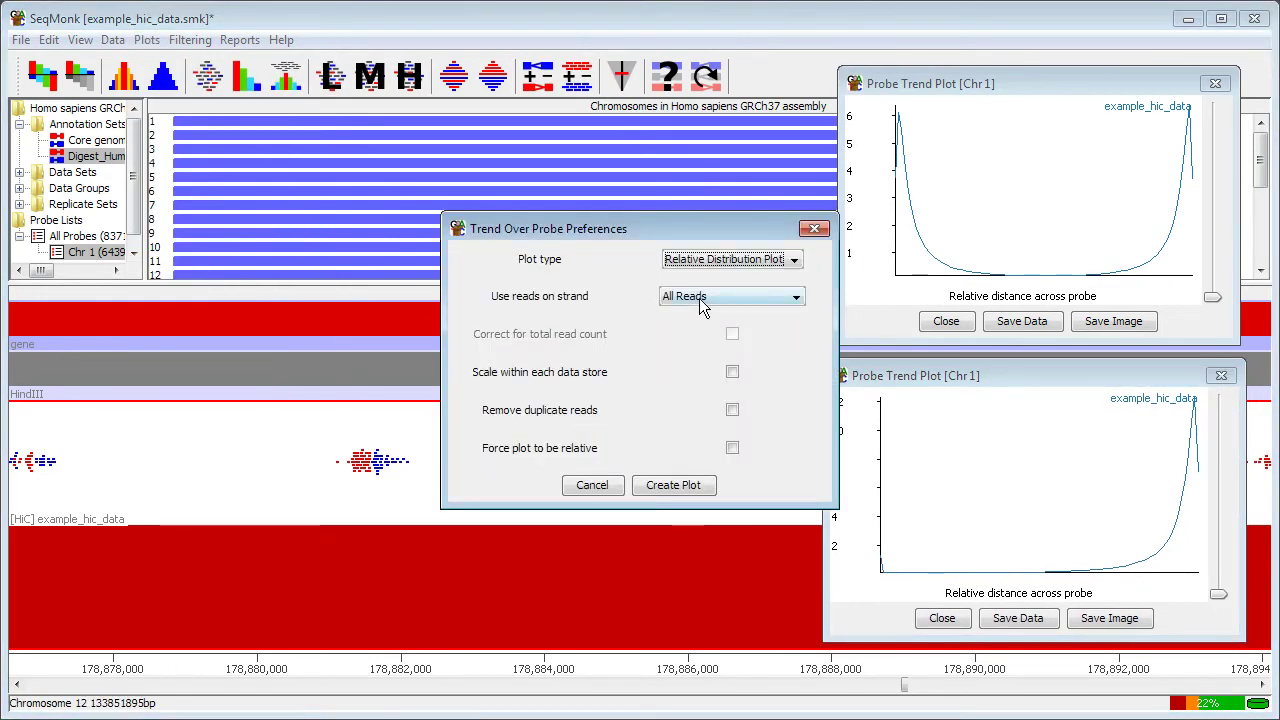
pyautogui.click(705, 297)
pyautogui.click(703, 347)
pyautogui.click(678, 486)
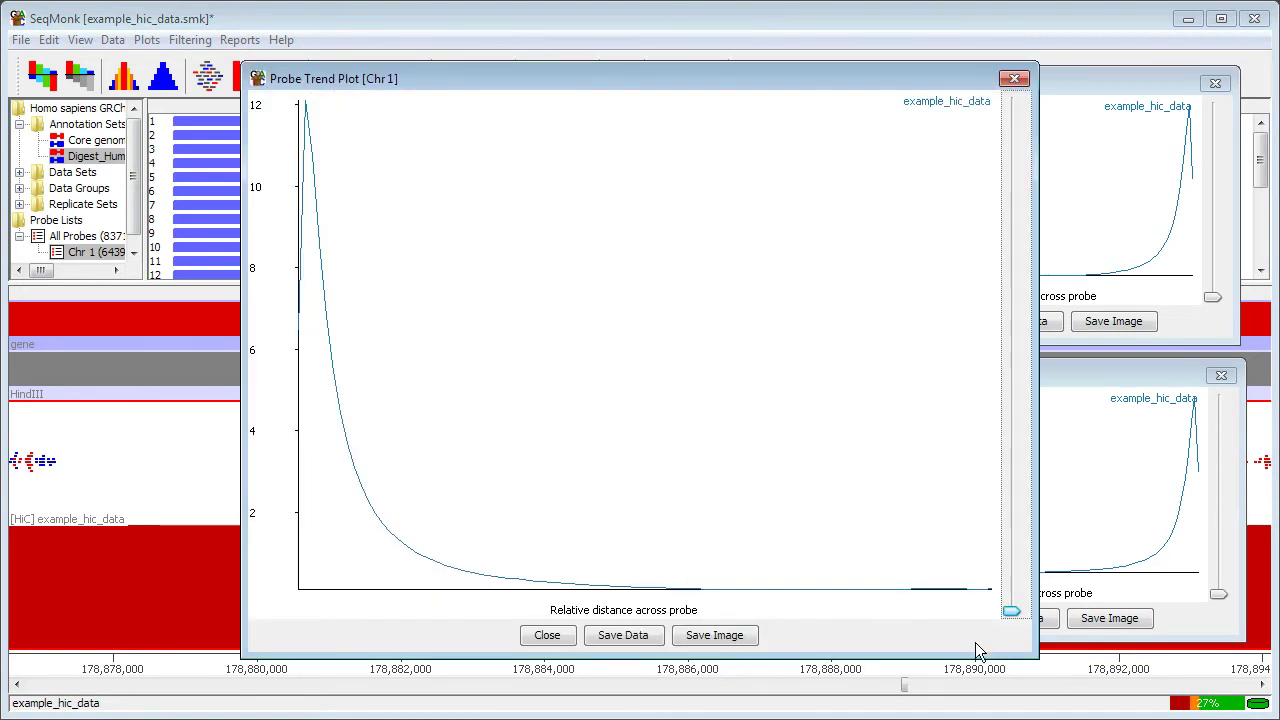
pyautogui.moveTo(1030, 655); pyautogui.dragTo(612, 325)
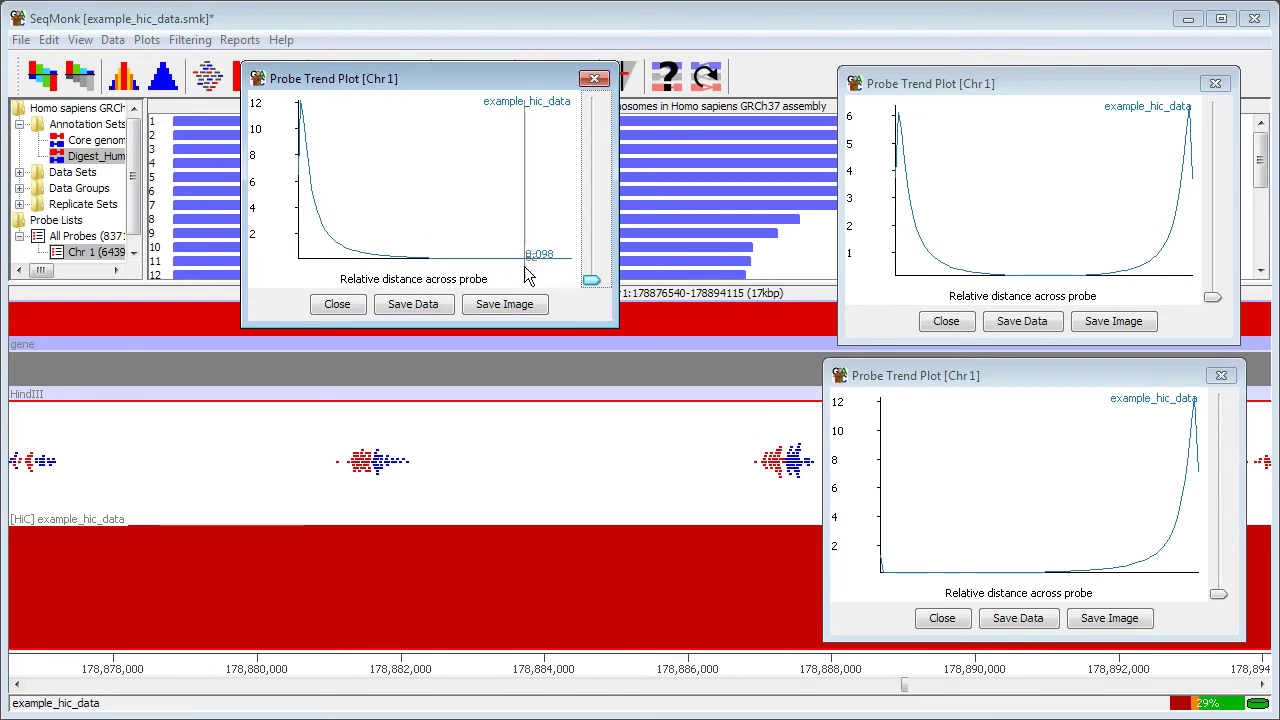
pyautogui.click(345, 306)
# - Close the remaining trend plots, zoom to a 12 kbp chromosome 1 stretch, and select All Probes
pyautogui.click(940, 318)
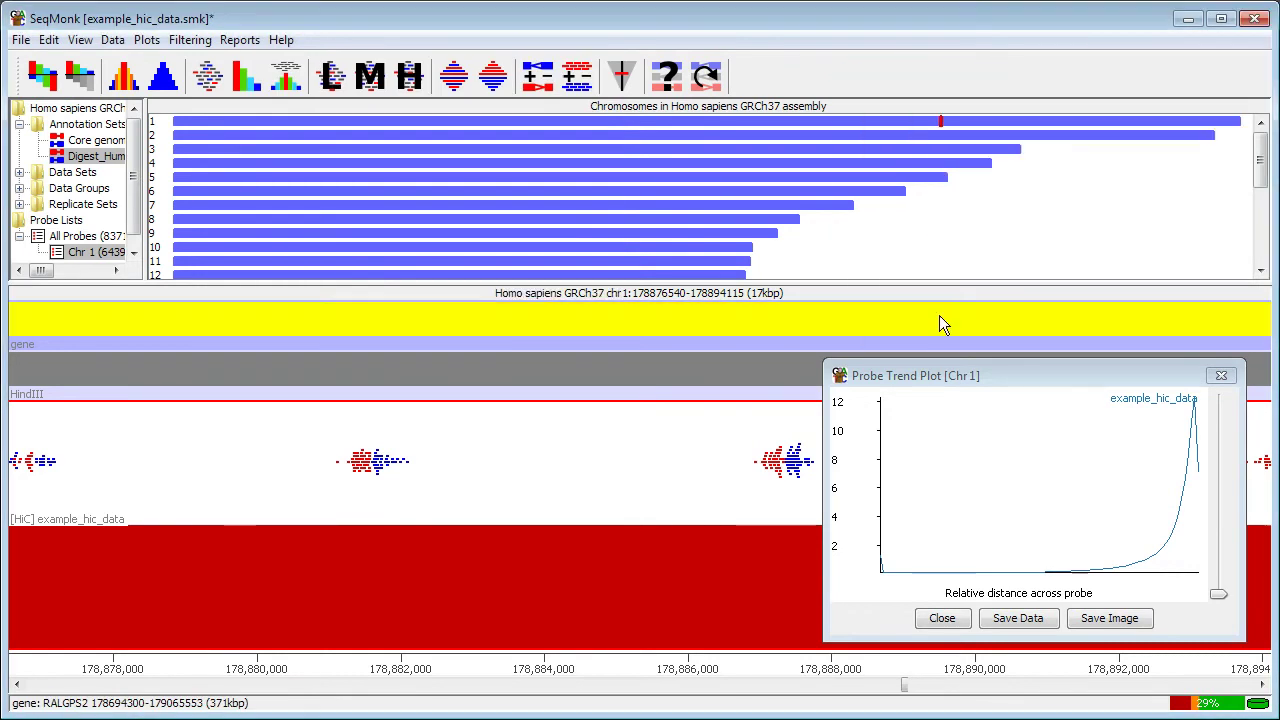
pyautogui.click(942, 618)
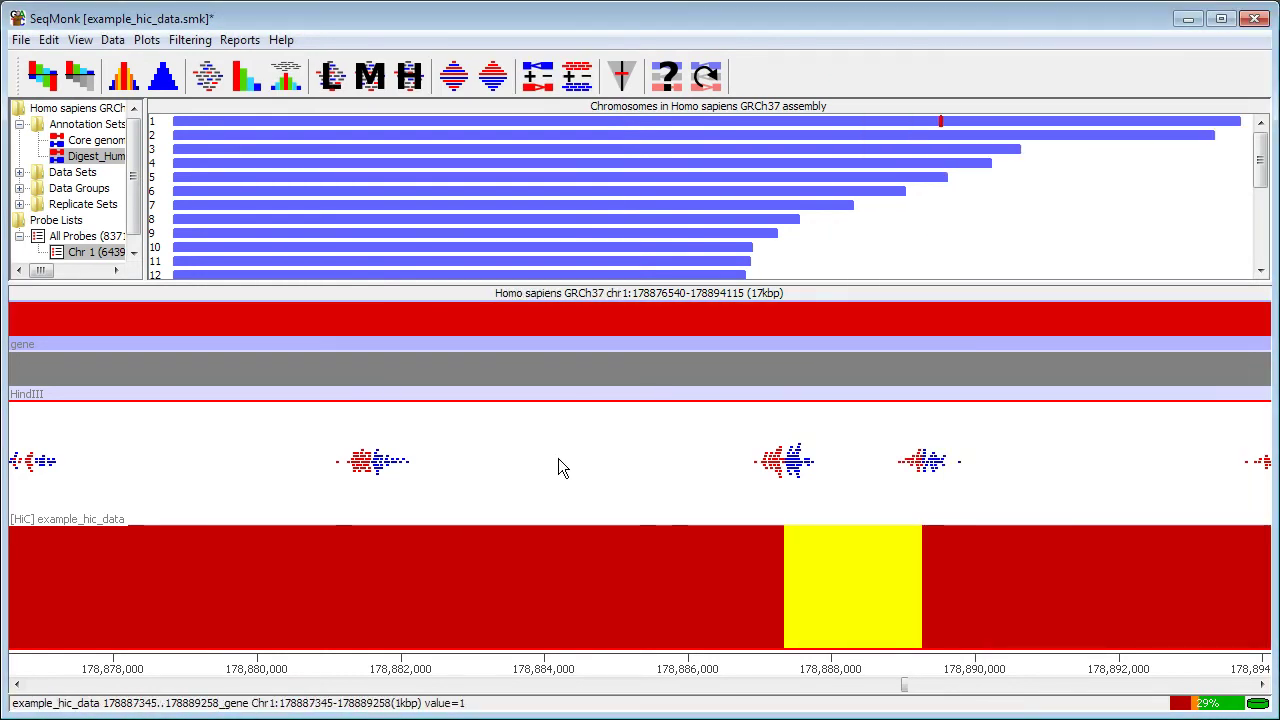
pyautogui.scroll(-2, 558, 458)
pyautogui.scroll(-1, 532, 500)
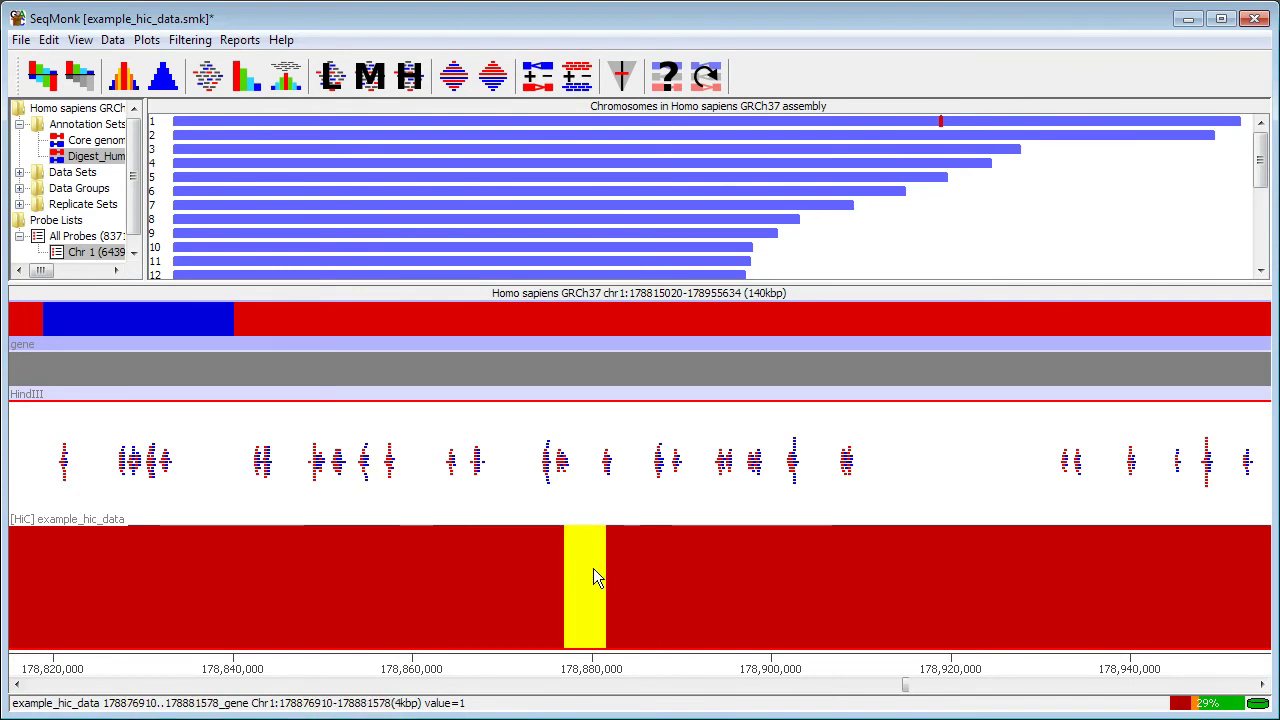
pyautogui.moveTo(549, 551); pyautogui.dragTo(657, 558)
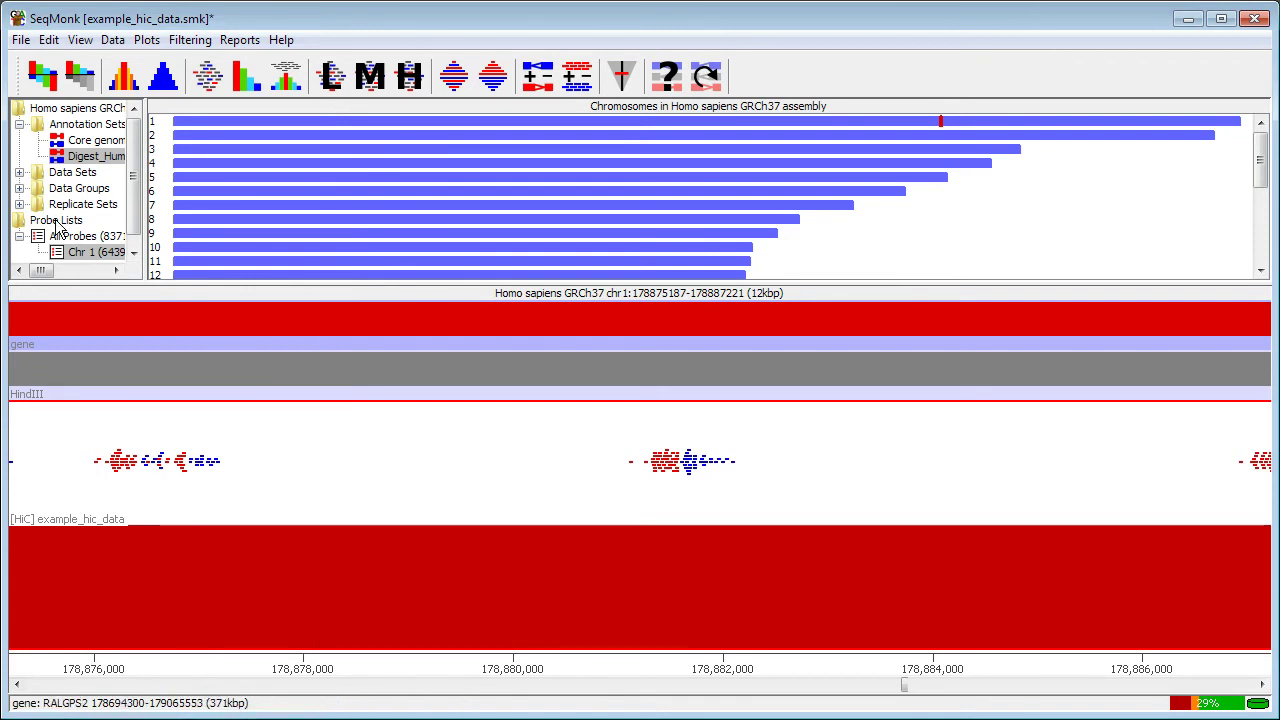
pyautogui.click(81, 240)
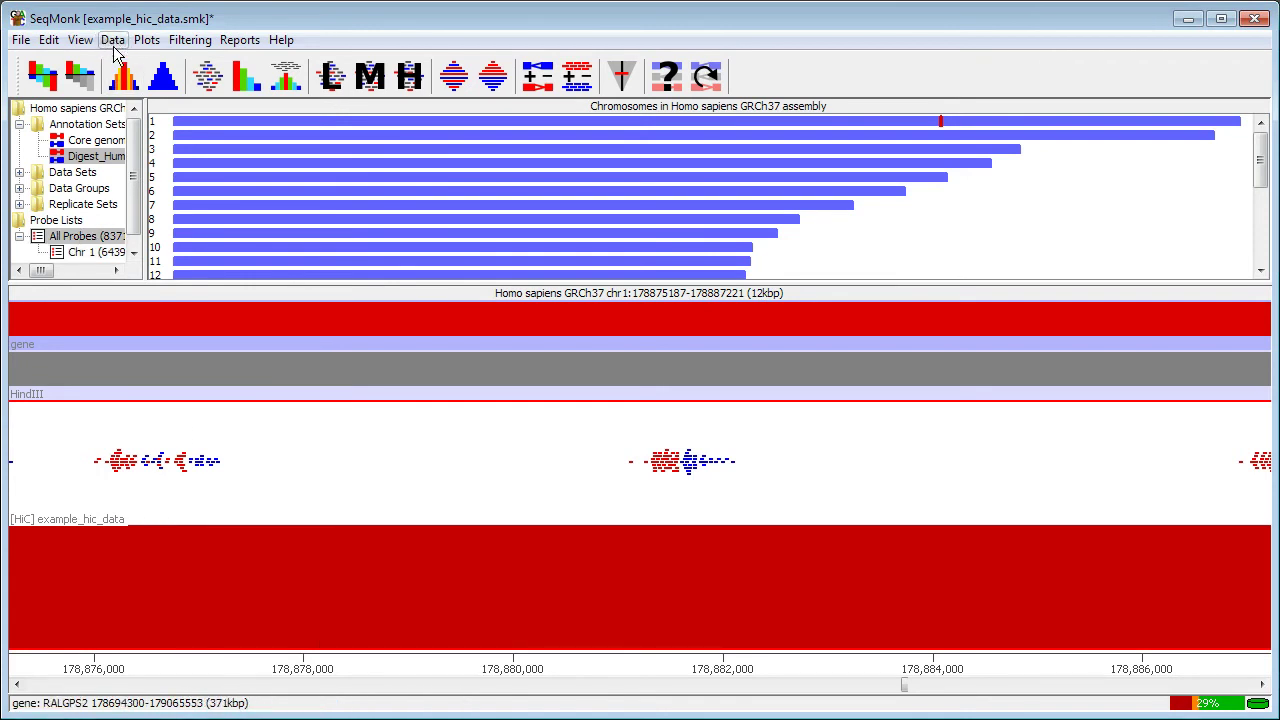
# - Build merged probes from 100 consecutive probes with step size 50, confirming replacement of existing probes
pyautogui.click(113, 40)
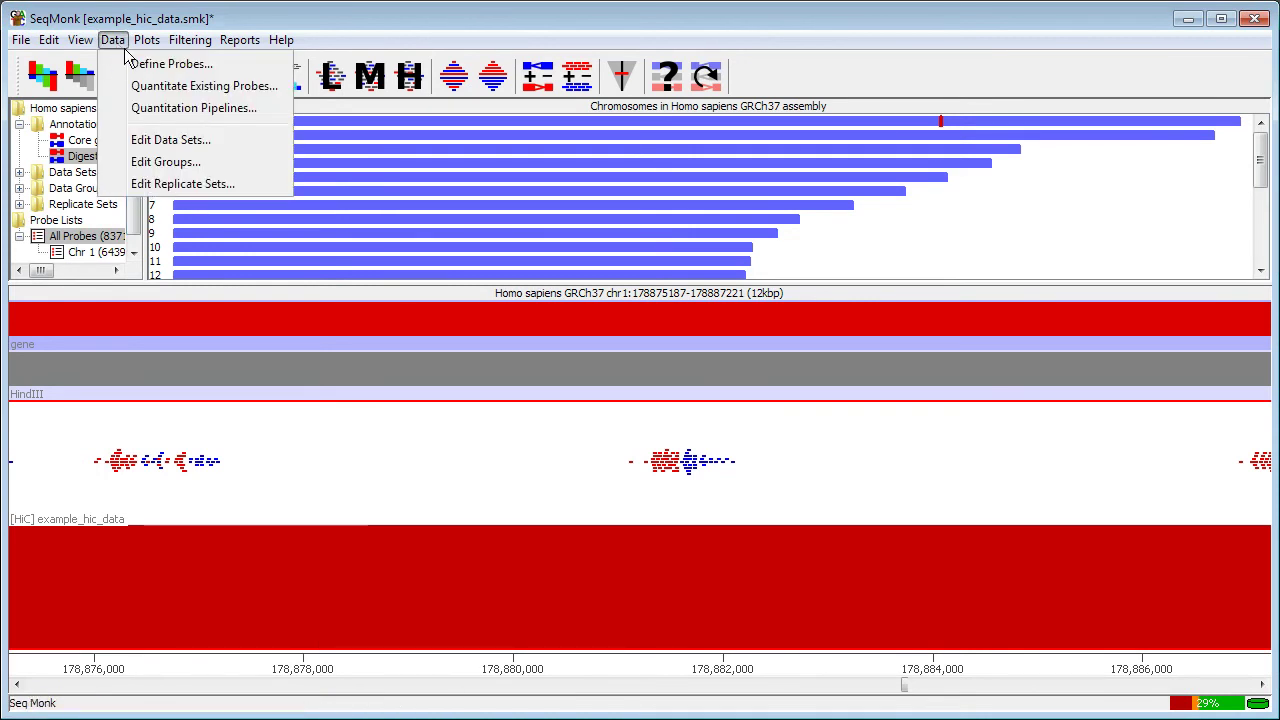
pyautogui.click(152, 64)
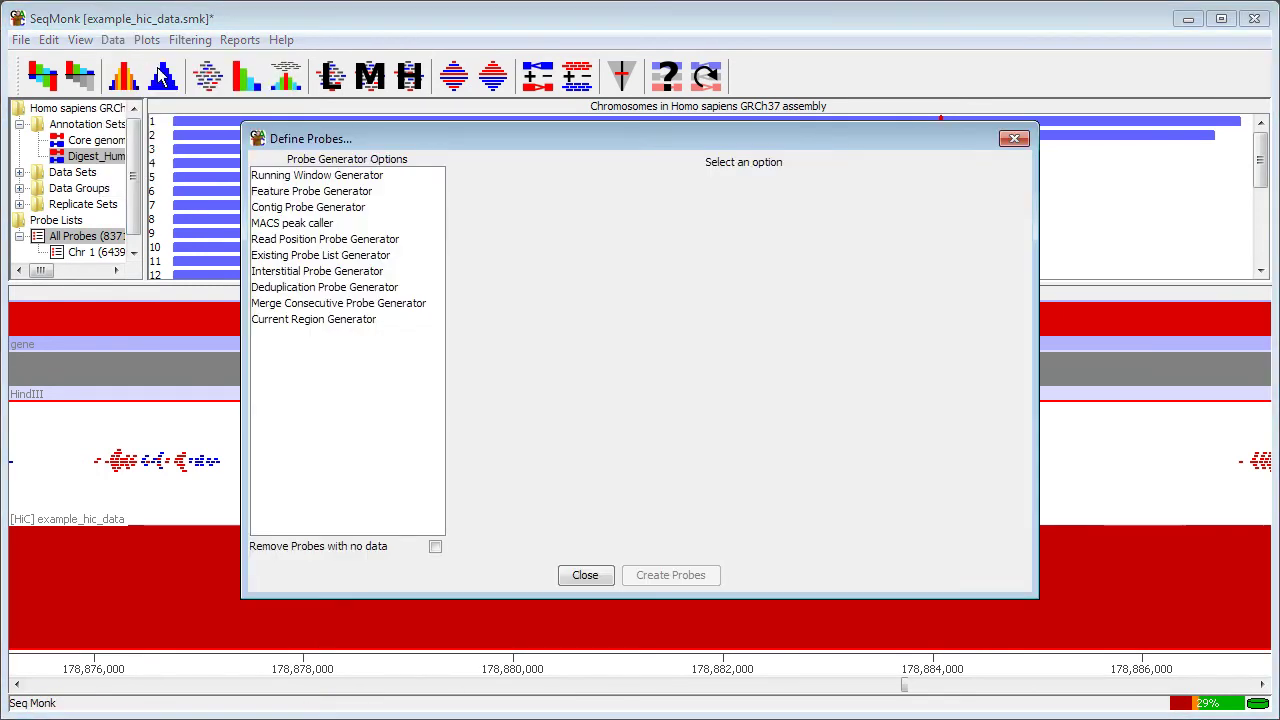
pyautogui.click(311, 304)
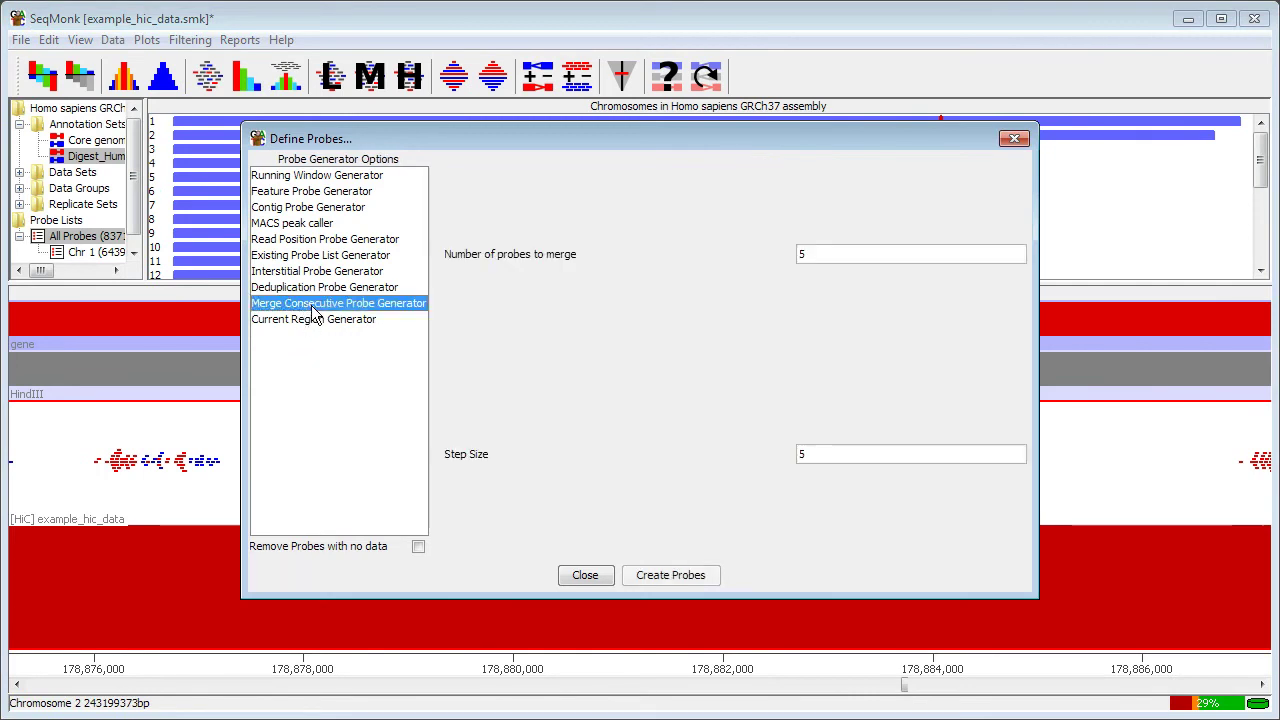
pyautogui.doubleClick(807, 258)
pyautogui.write('100')
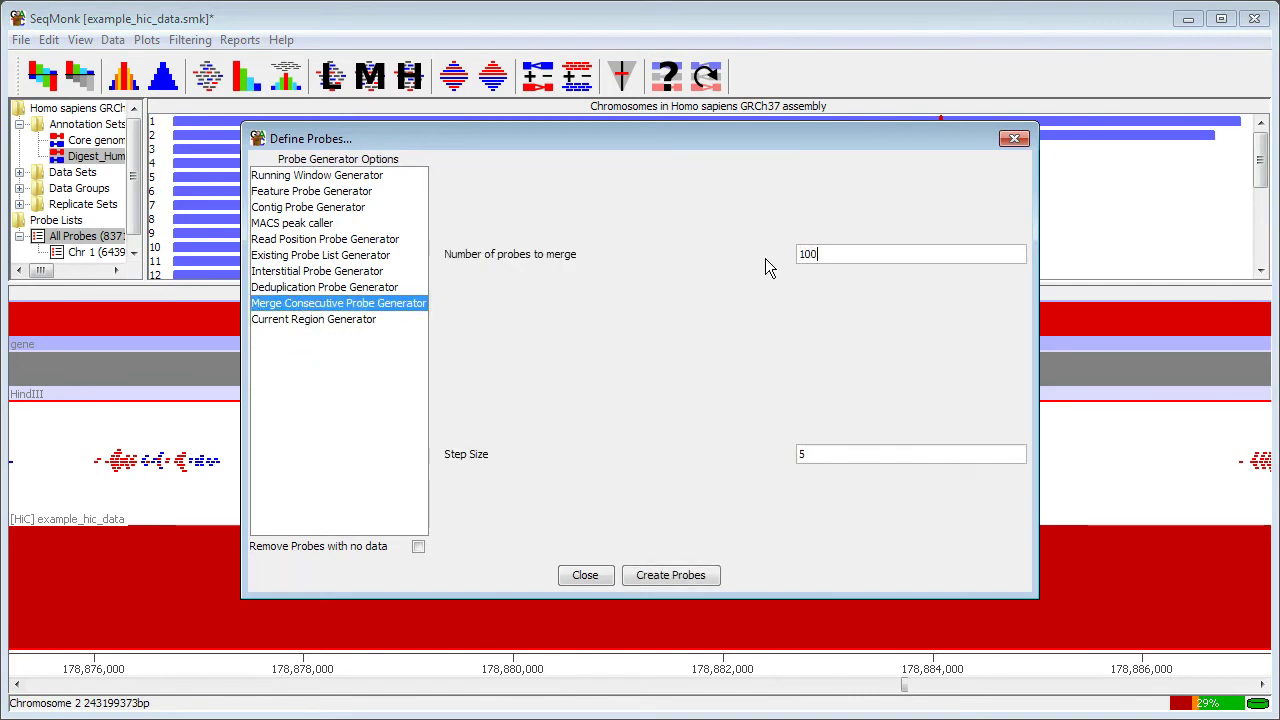
pyautogui.doubleClick(827, 458)
pyautogui.click(697, 584)
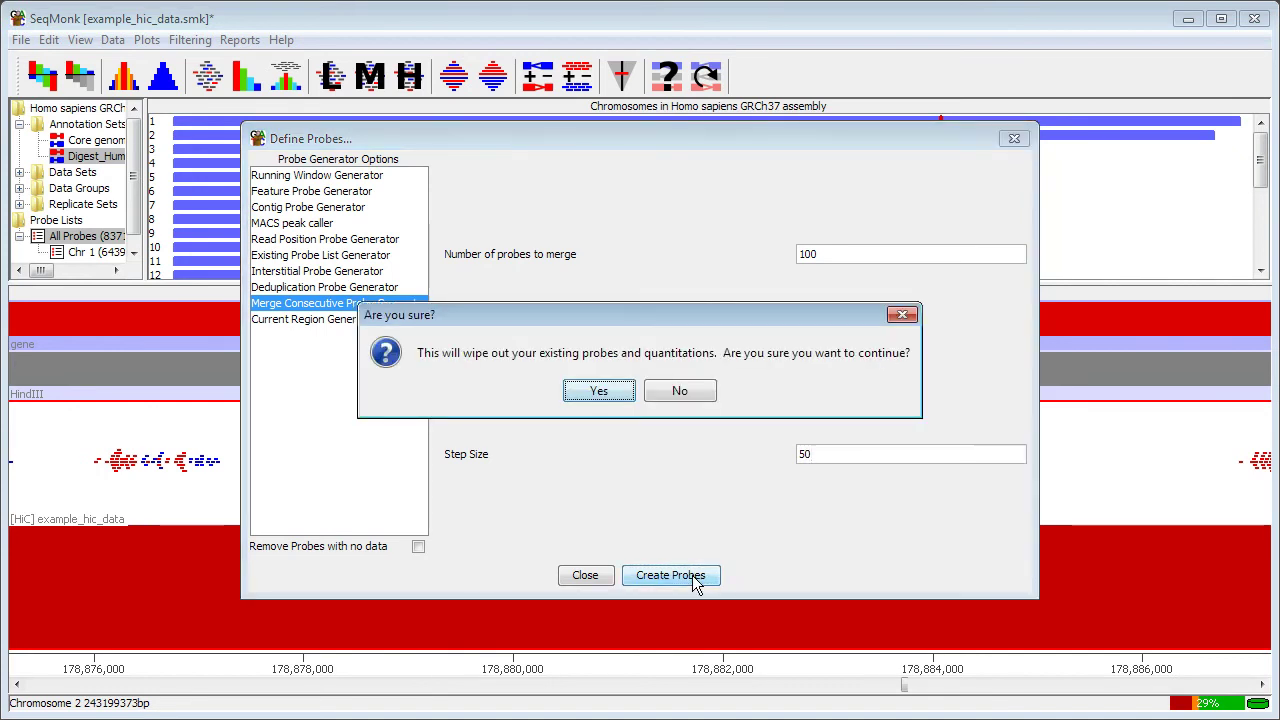
pyautogui.click(605, 394)
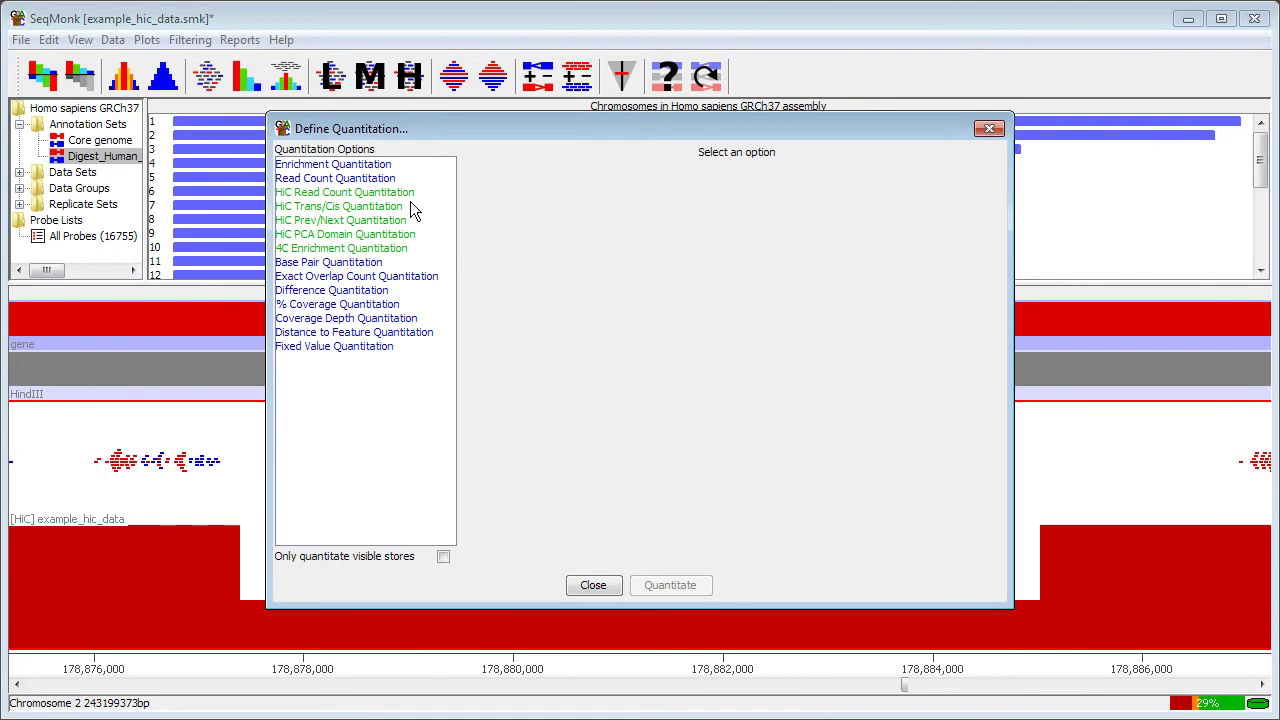
# - Quantitate the 16755 merged probes as log-transformed, corrected read counts
pyautogui.click(366, 180)
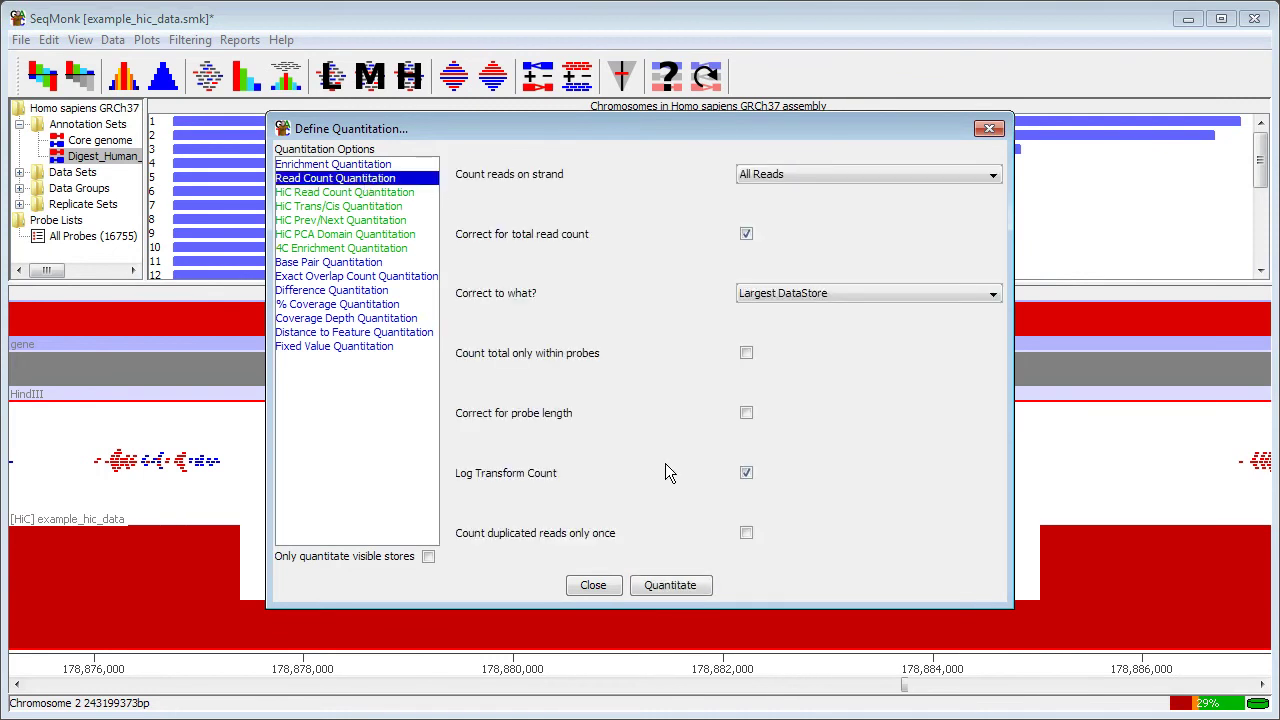
pyautogui.click(680, 588)
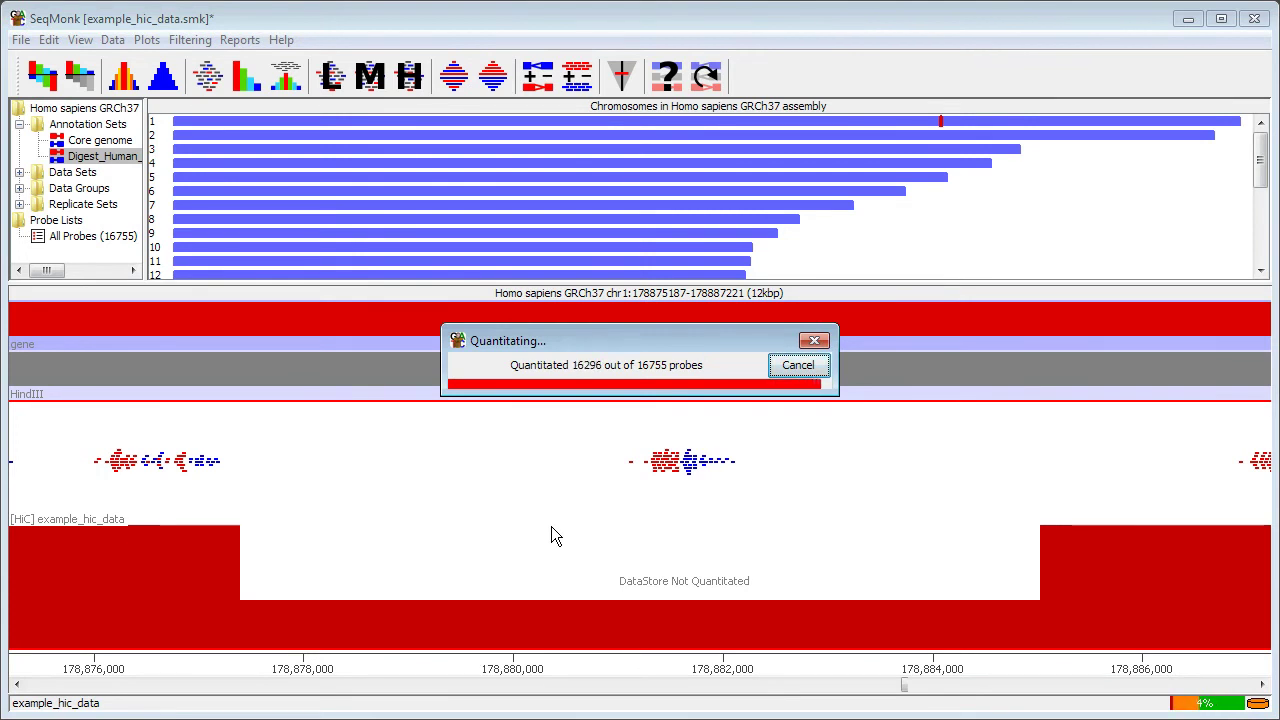
# - Zoom out to about 168 Mbp of chromosome 1 and bring up the All Probes list options
pyautogui.scroll(-5, 508, 500)
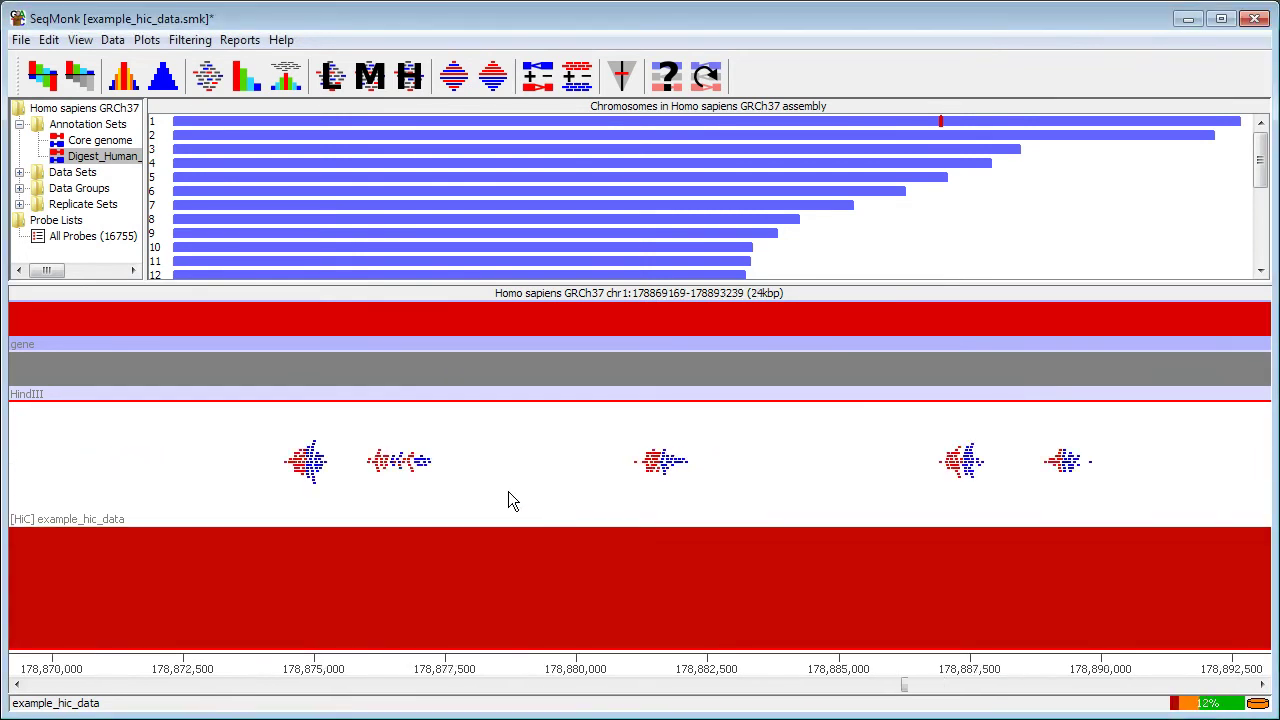
pyautogui.scroll(-1, 508, 500)
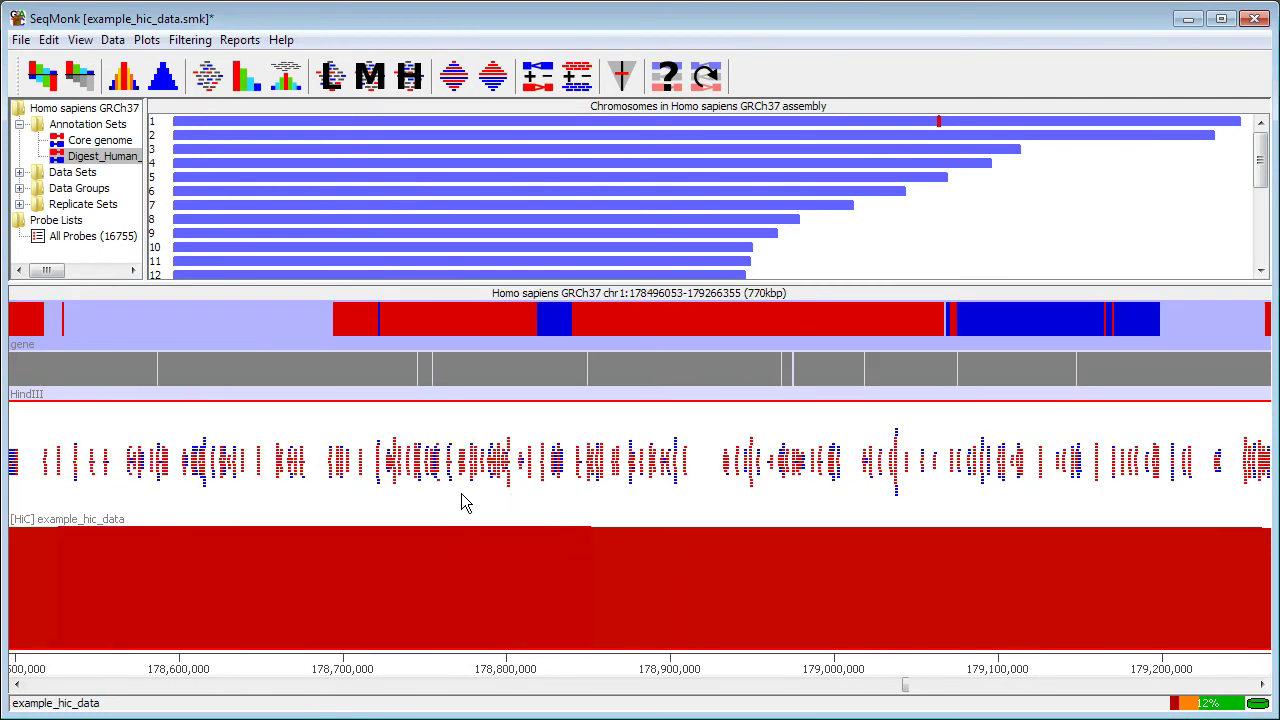
pyautogui.scroll(-7, 664, 498)
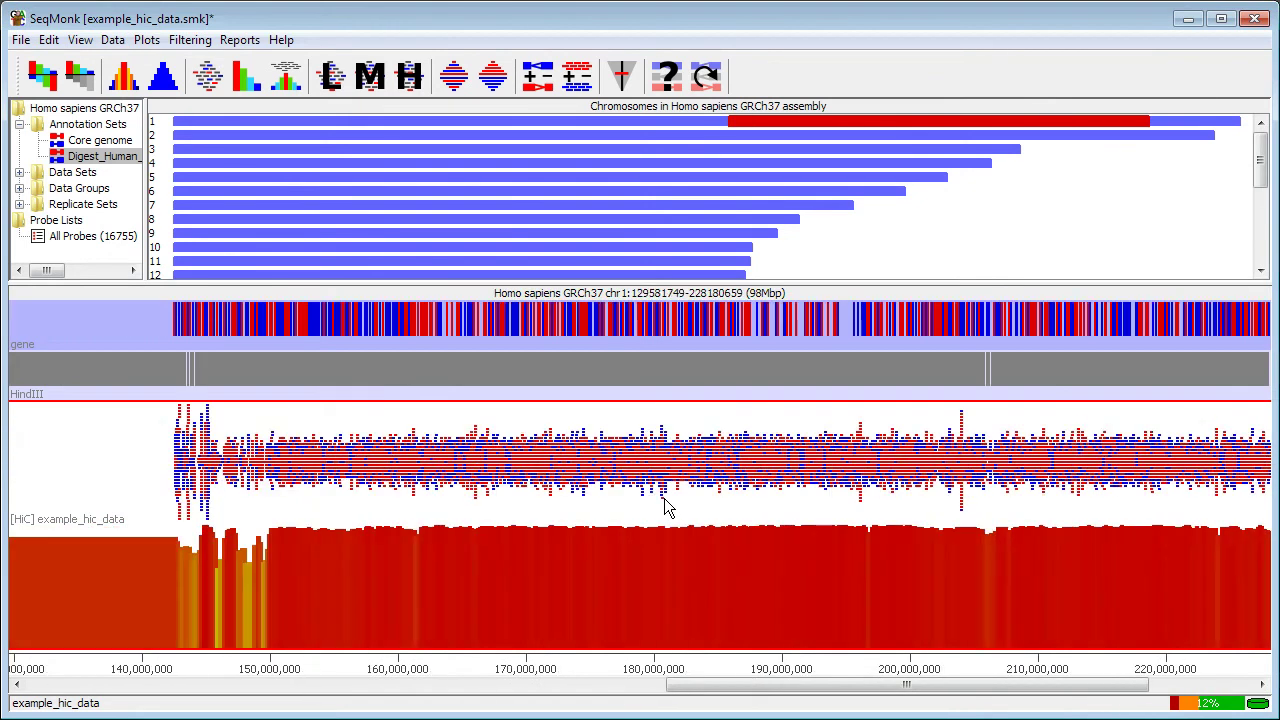
pyautogui.scroll(-1, 650, 500)
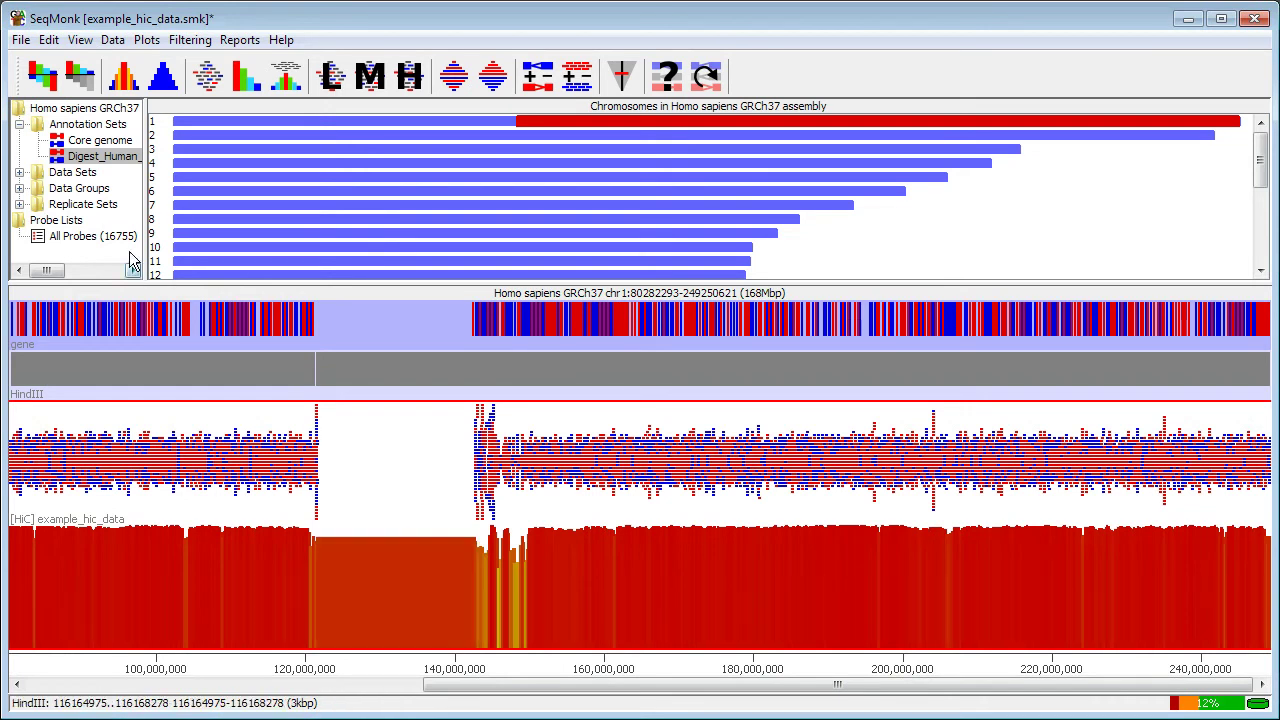
pyautogui.rightClick(82, 247)
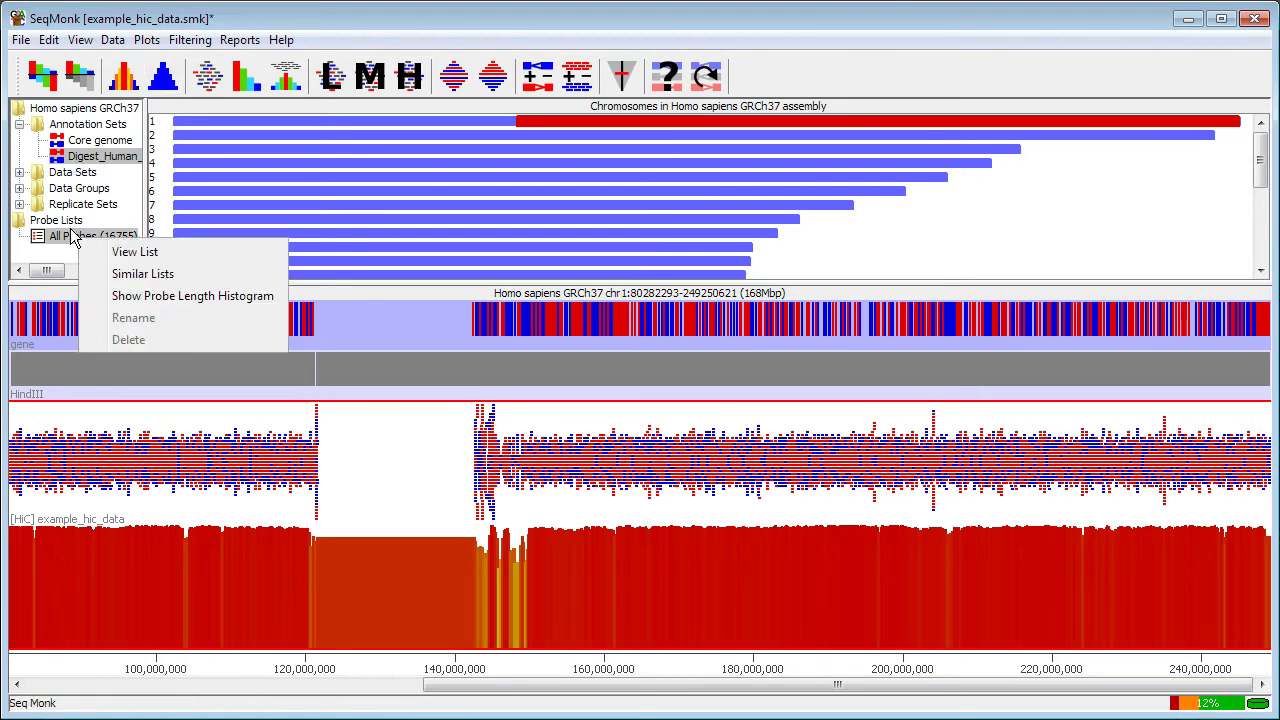
pyautogui.click(178, 296)
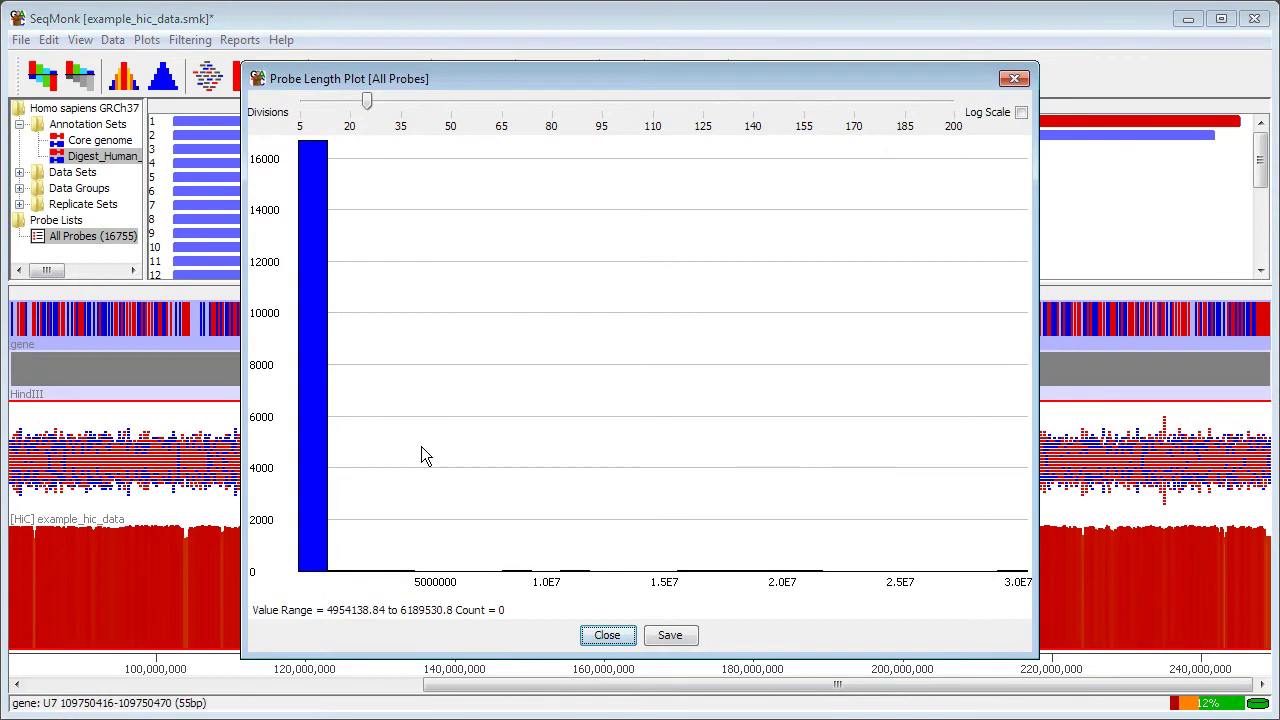
pyautogui.moveTo(421, 446); pyautogui.dragTo(252, 468)
pyautogui.moveTo(508, 500); pyautogui.dragTo(290, 519)
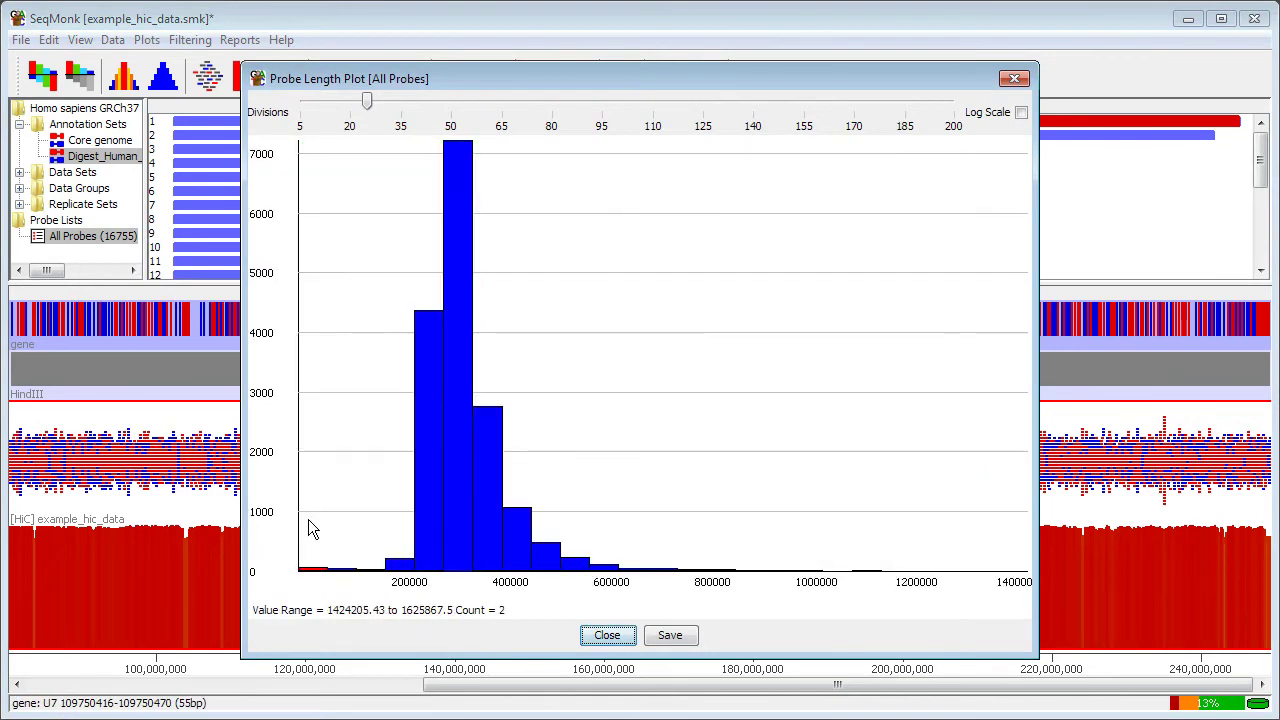
pyautogui.moveTo(780, 525); pyautogui.dragTo(355, 522)
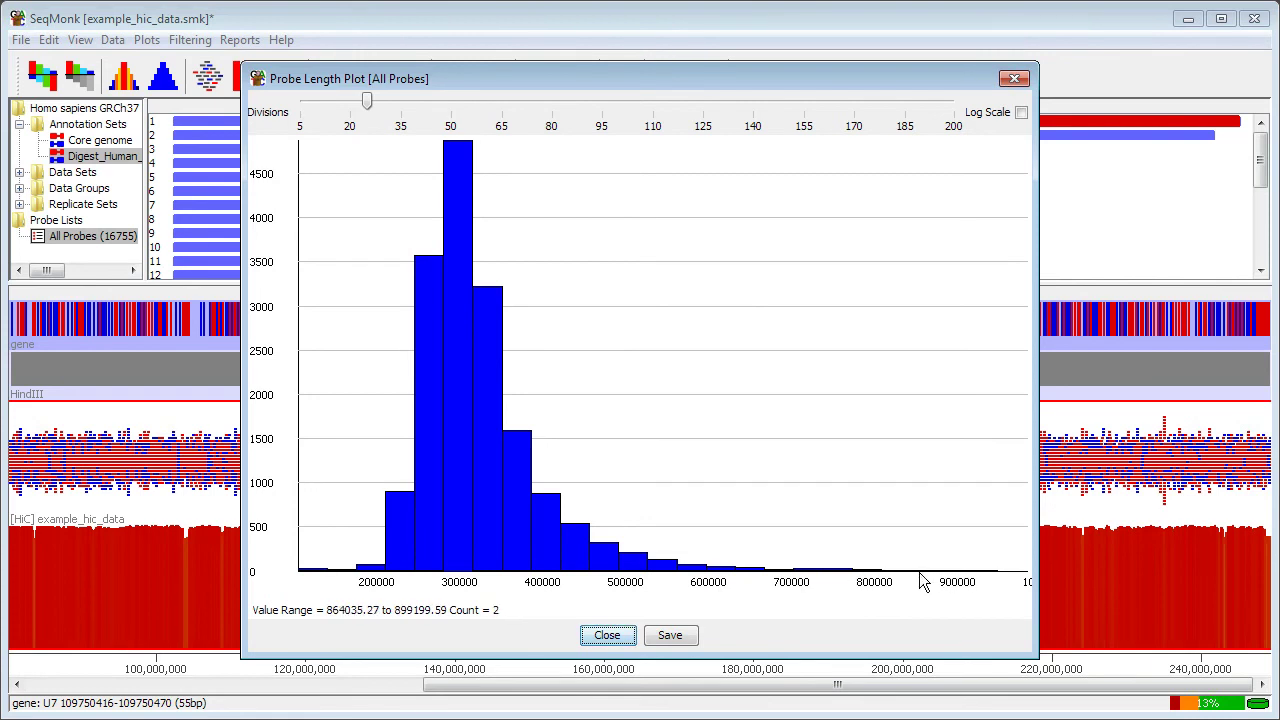
pyautogui.click(607, 636)
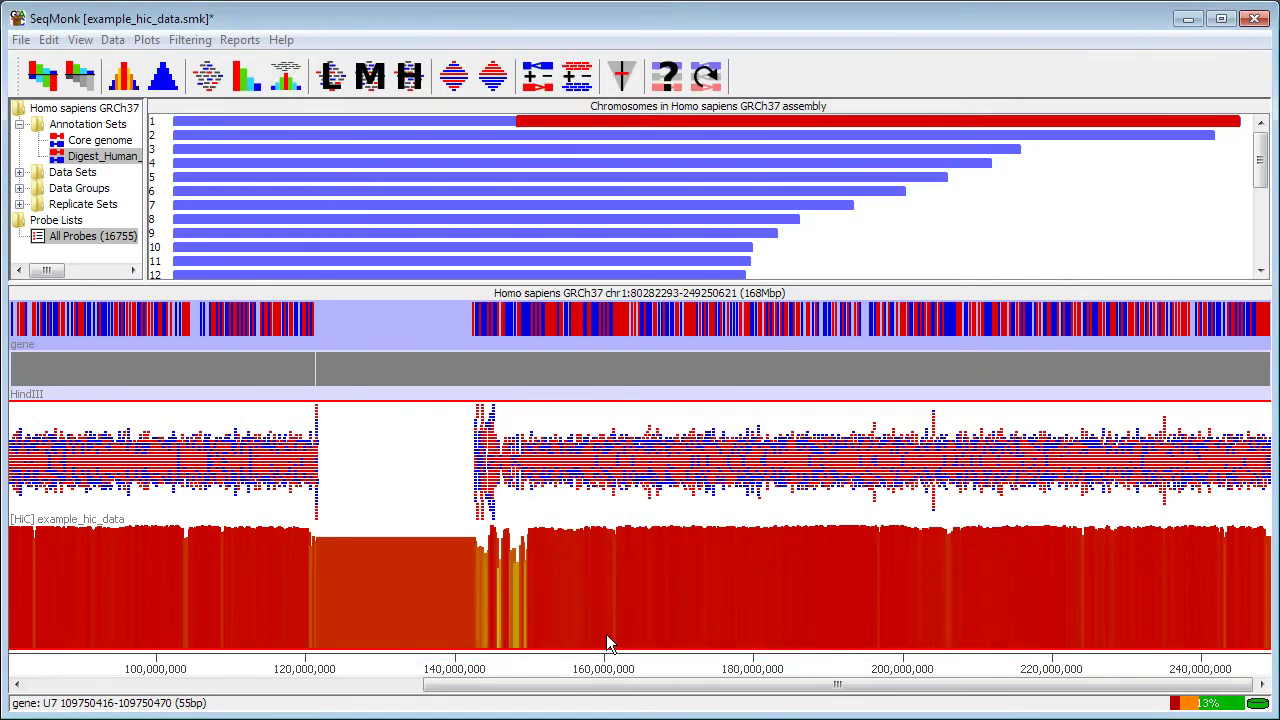
# - Filter probes by length below 600000 bp and save the 16474-probe list under its default name
pyautogui.click(192, 44)
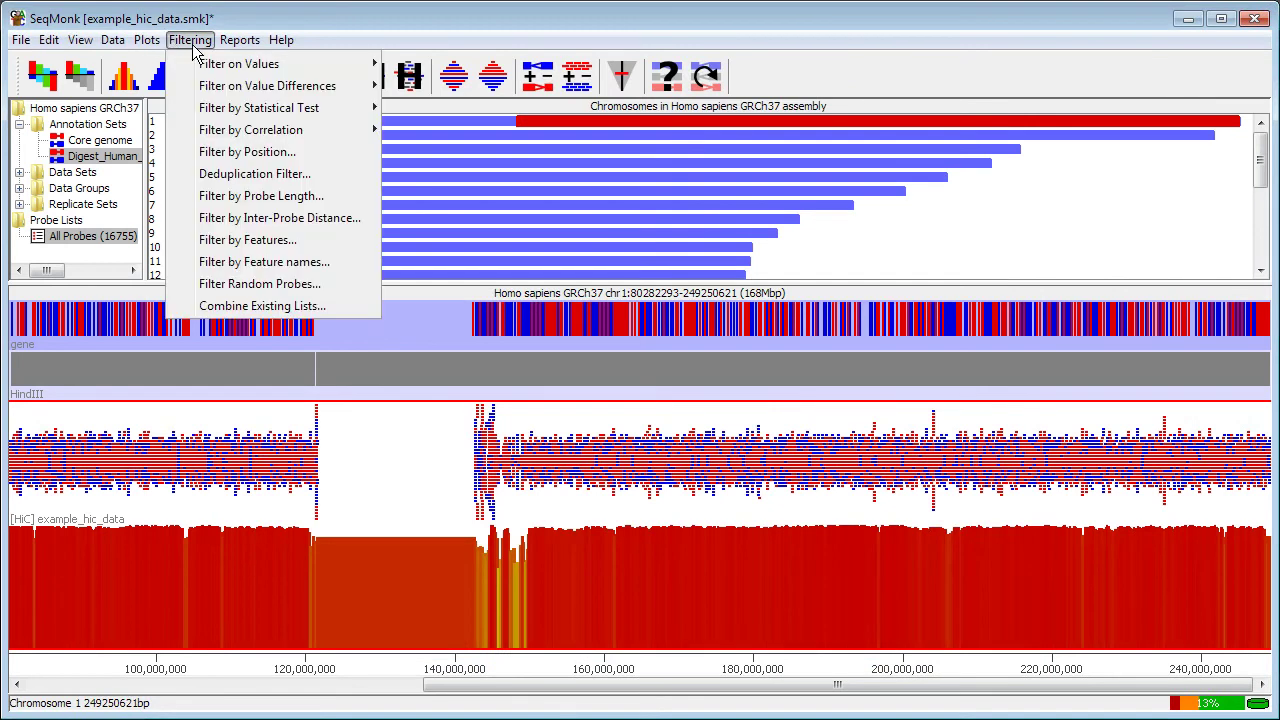
pyautogui.click(262, 196)
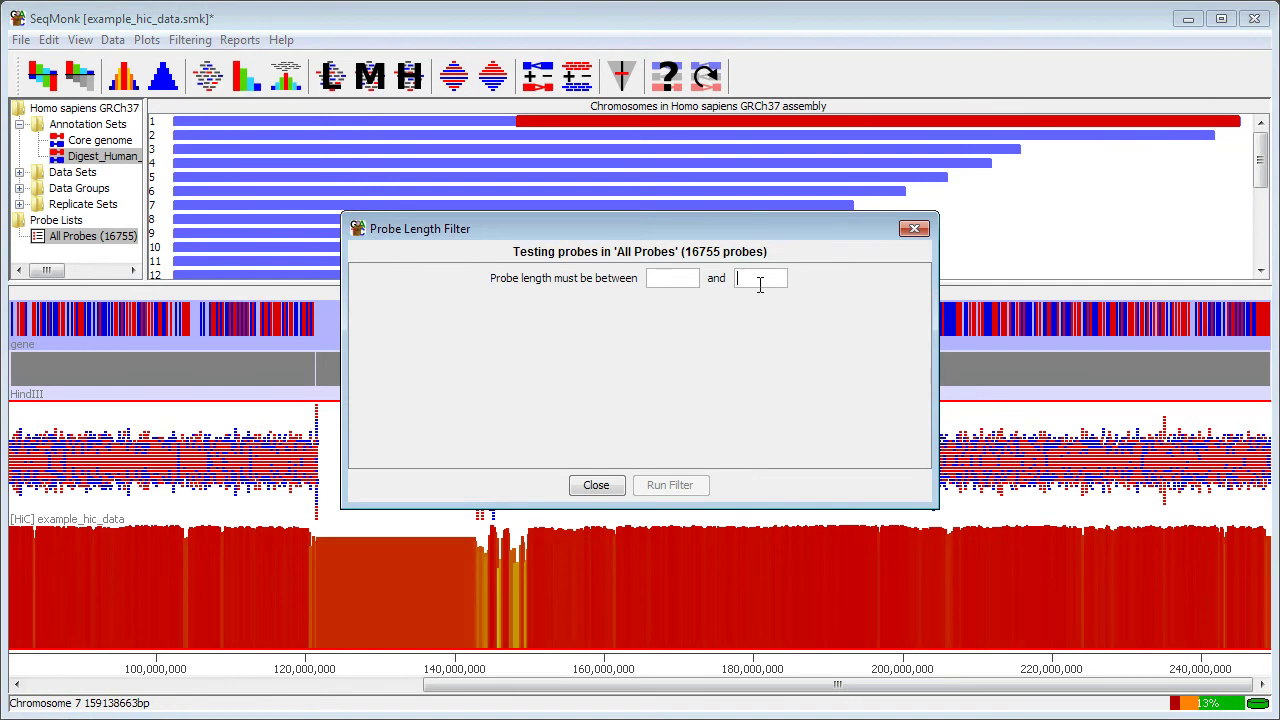
pyautogui.write('600000')
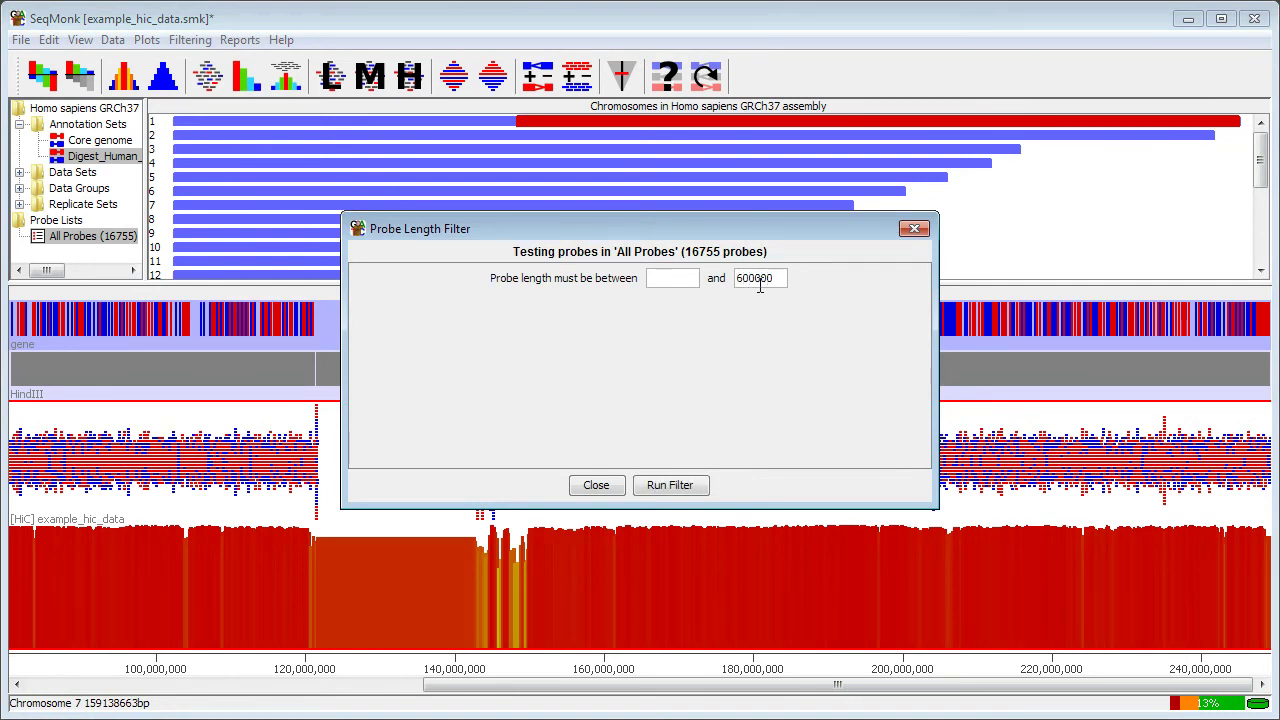
pyautogui.click(693, 485)
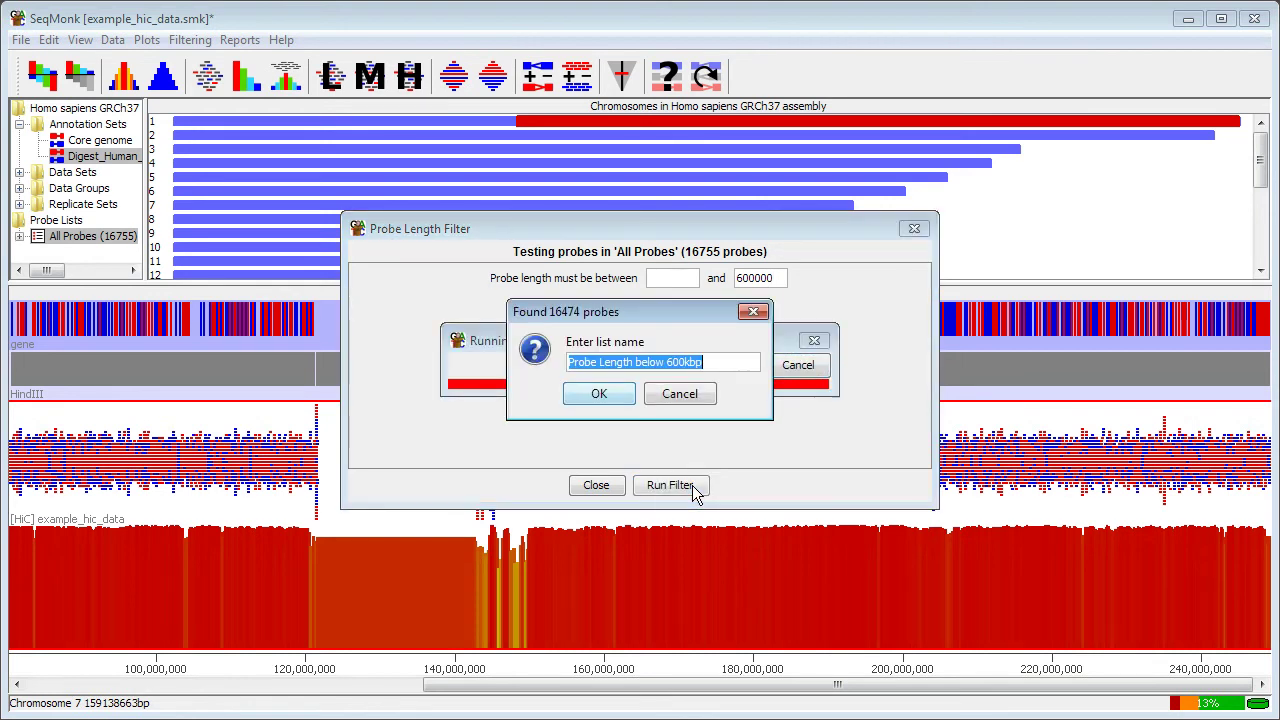
pyautogui.click(603, 392)
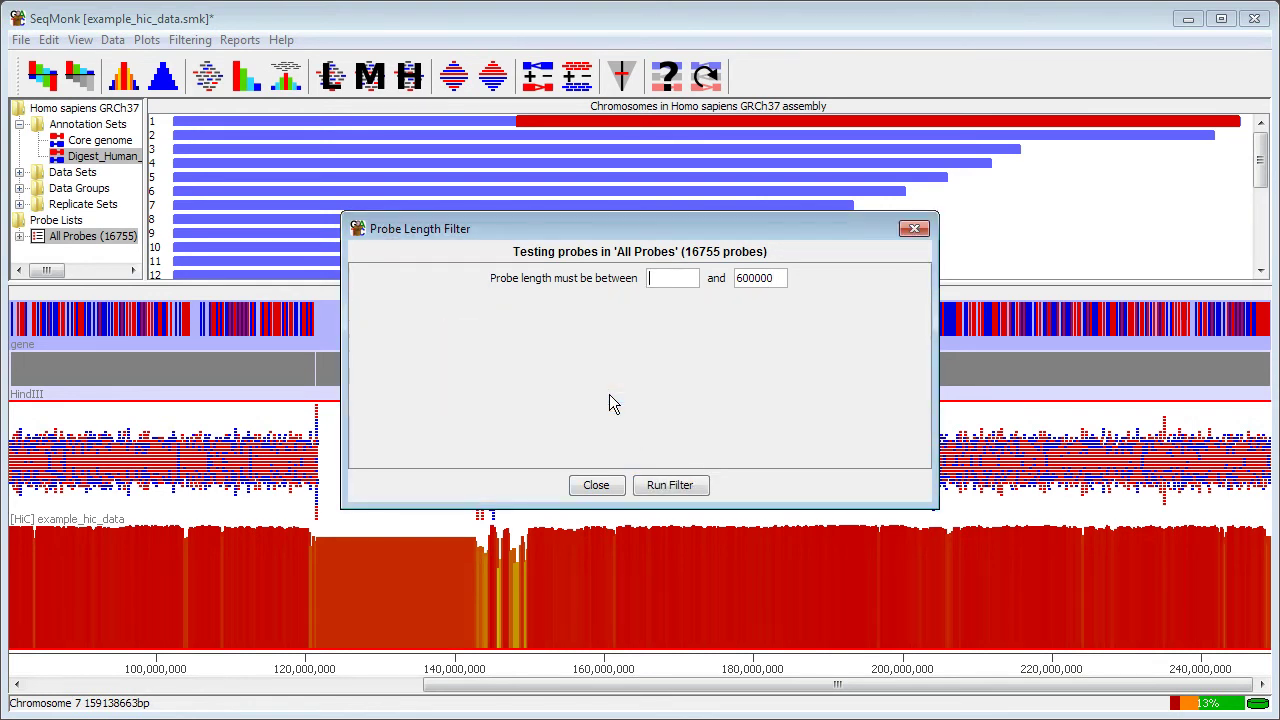
# - Display the new 'Probe Length below 600kbp' list from under All Probes
pyautogui.click(597, 485)
pyautogui.click(19, 236)
pyautogui.click(88, 252)
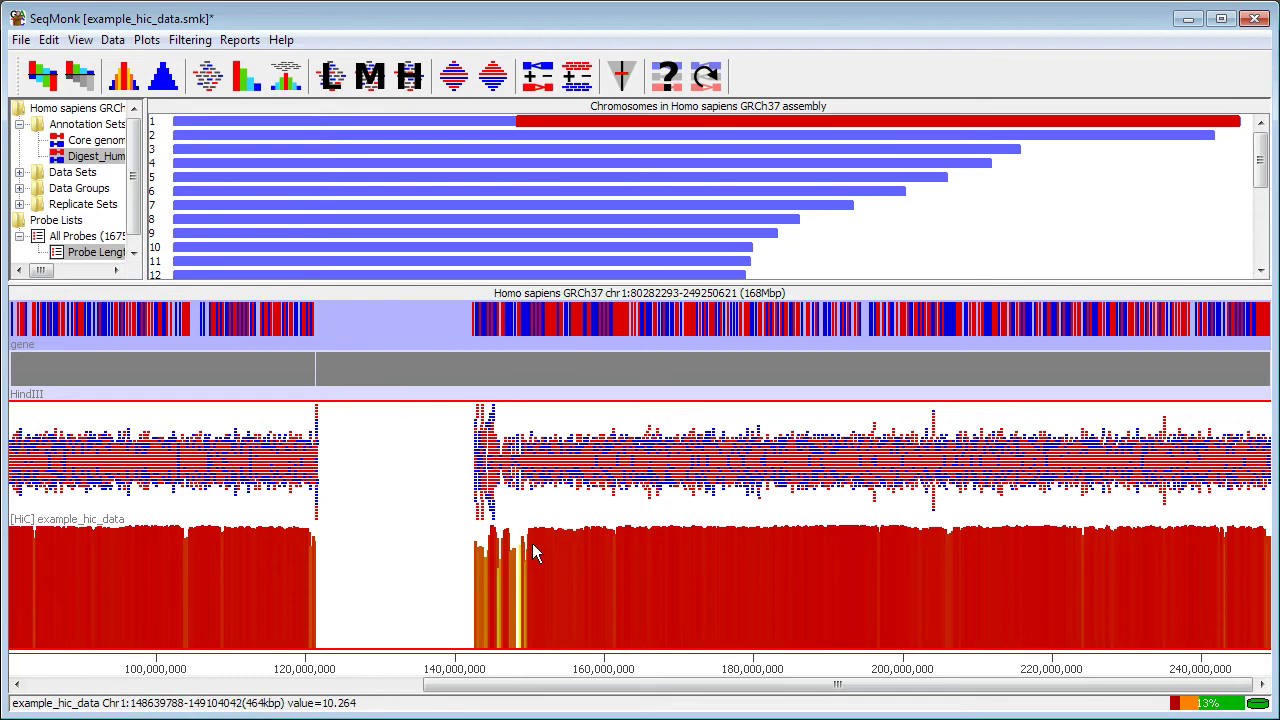
# - Zoom into chromosome 1 at 139–156 Mb, zoom back out, then display example_hic_data coverage genome-wide
pyautogui.moveTo(445, 530); pyautogui.dragTo(571, 522)
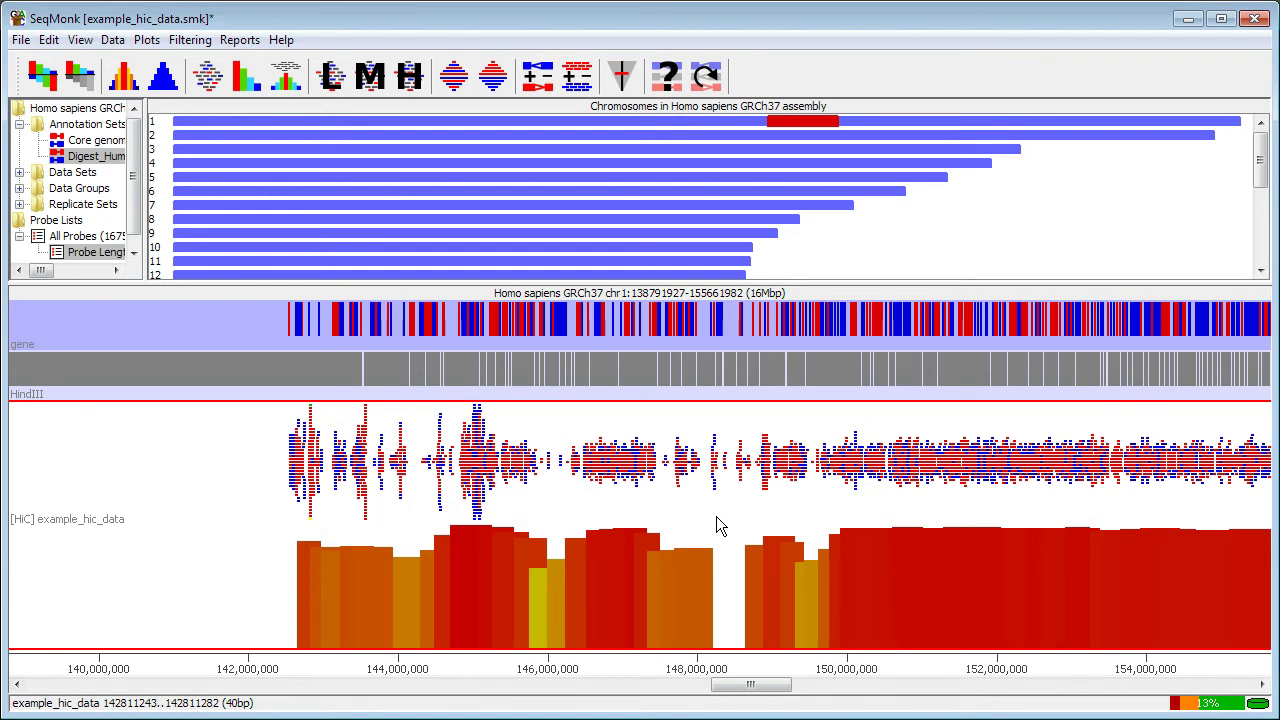
pyautogui.scroll(-2, 716, 518)
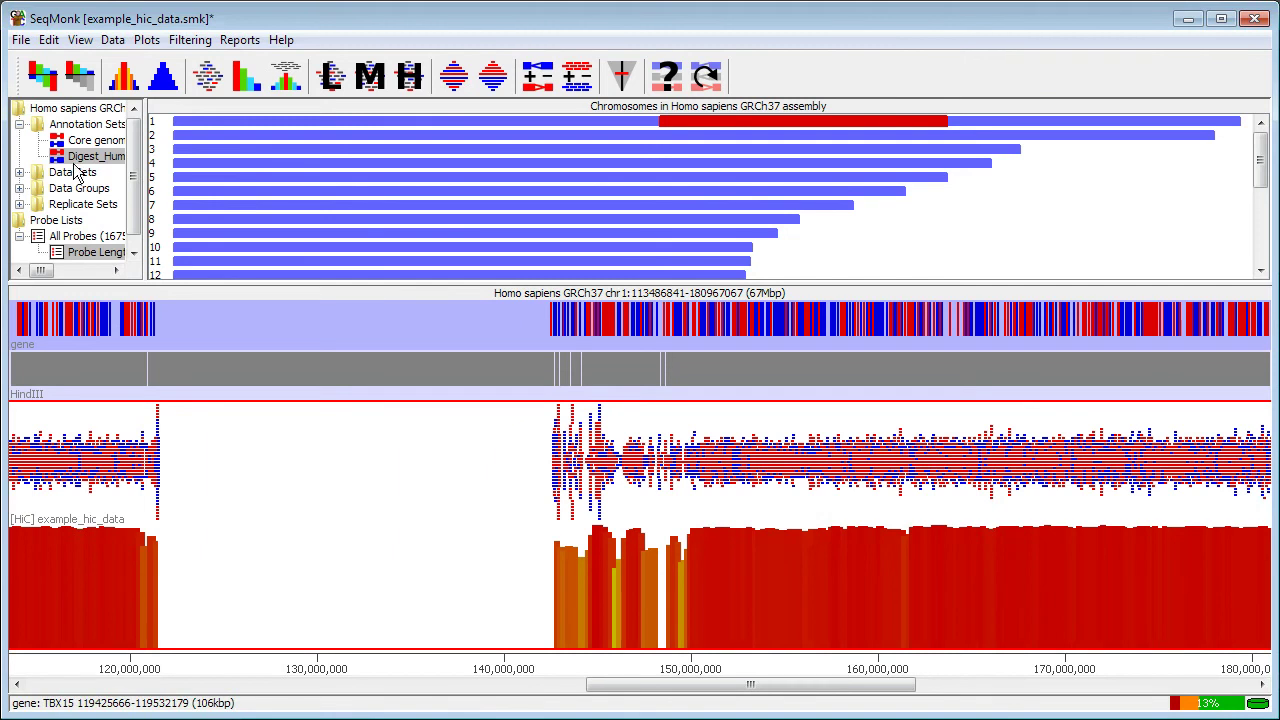
pyautogui.click(19, 172)
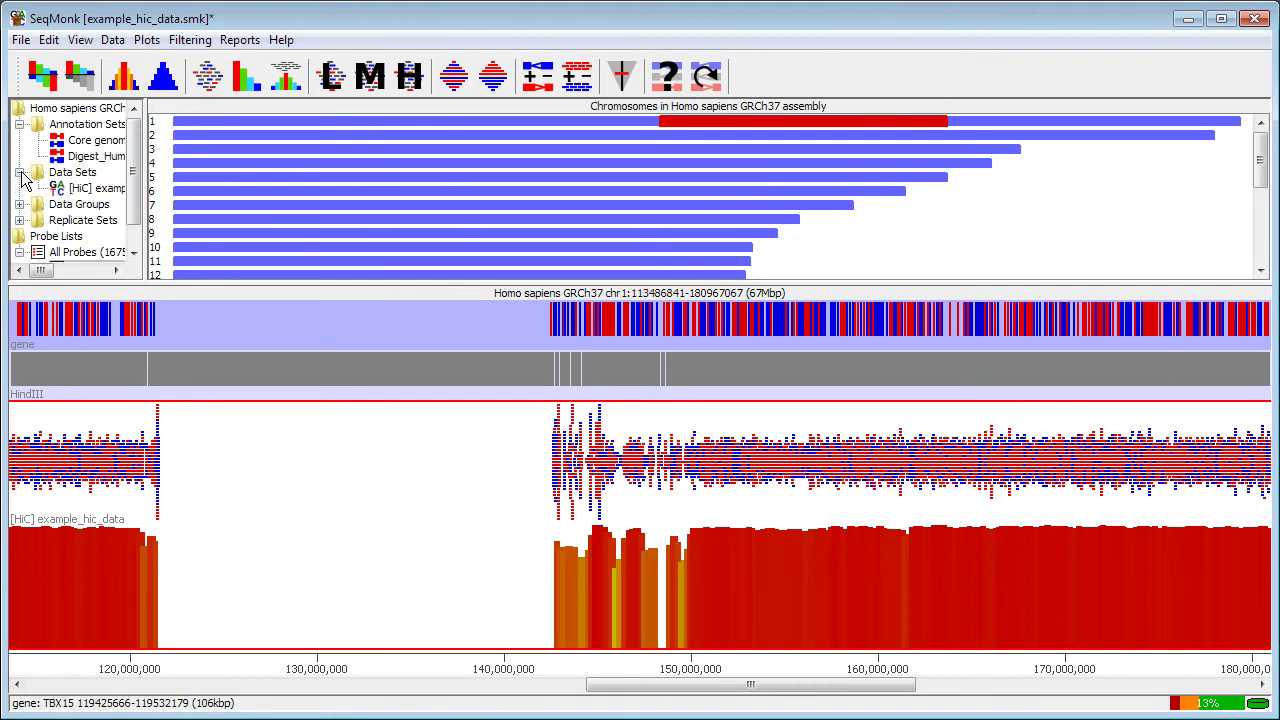
pyautogui.moveTo(150, 193); pyautogui.dragTo(262, 195)
pyautogui.click(124, 188)
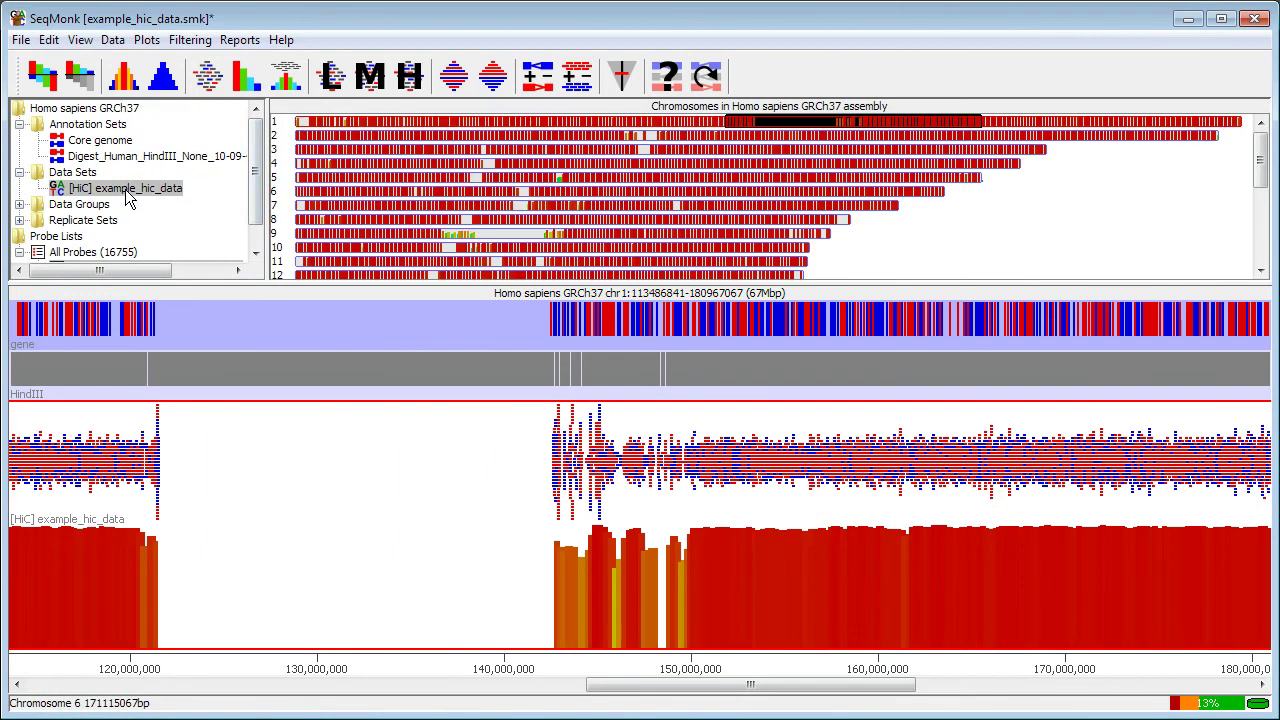
pyautogui.rightClick(127, 196)
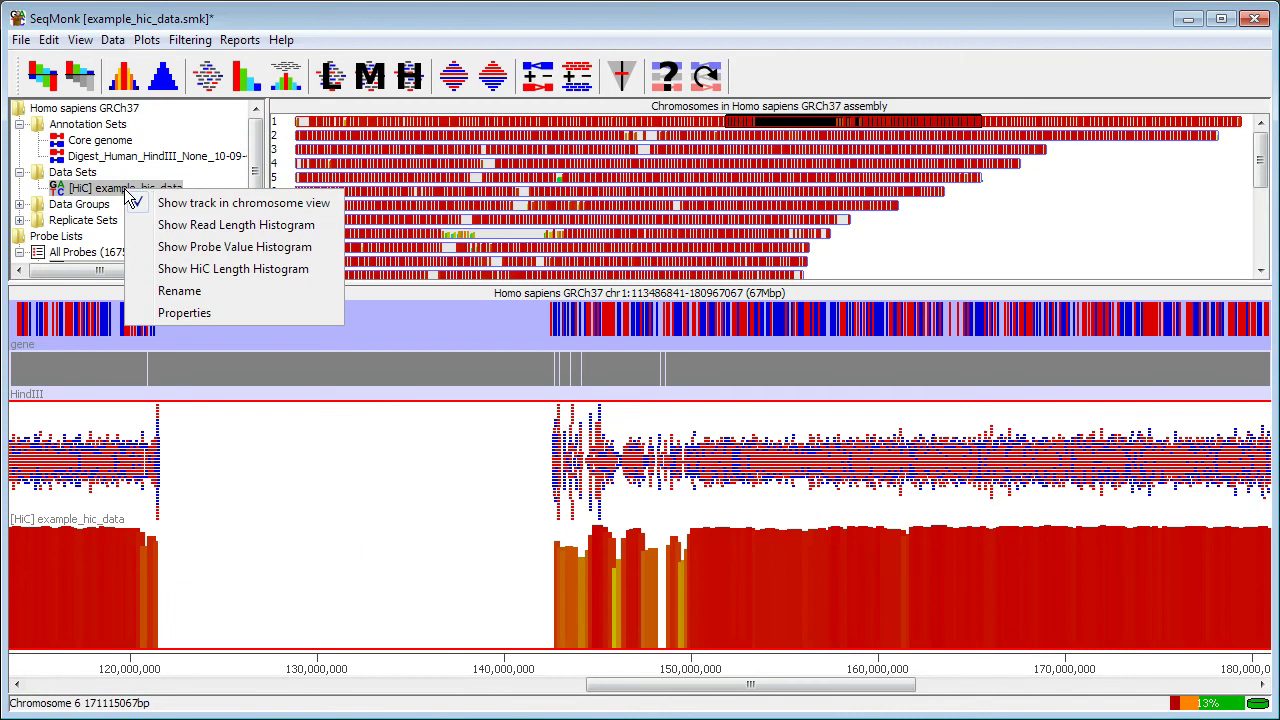
pyautogui.click(210, 252)
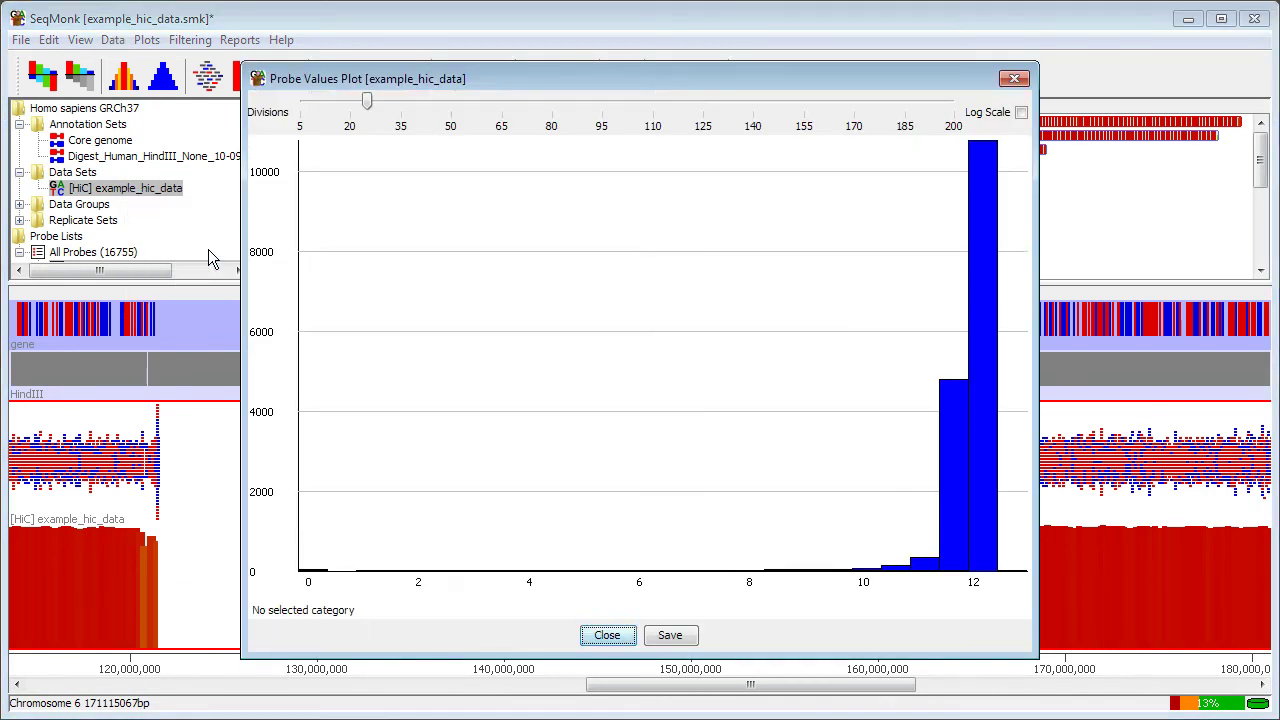
pyautogui.moveTo(853, 497); pyautogui.dragTo(1018, 506)
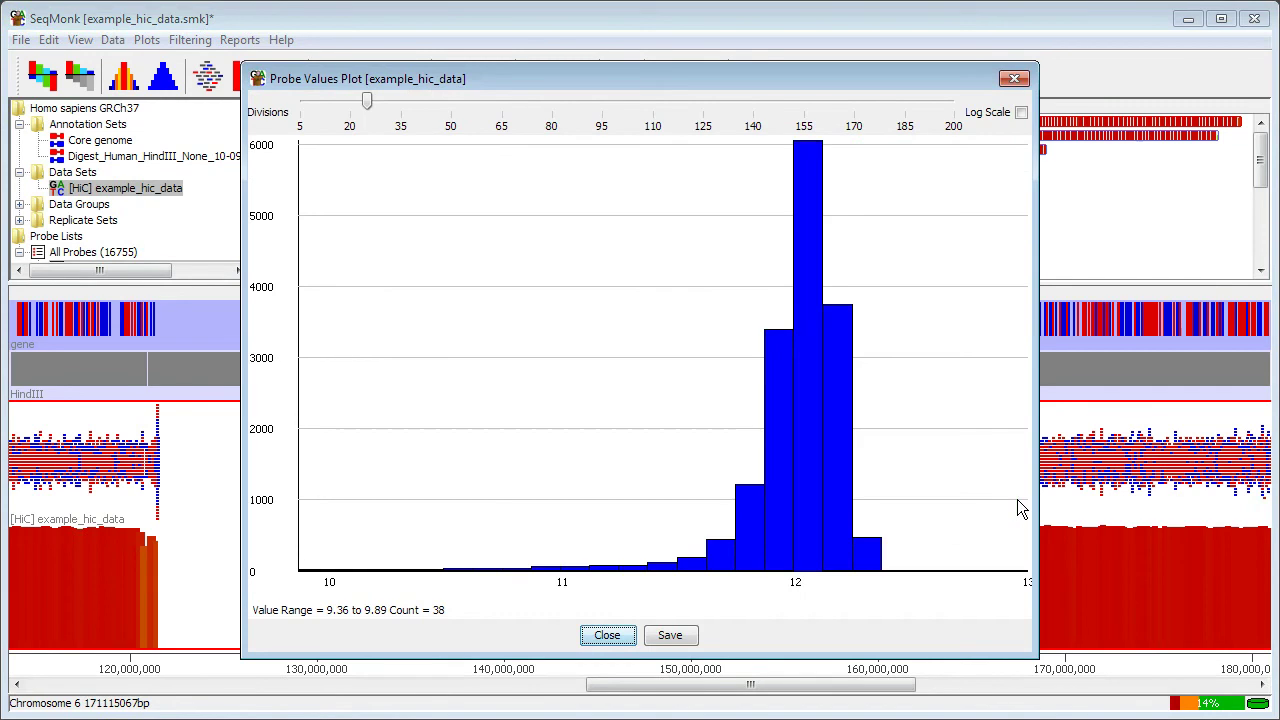
pyautogui.moveTo(612, 512); pyautogui.dragTo(927, 512)
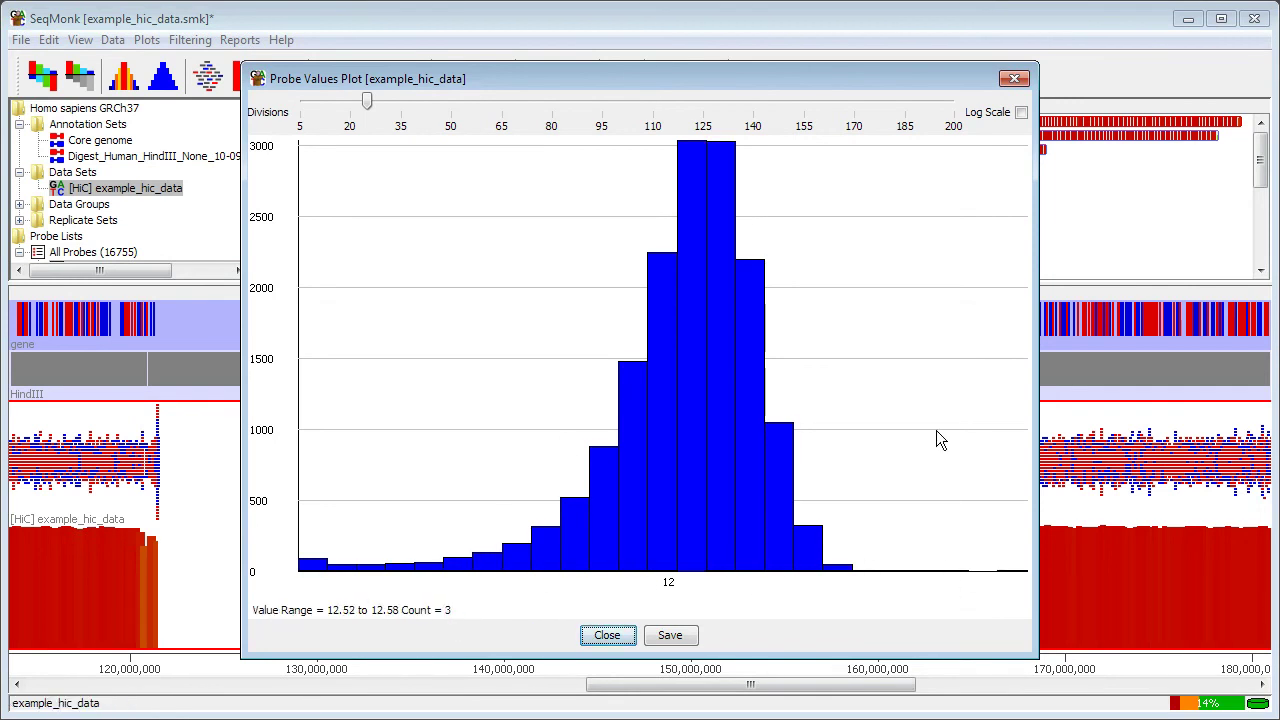
pyautogui.click(1015, 80)
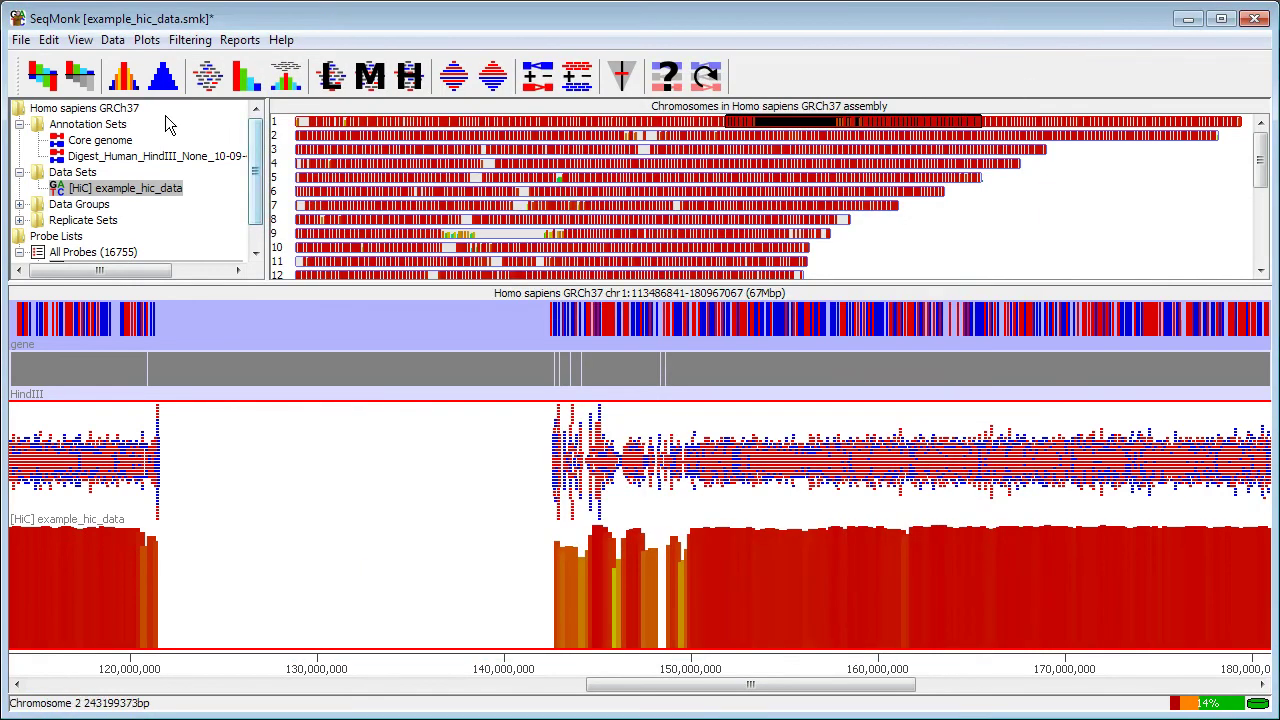
# - Run a BoxWhisker outlier filter at stringency 1.5, saving 1676 probes under the default list name
pyautogui.click(191, 41)
pyautogui.moveTo(243, 110)
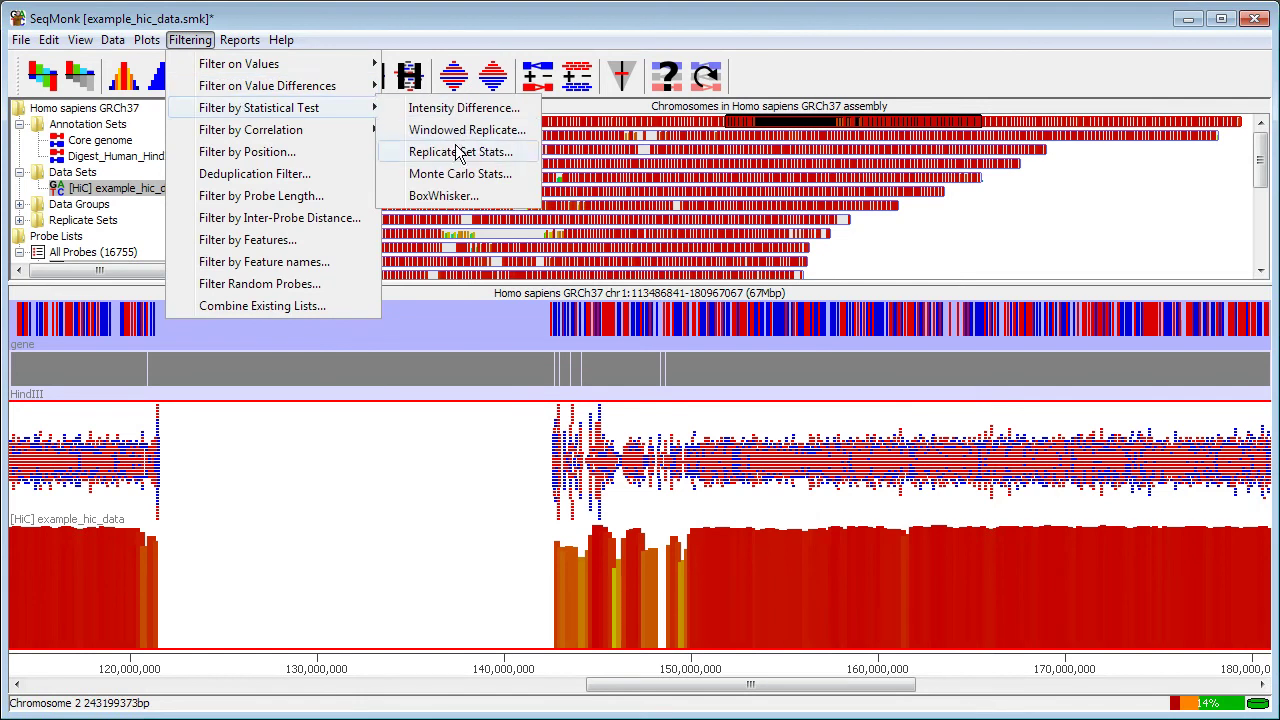
pyautogui.click(443, 196)
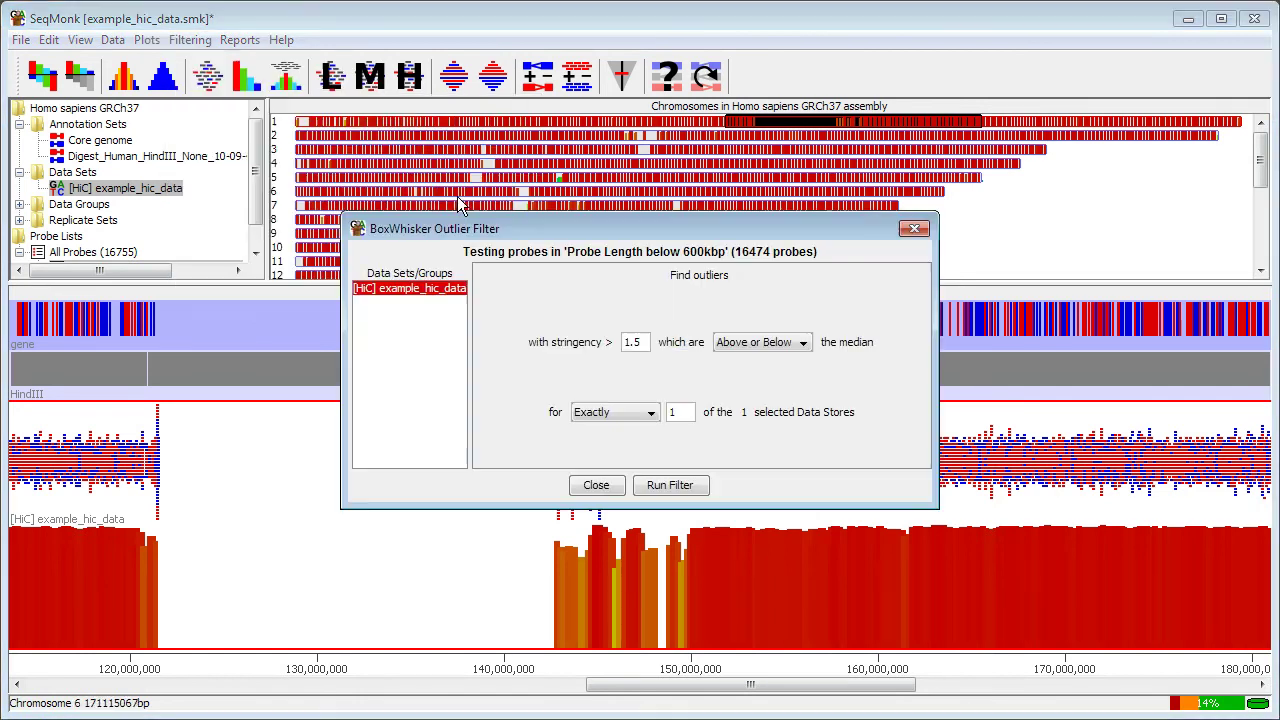
pyautogui.click(682, 488)
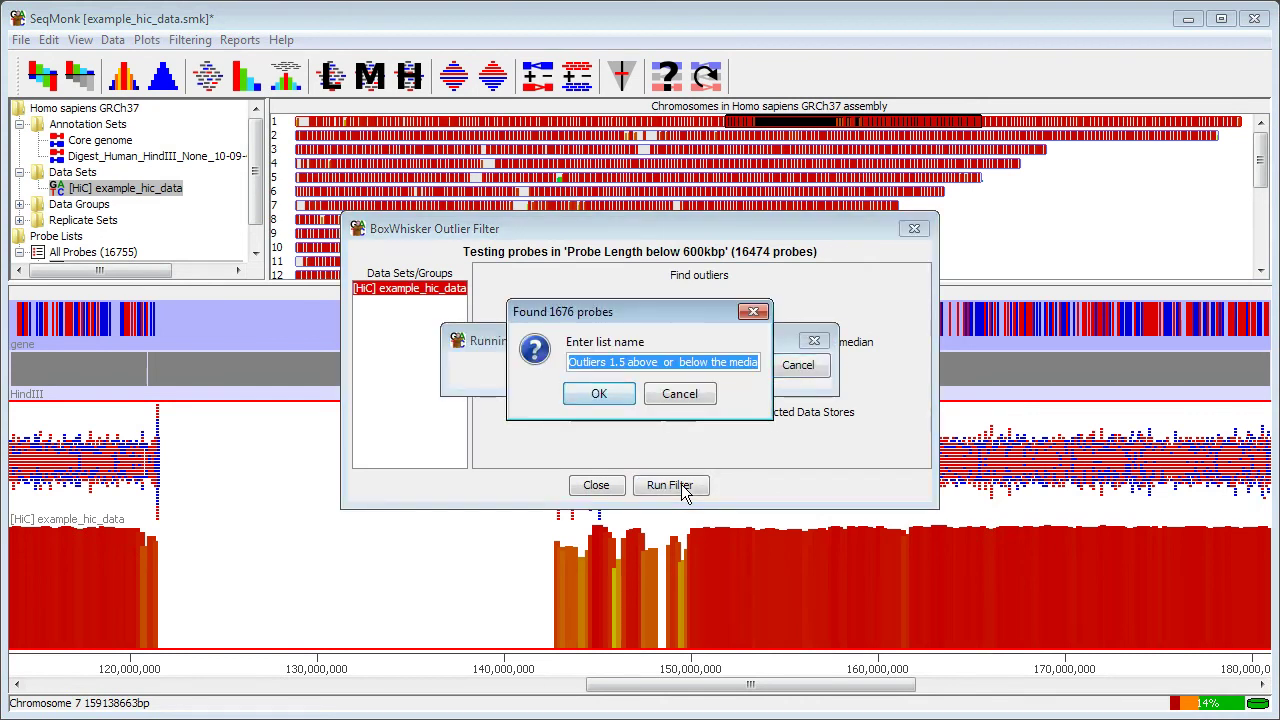
pyautogui.click(609, 393)
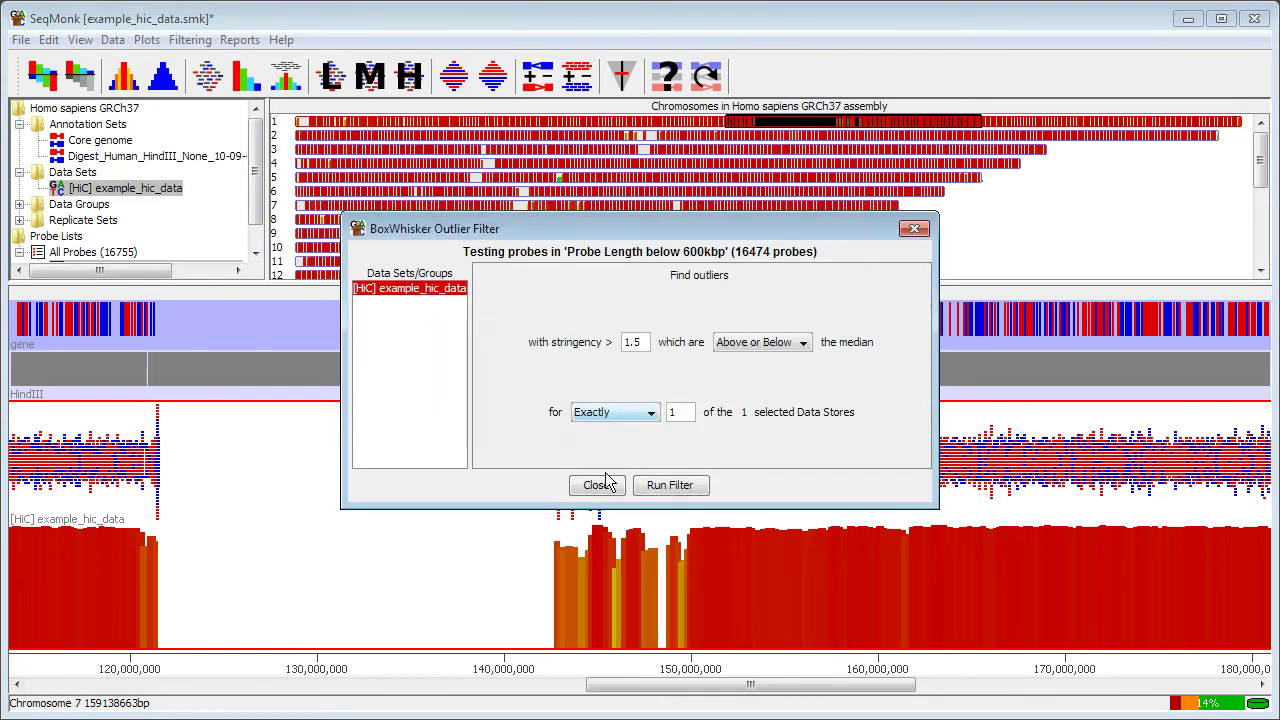
pyautogui.click(597, 485)
pyautogui.moveTo(327, 281); pyautogui.dragTo(200, 386)
pyautogui.click(37, 270)
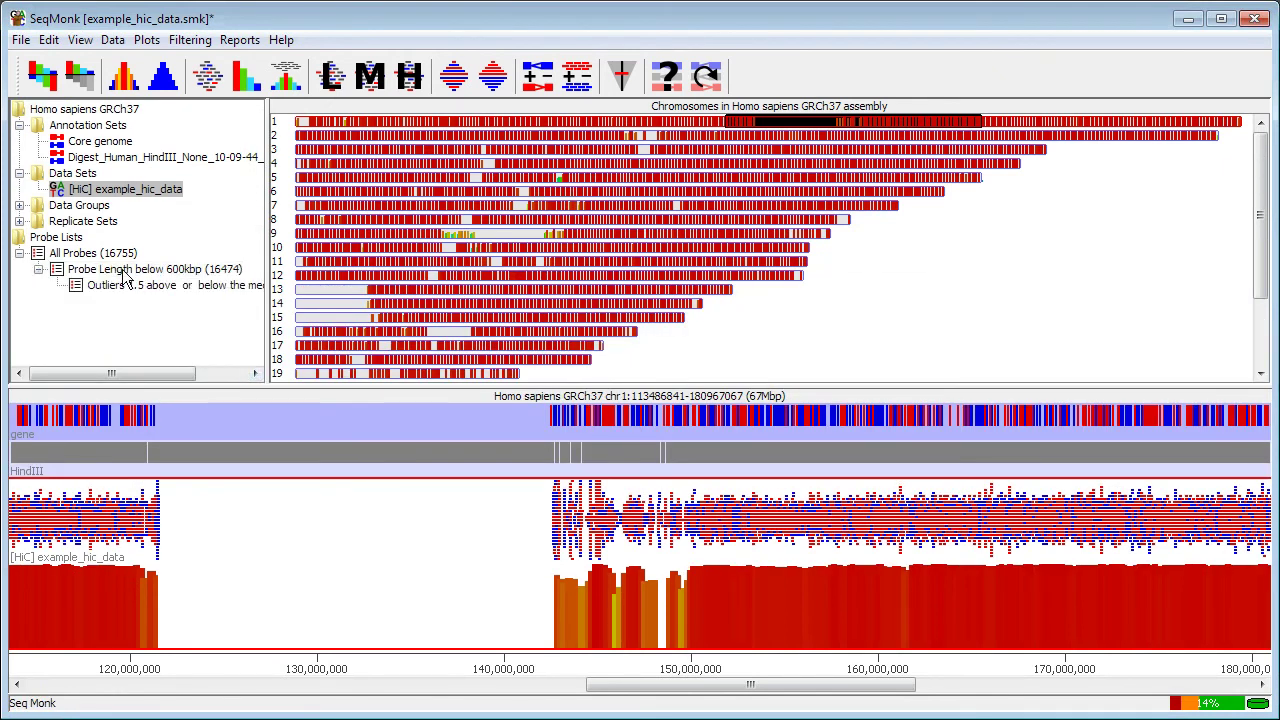
# - Combine lists as 'Probe Length below 600kbp' BUTNOT the outliers list and run the filter
pyautogui.click(190, 42)
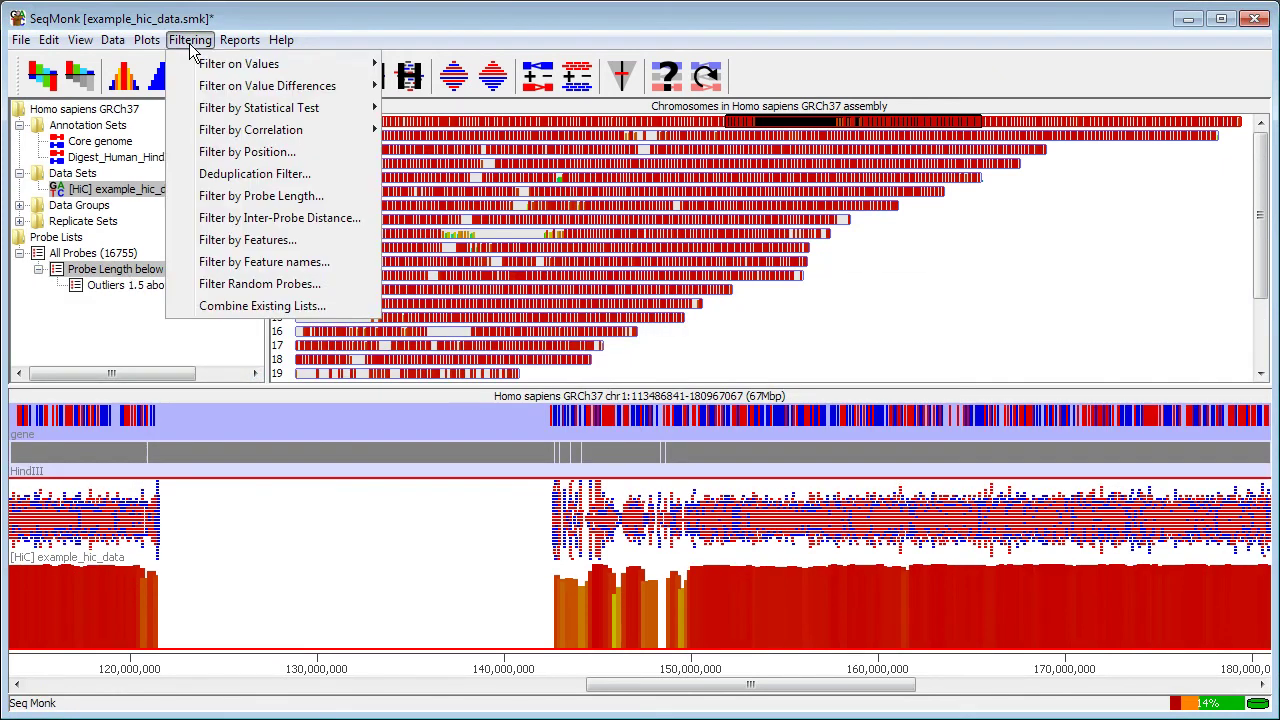
pyautogui.click(235, 303)
pyautogui.click(617, 327)
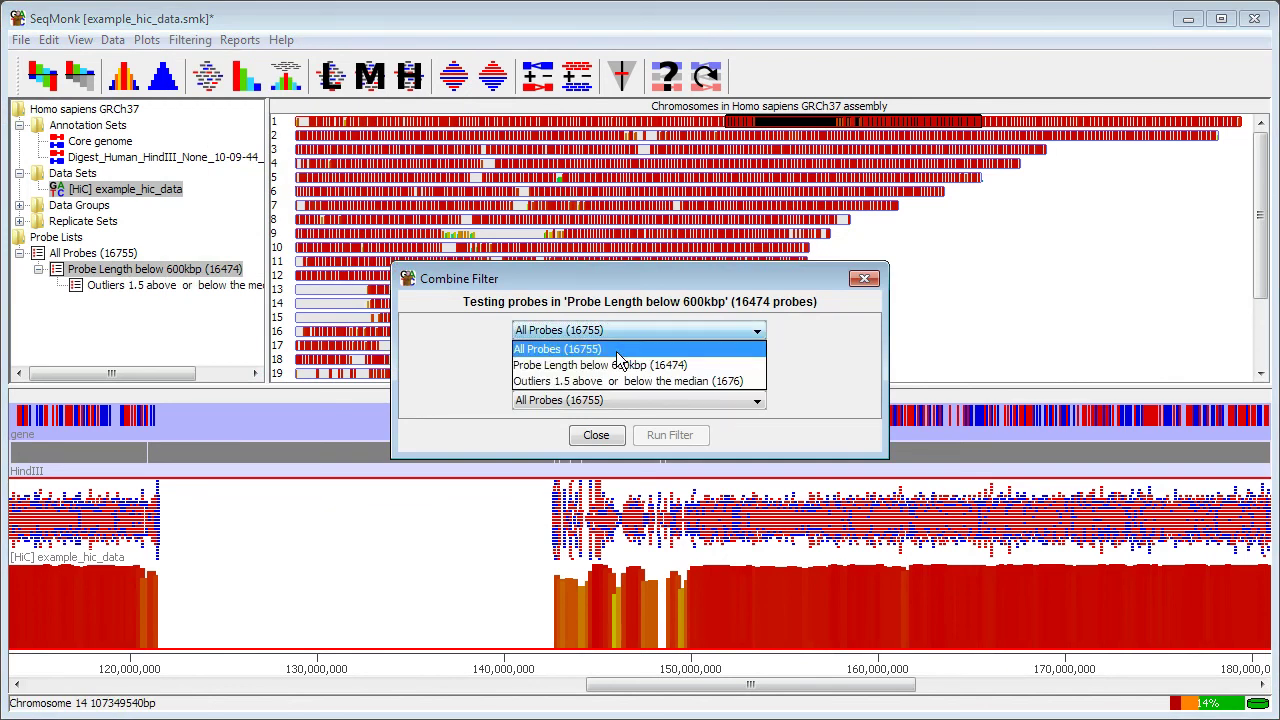
pyautogui.click(616, 364)
pyautogui.click(622, 370)
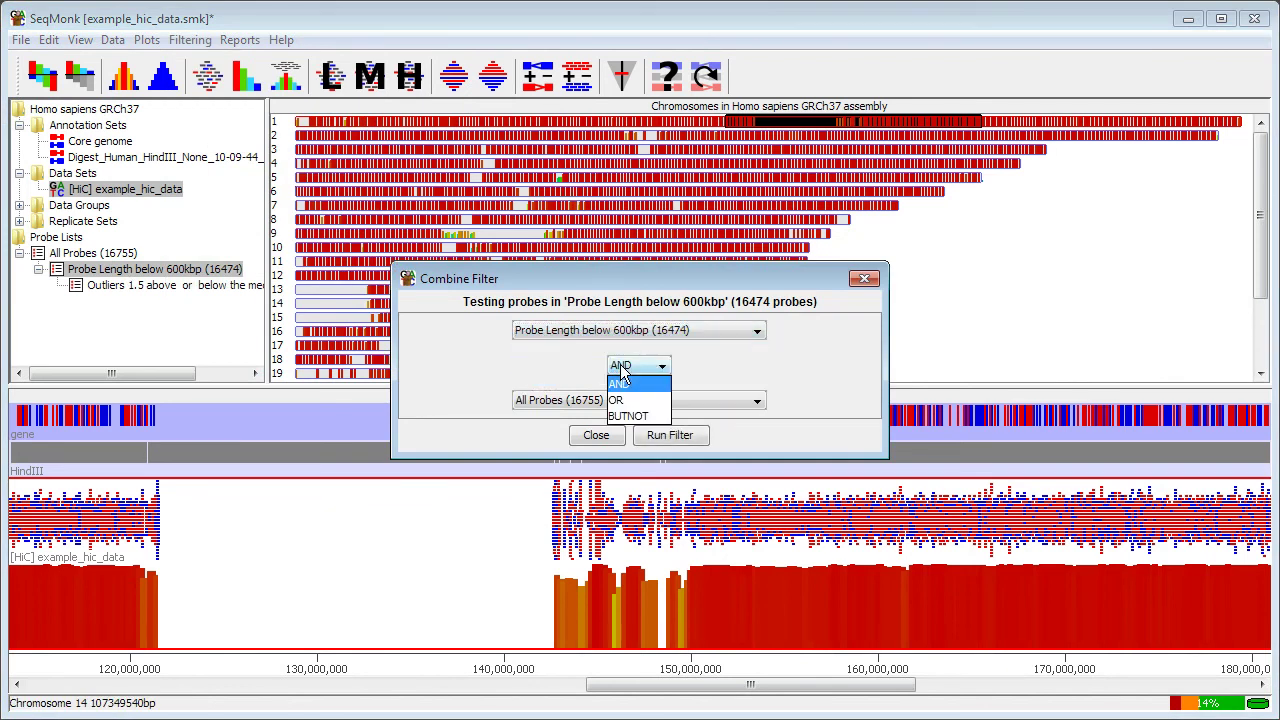
pyautogui.click(630, 416)
pyautogui.click(660, 401)
pyautogui.click(646, 449)
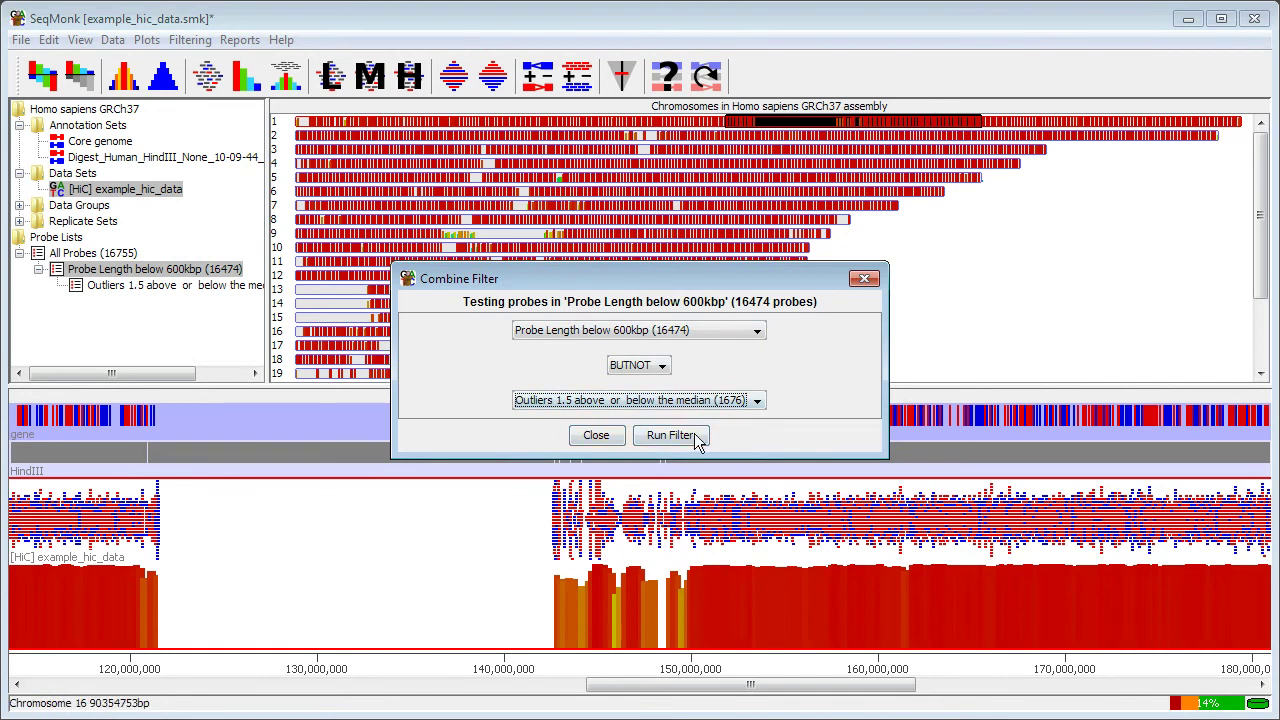
pyautogui.click(677, 437)
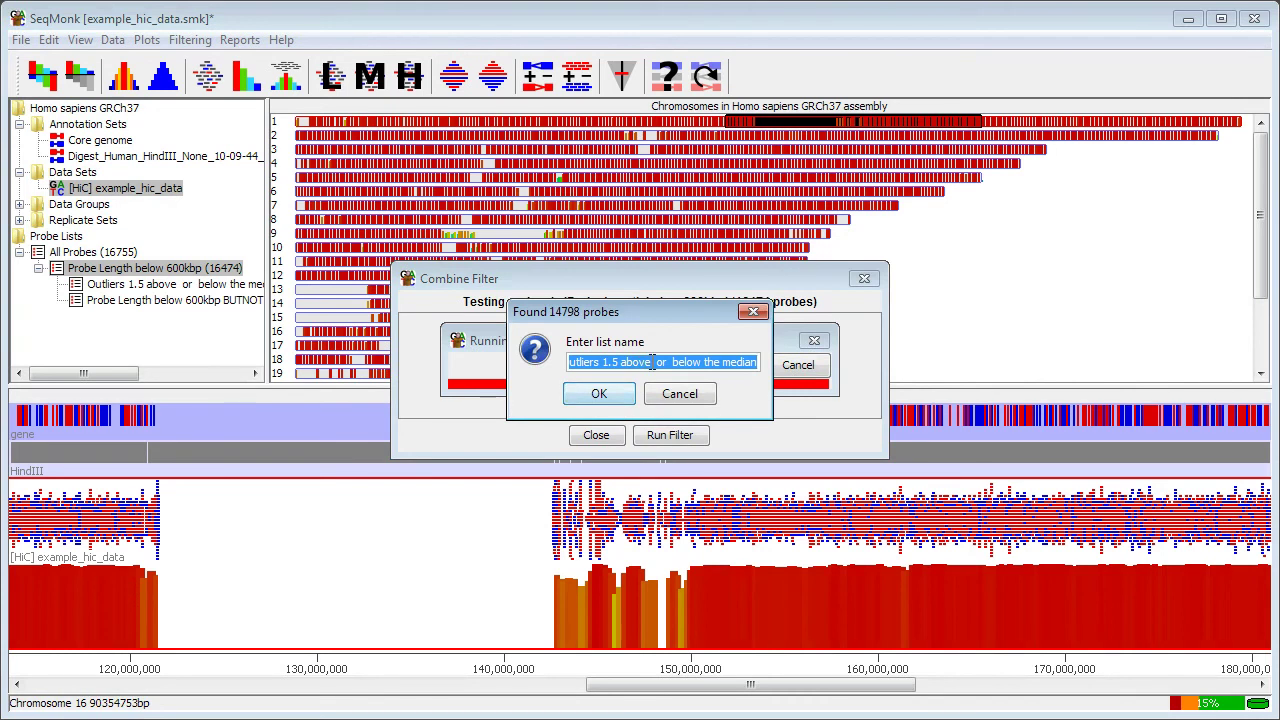
# - Save the 14798-probe result as a list named 'Sensible coverage'
pyautogui.write('Sensemb')
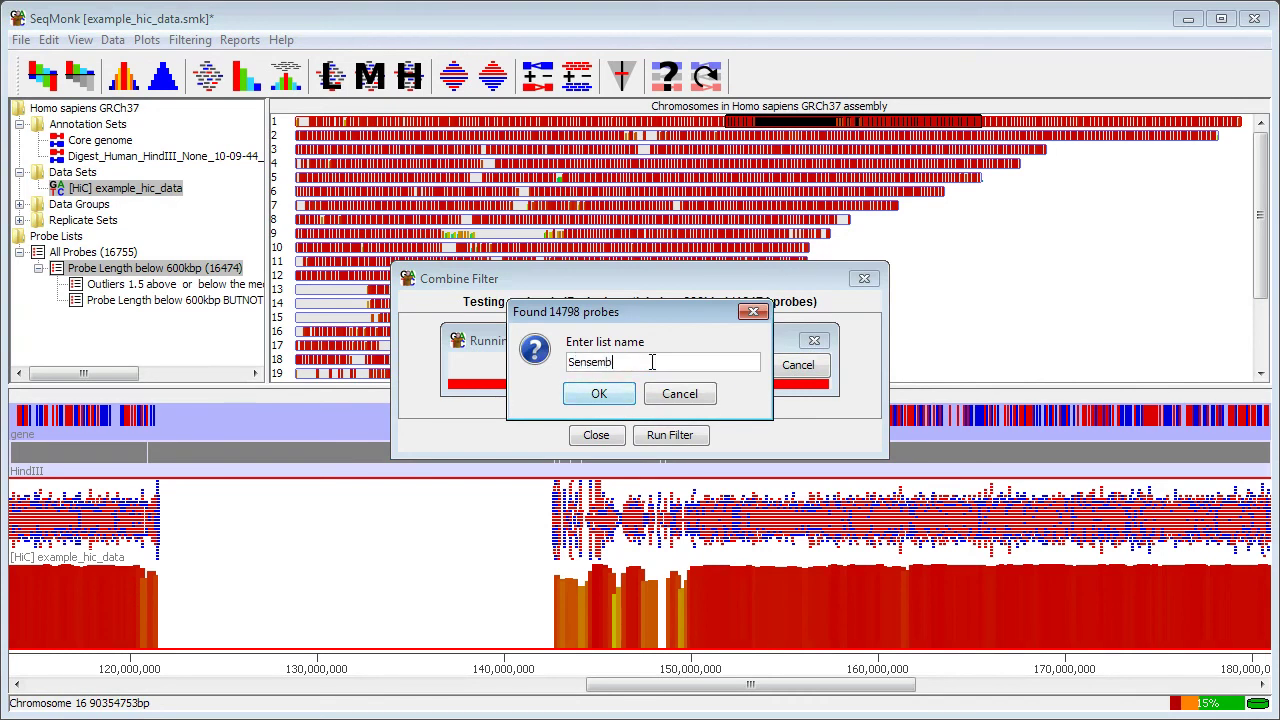
pyautogui.press('BackSpace')
pyautogui.press('BackSpace')
pyautogui.press('BackSpace')
pyautogui.write('ible coverag')
pyautogui.click(600, 393)
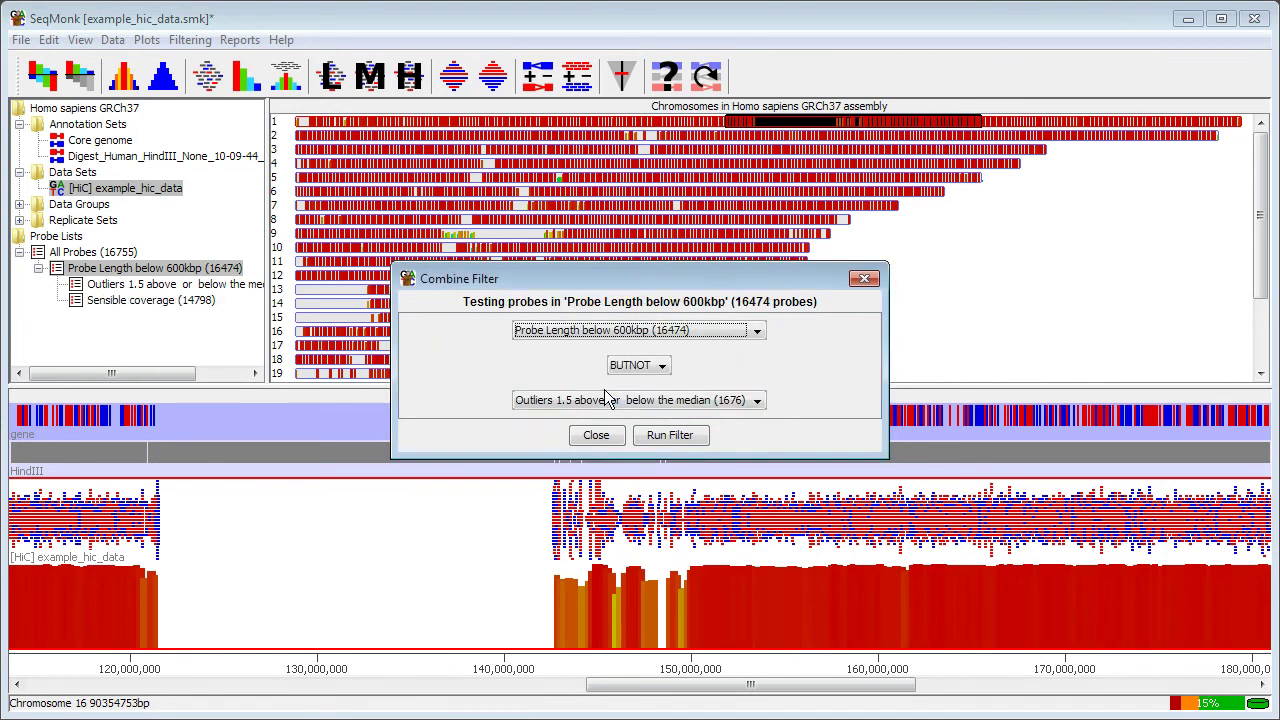
pyautogui.click(595, 435)
pyautogui.click(148, 286)
# - Delete the outliers list, then show Sensible coverage data zoomed out across chromosome 1
pyautogui.rightClick(146, 285)
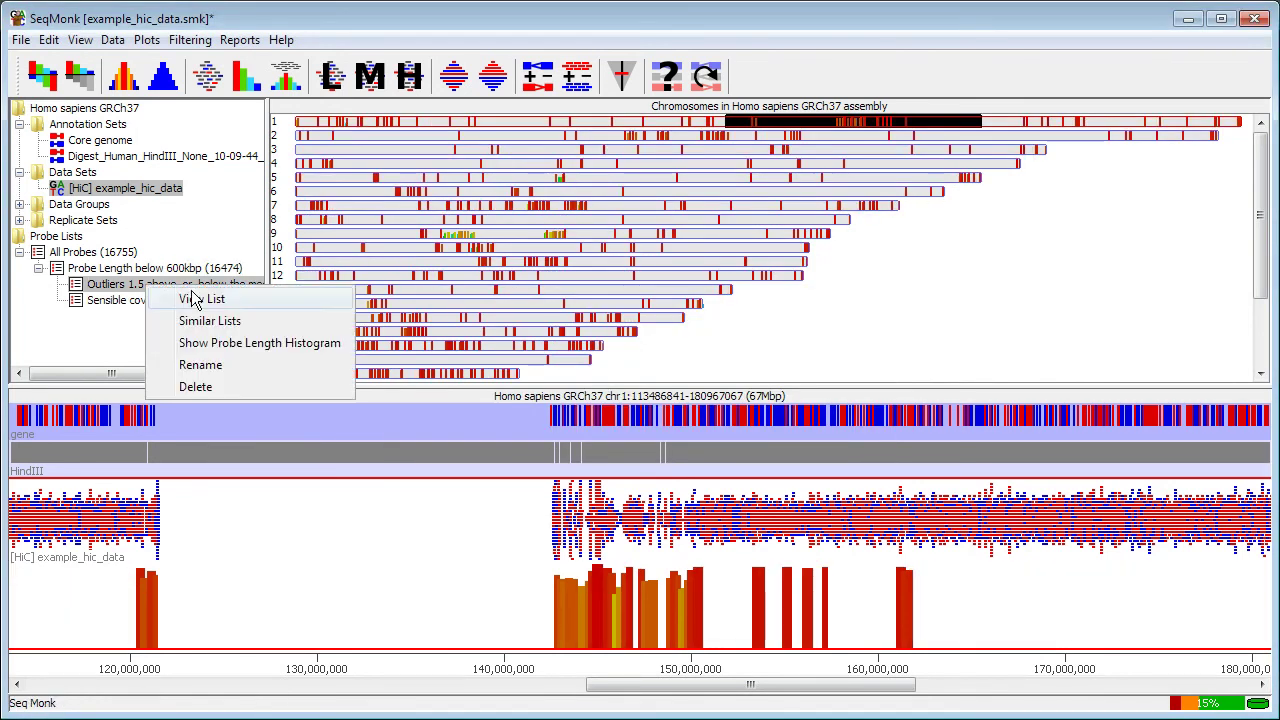
pyautogui.click(199, 388)
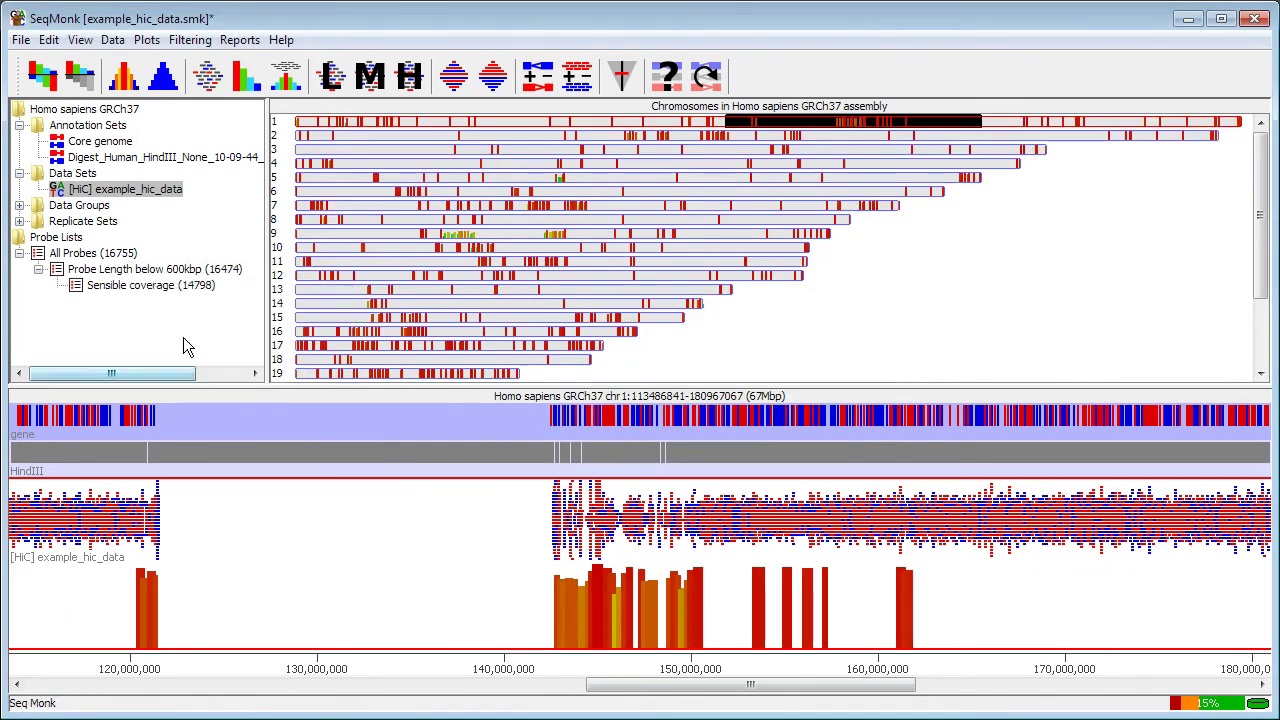
pyautogui.click(168, 284)
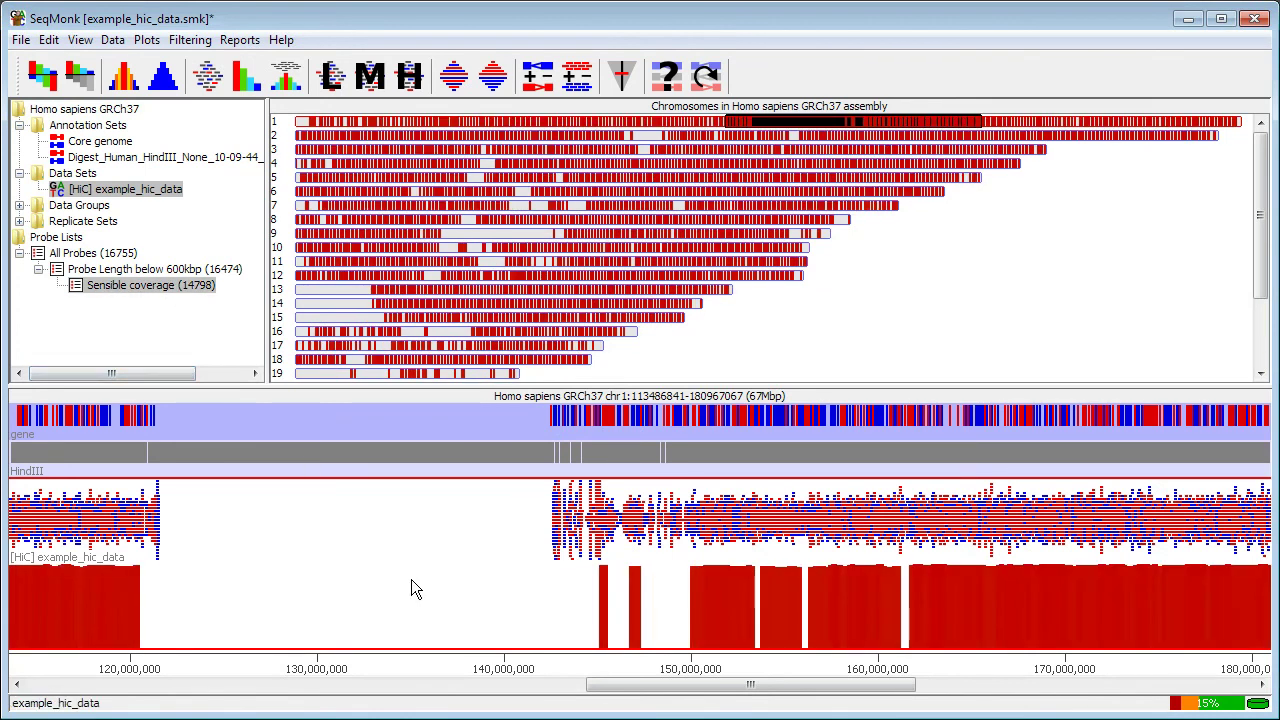
pyautogui.scroll(-3, 411, 579)
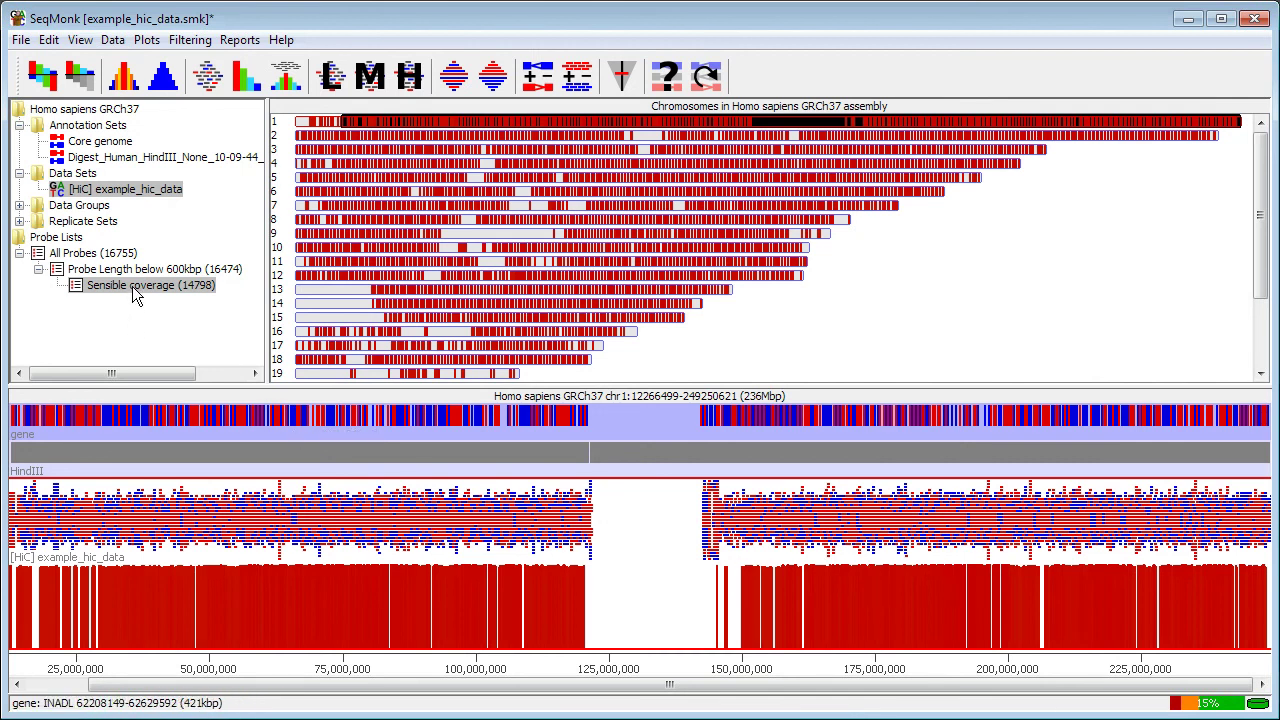
# - Re-quantitate existing probes with HiC Trans/Cis Quantitation, subtracting the median chromosome value
pyautogui.click(117, 46)
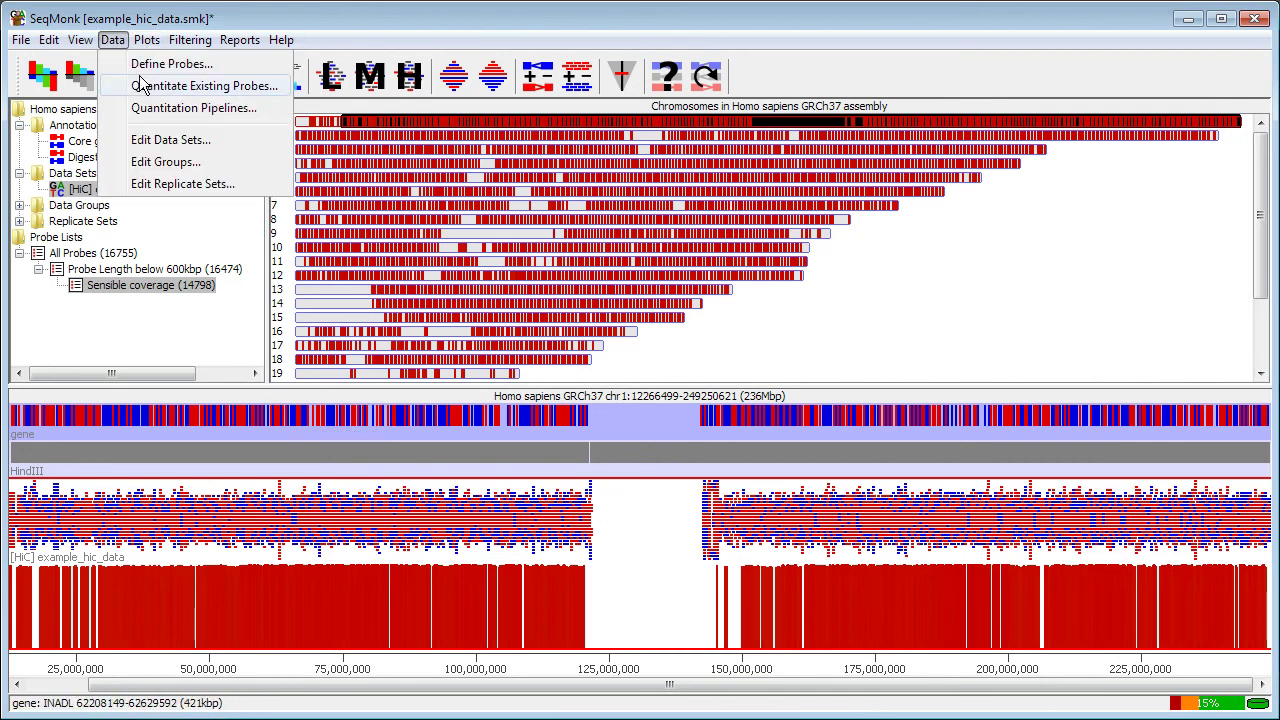
pyautogui.click(150, 86)
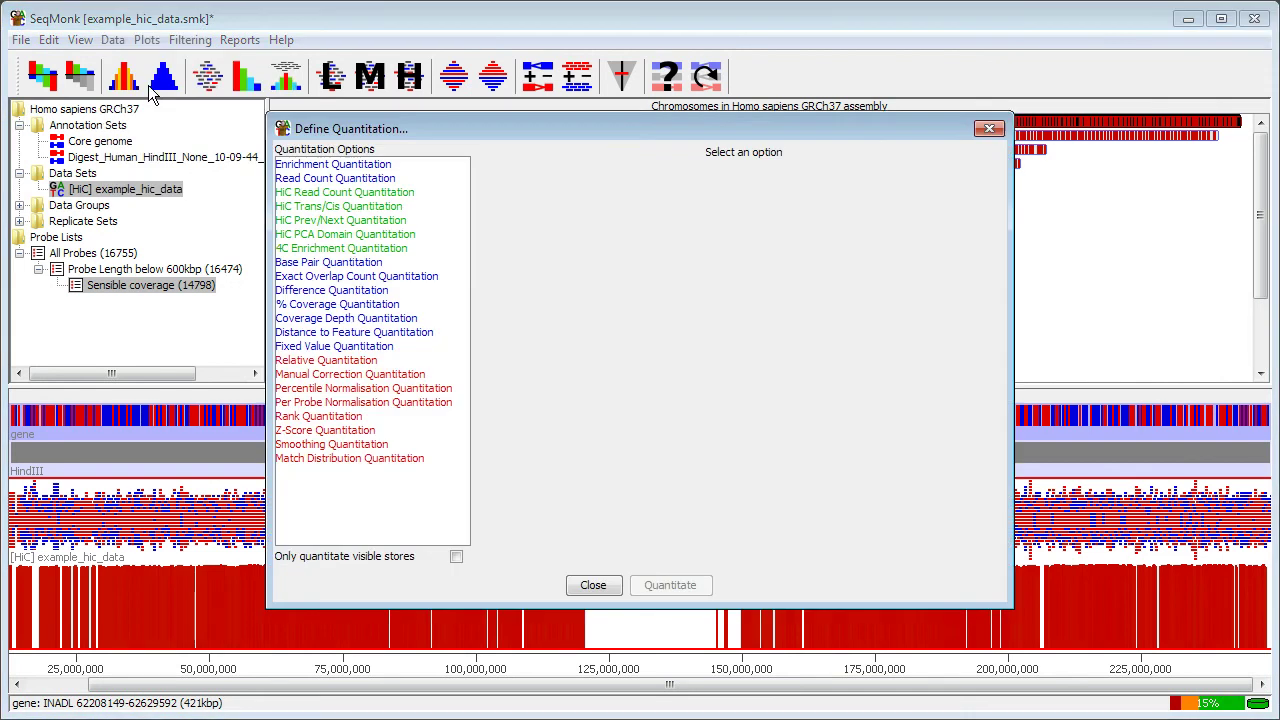
pyautogui.click(322, 208)
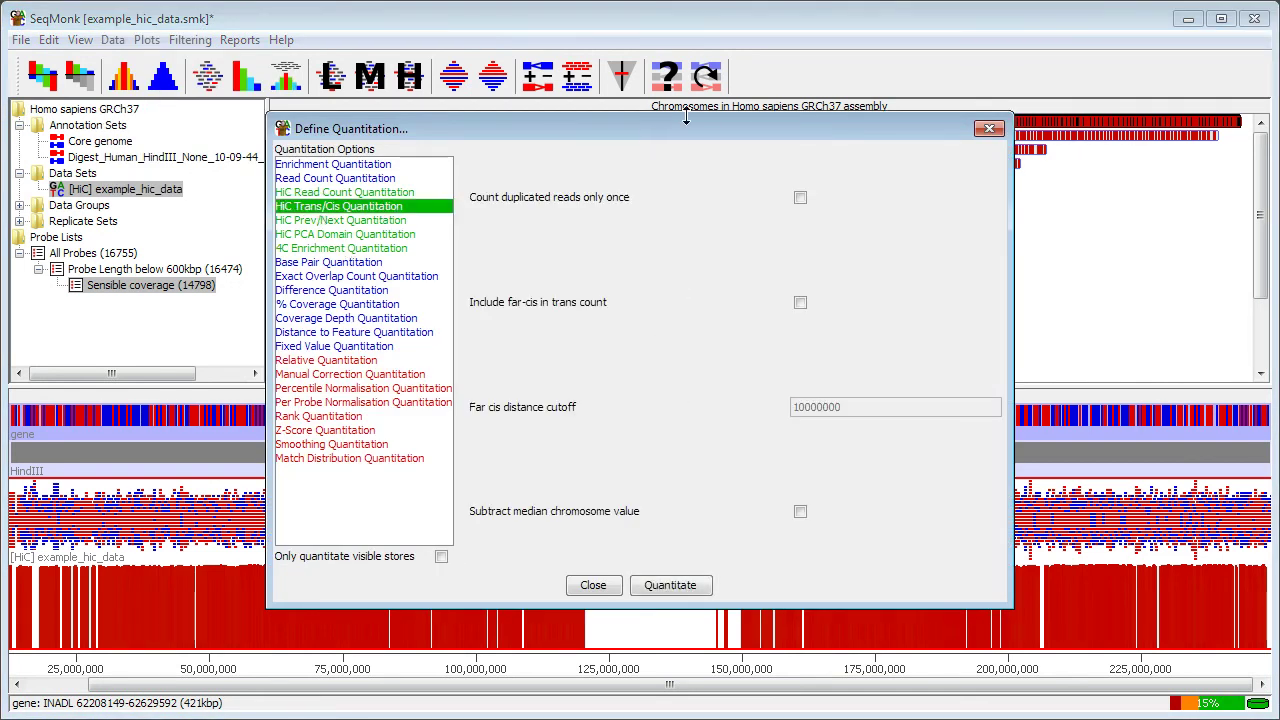
pyautogui.moveTo(686, 117); pyautogui.dragTo(664, 244)
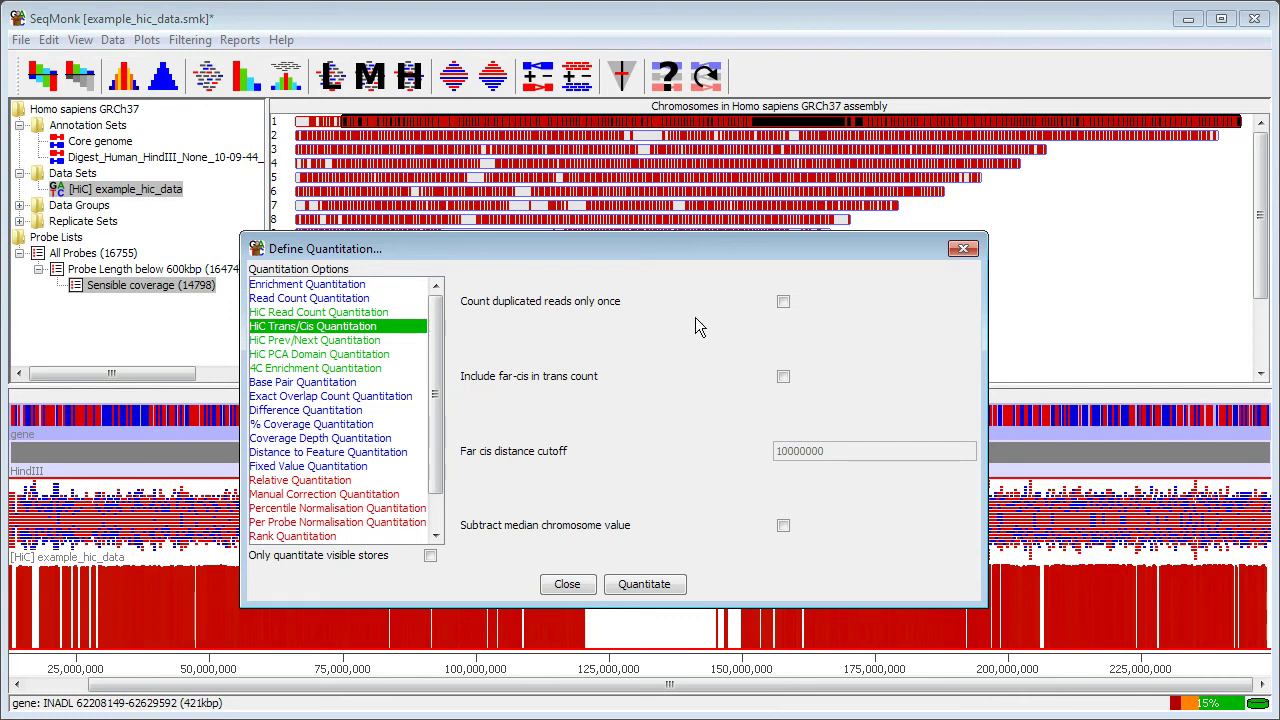
pyautogui.click(784, 527)
pyautogui.click(652, 588)
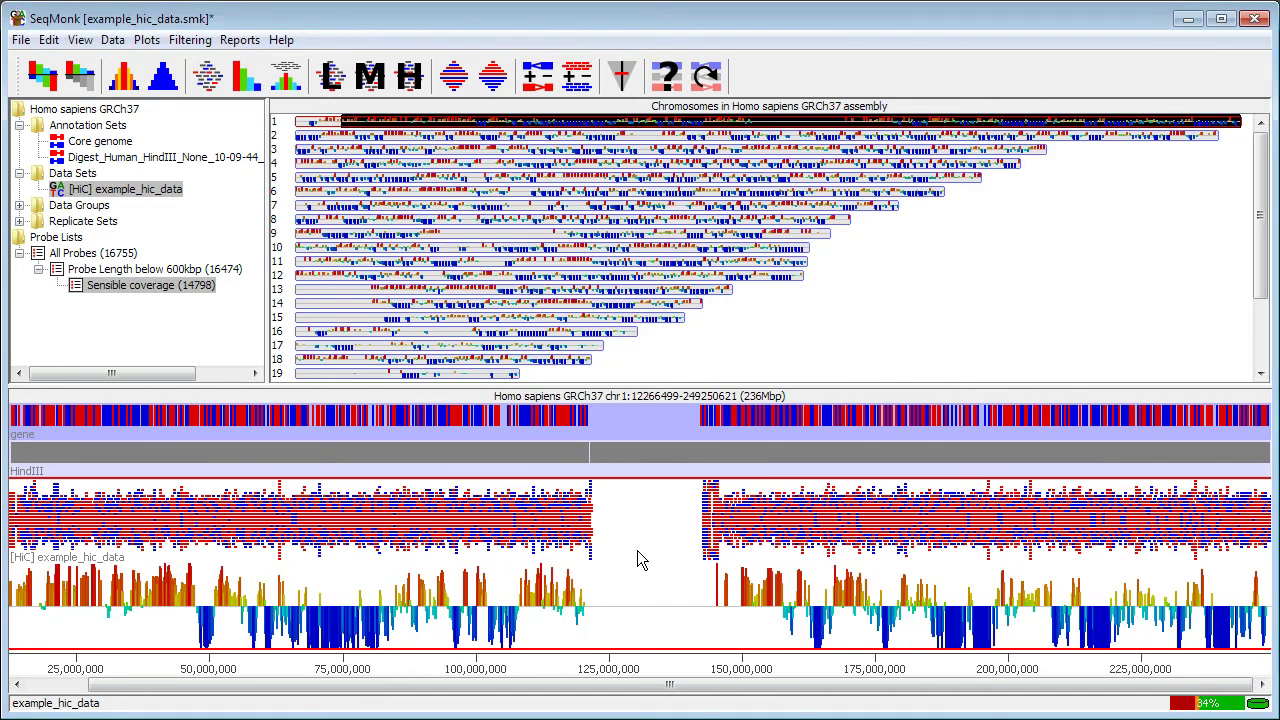
# - Zoom into the start of chromosome 2, increase the data zoom scaling, then zoom out to 106 Mbp
pyautogui.moveTo(397, 137); pyautogui.dragTo(286, 145)
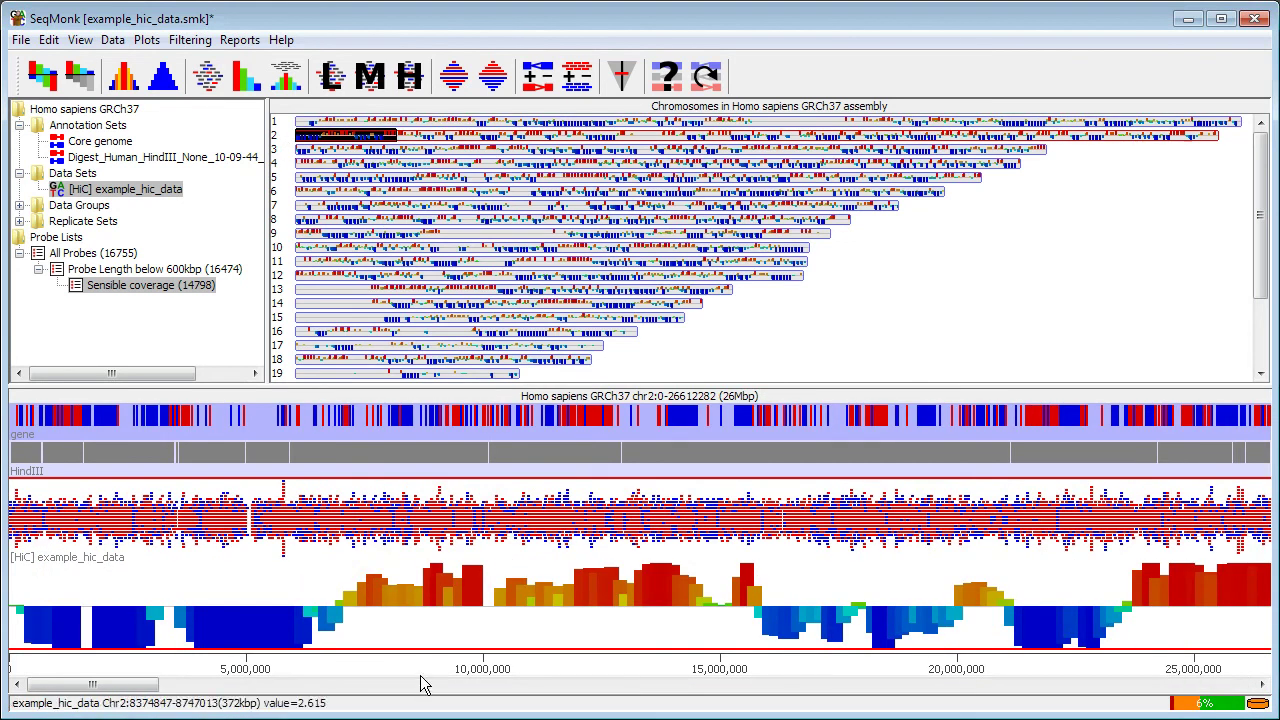
pyautogui.hotkey('ctrl', 'z')
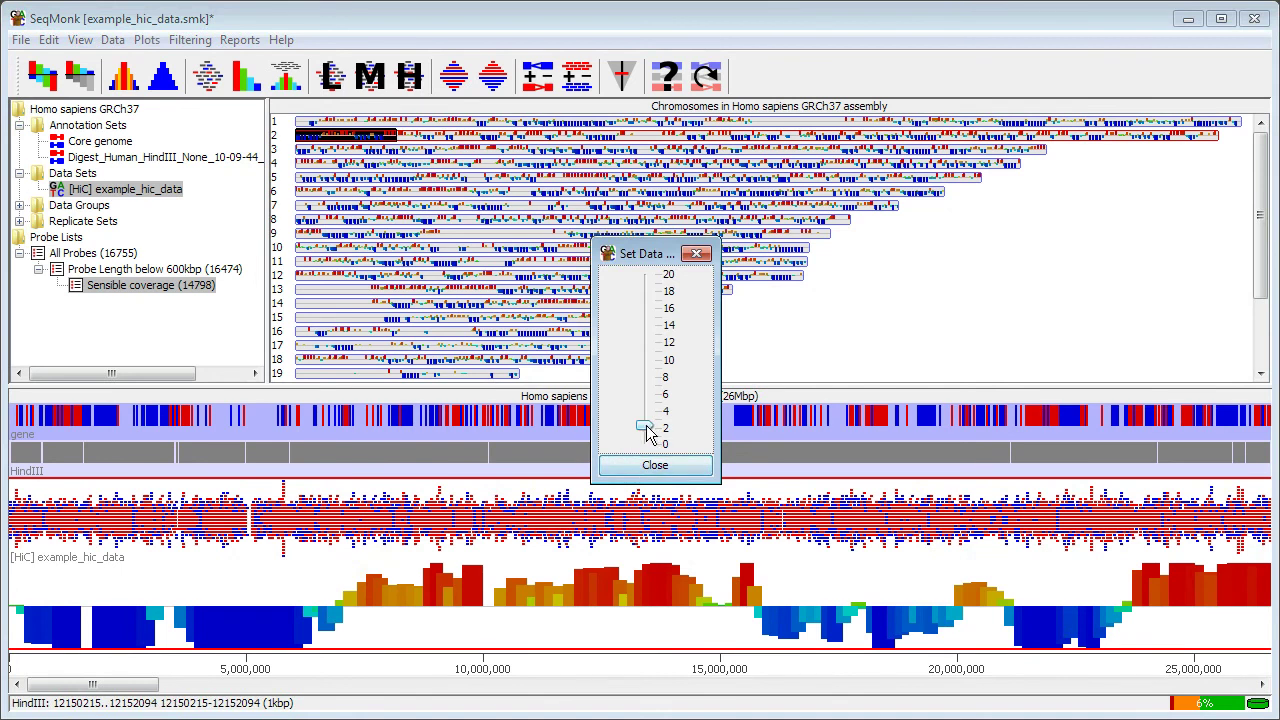
pyautogui.moveTo(645, 443); pyautogui.dragTo(645, 429)
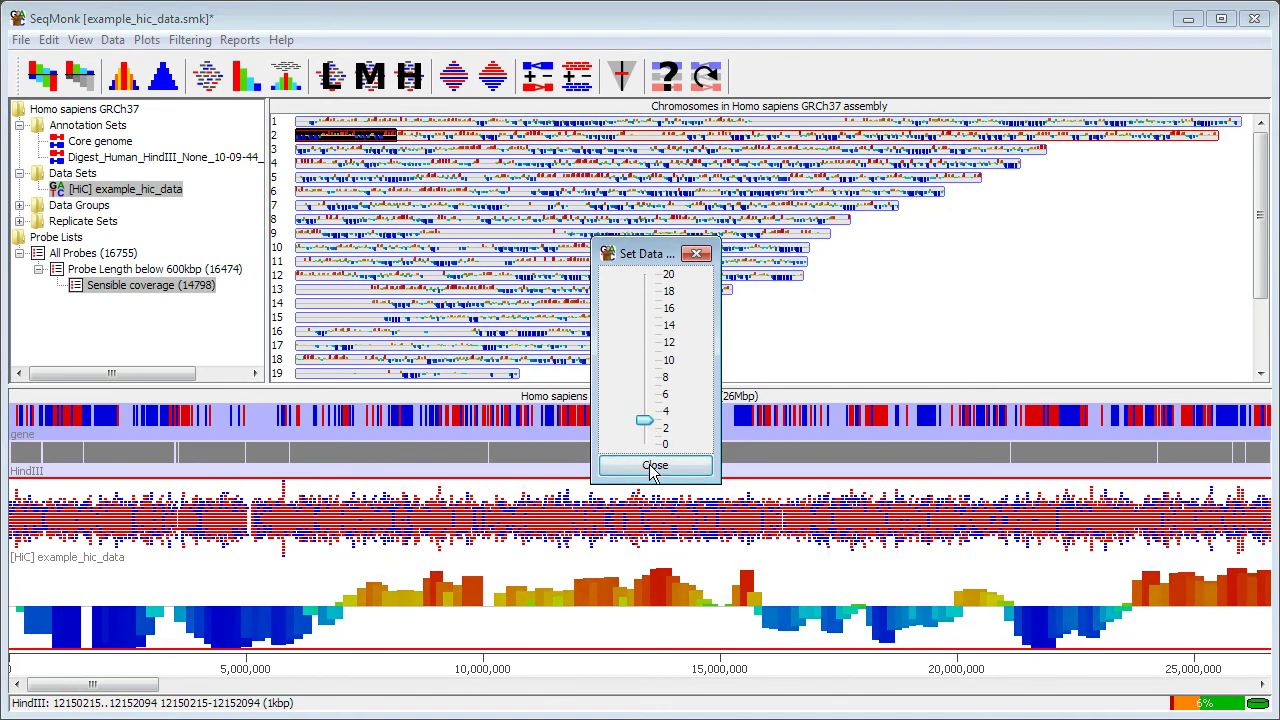
pyautogui.click(652, 465)
pyautogui.scroll(-1, 597, 578)
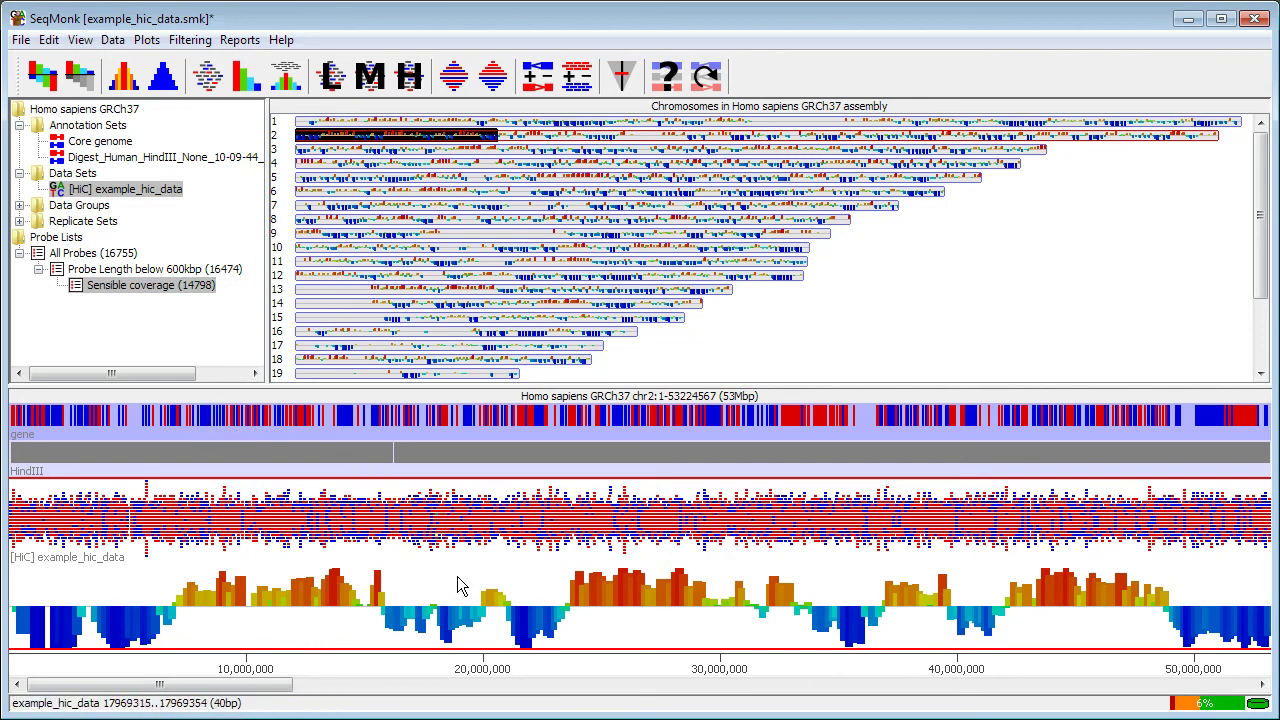
pyautogui.scroll(-1, 458, 575)
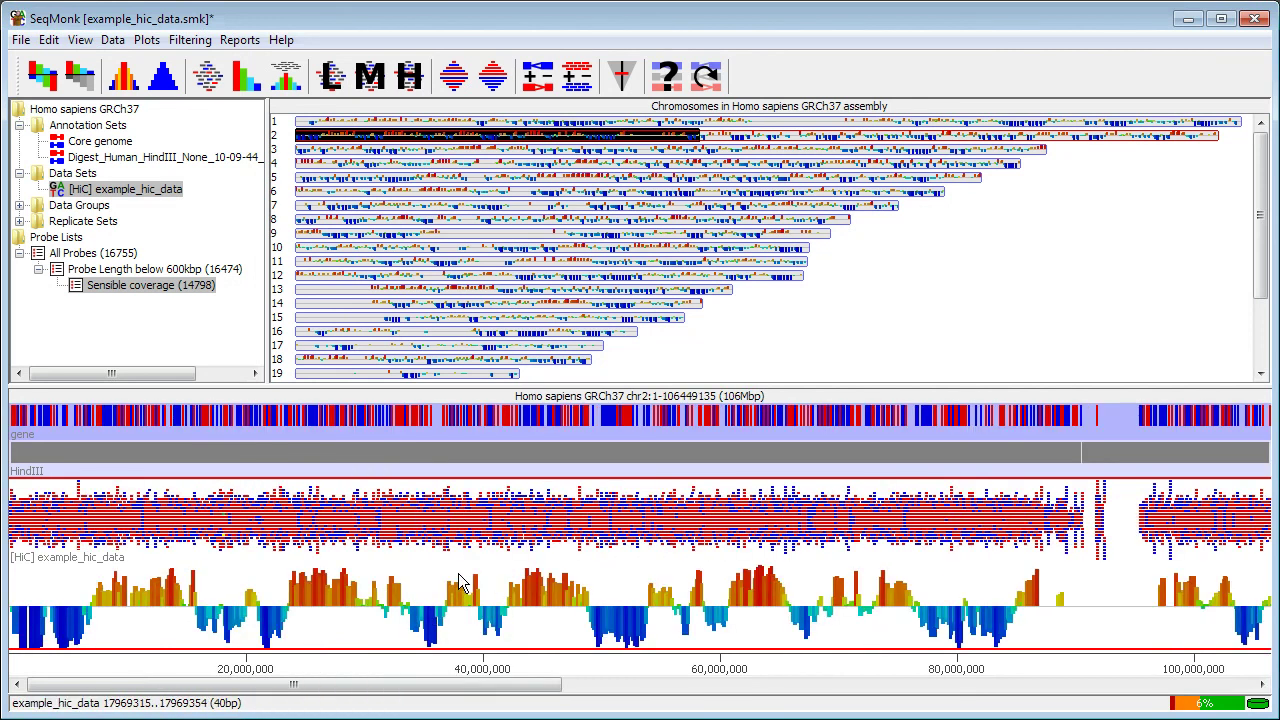
pyautogui.rightClick(138, 199)
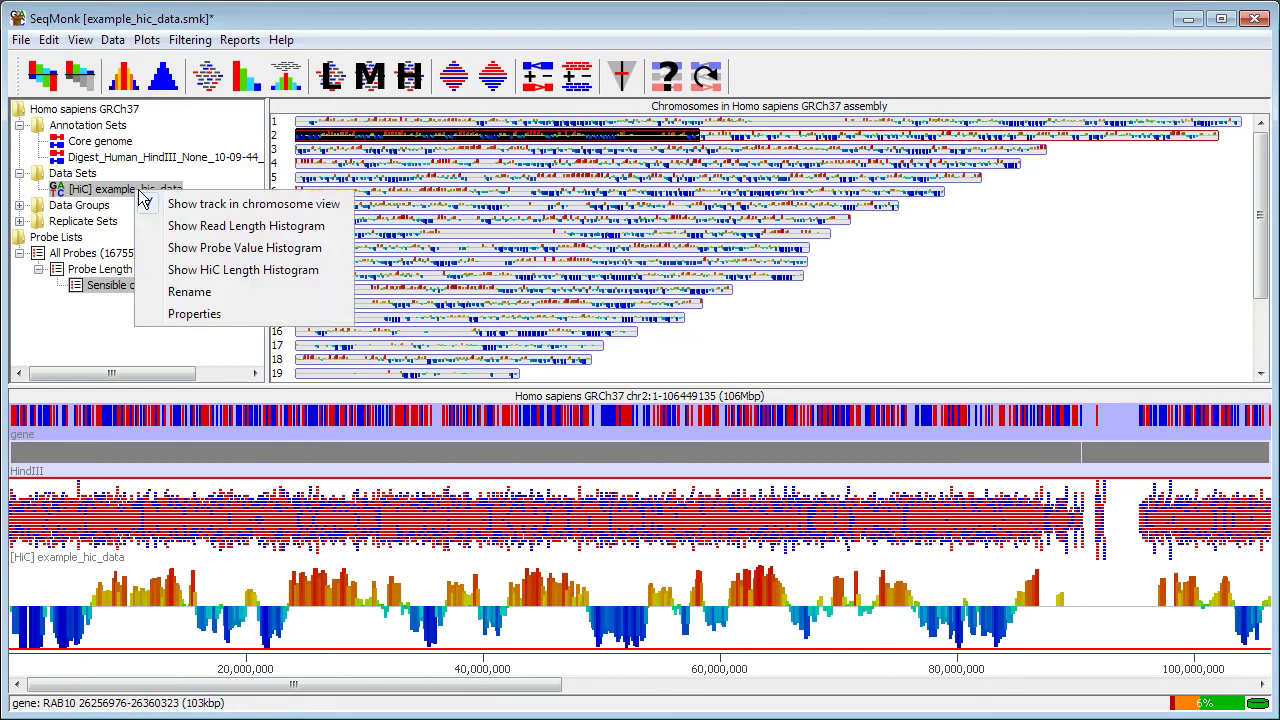
pyautogui.click(225, 248)
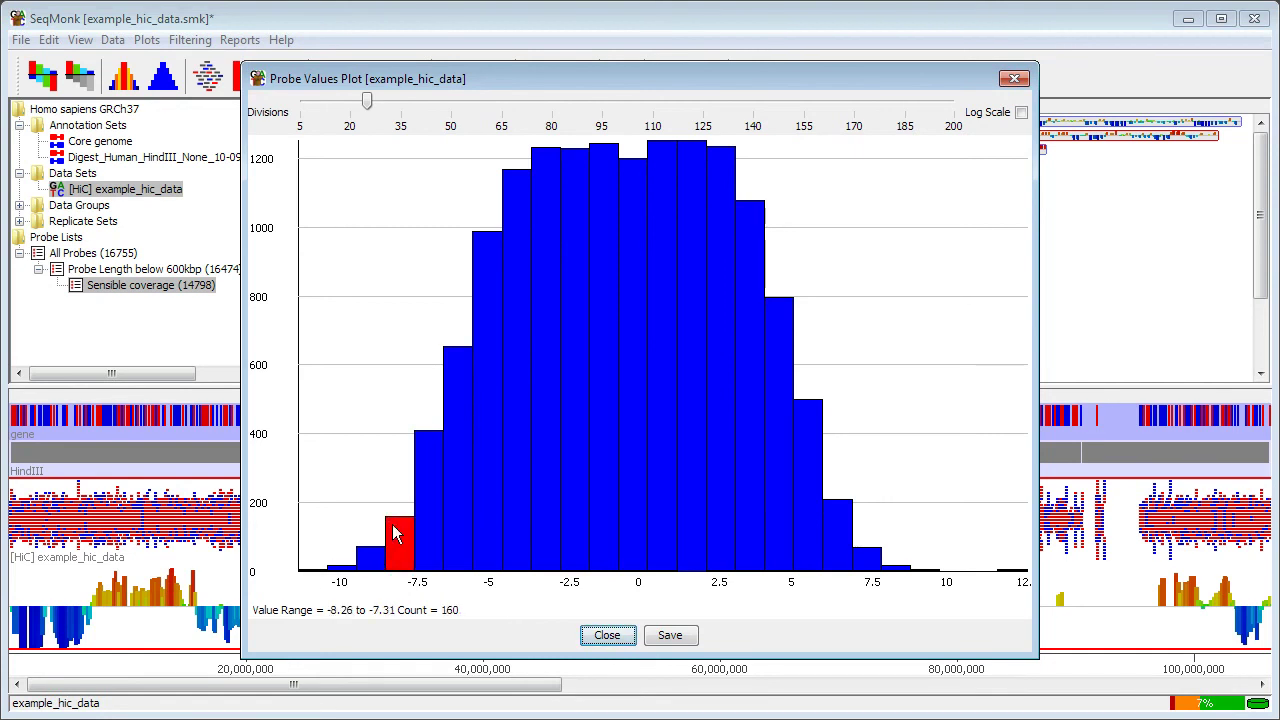
pyautogui.click(608, 636)
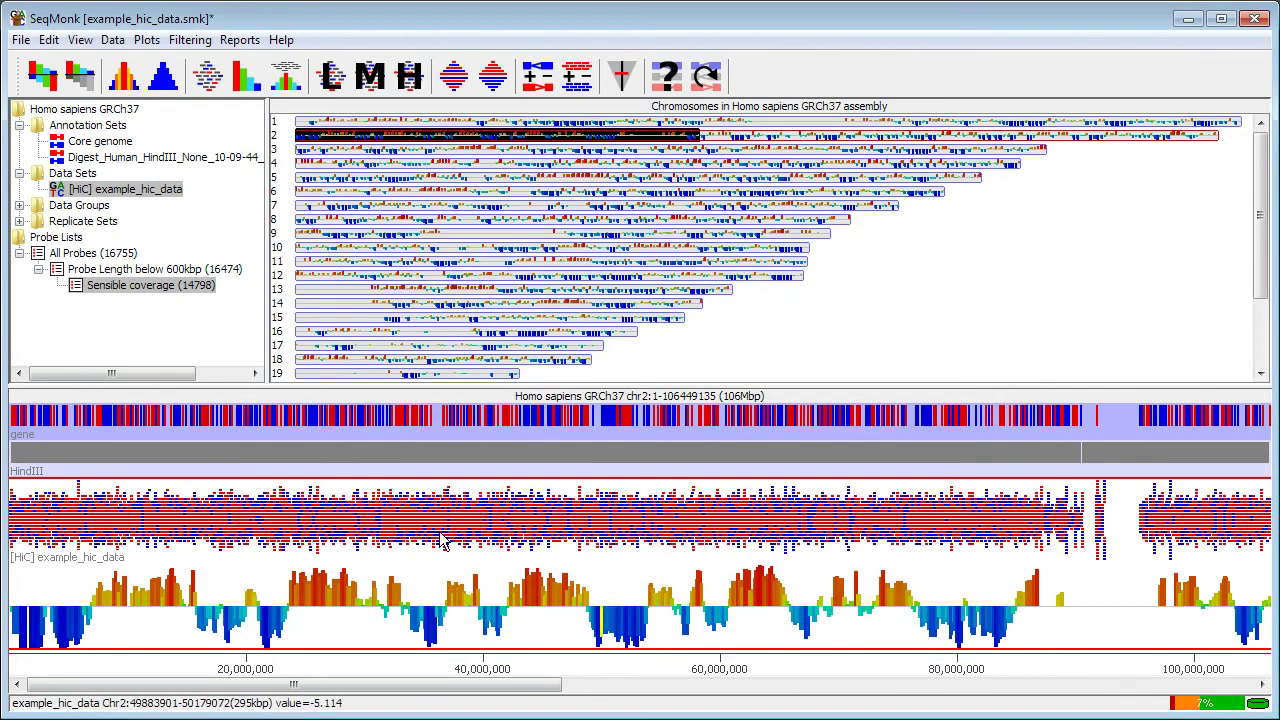
# - Run a BoxWhisker filter at stringency 1.5 above or below on Sensible coverage, saving 55 outliers
pyautogui.click(190, 39)
pyautogui.moveTo(233, 110)
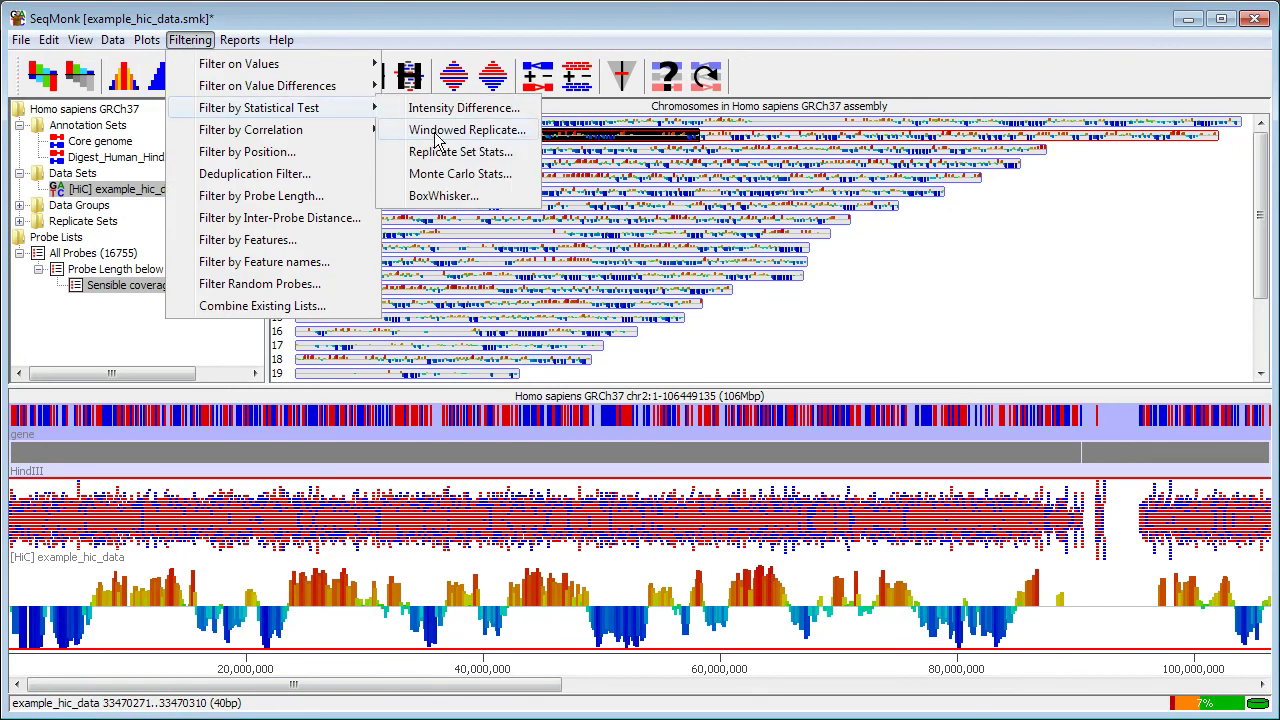
pyautogui.click(444, 196)
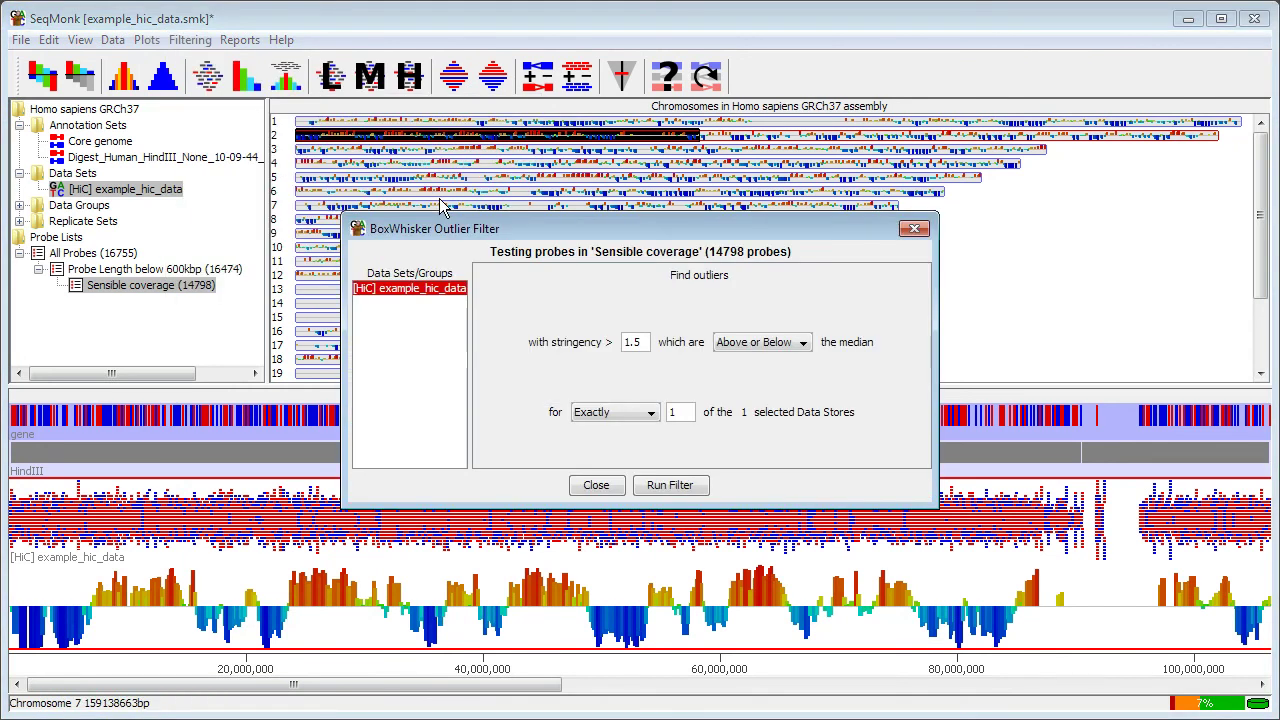
pyautogui.click(670, 485)
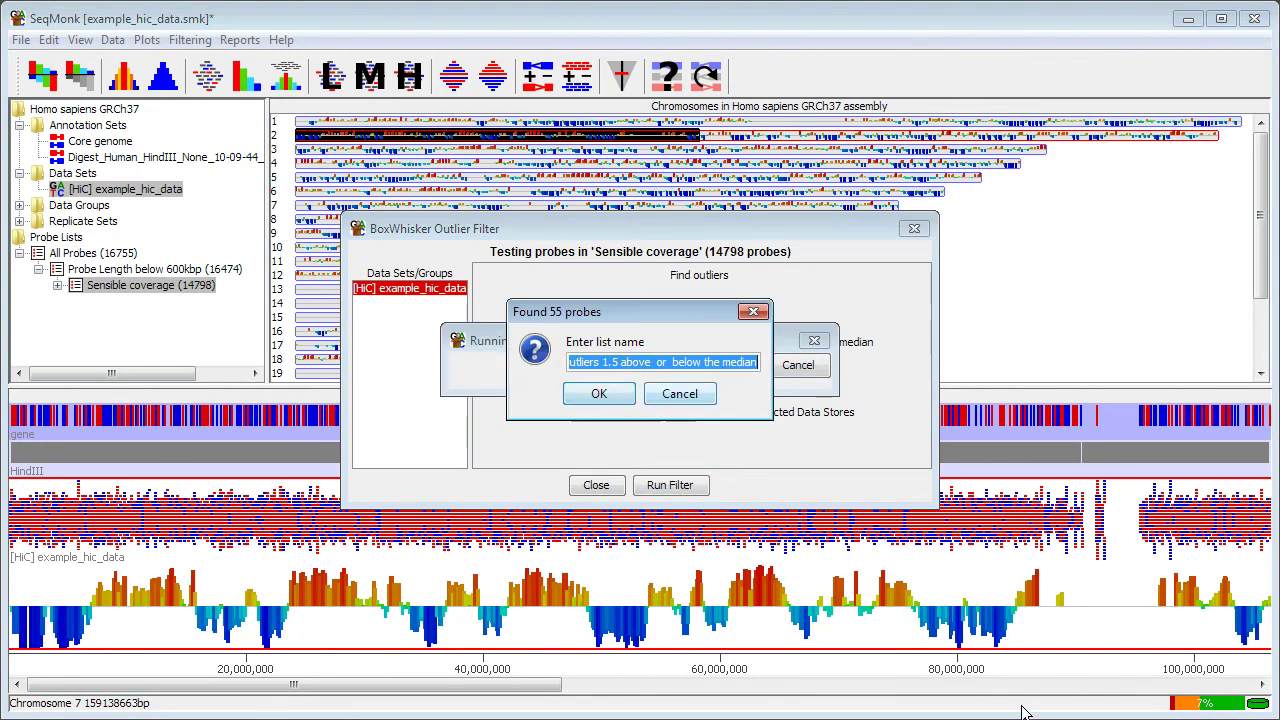
pyautogui.click(599, 394)
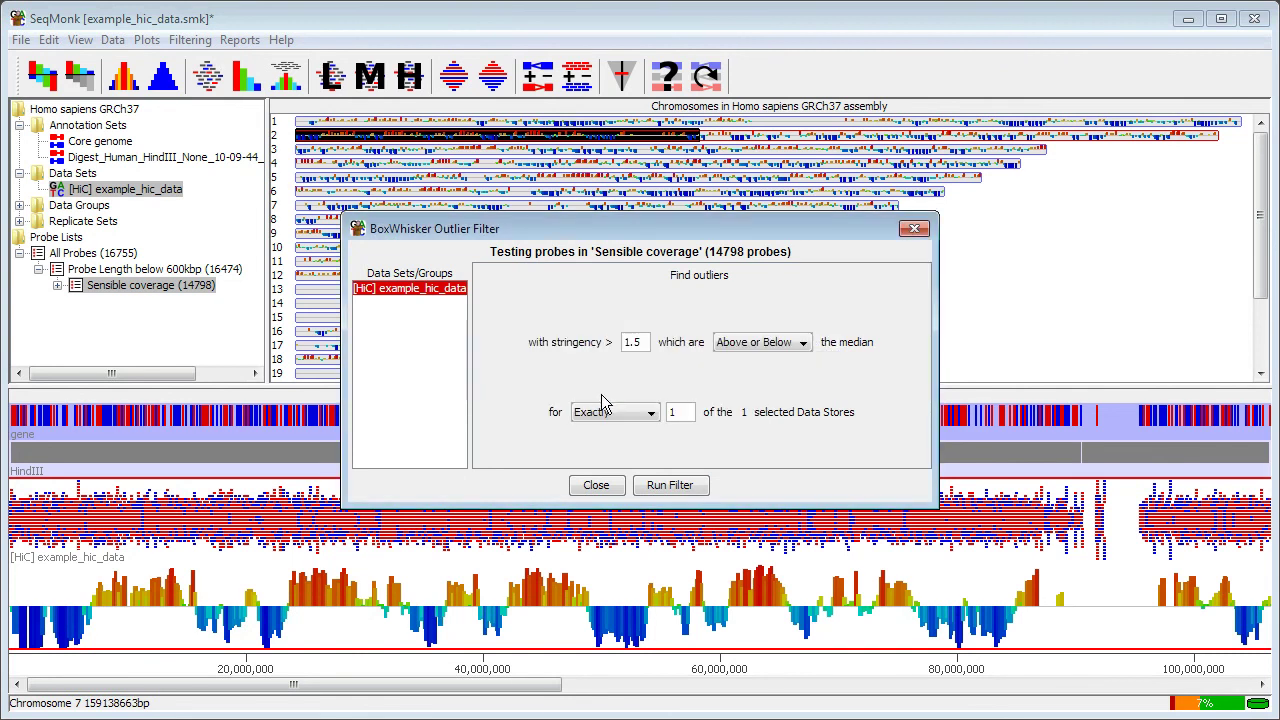
pyautogui.click(596, 485)
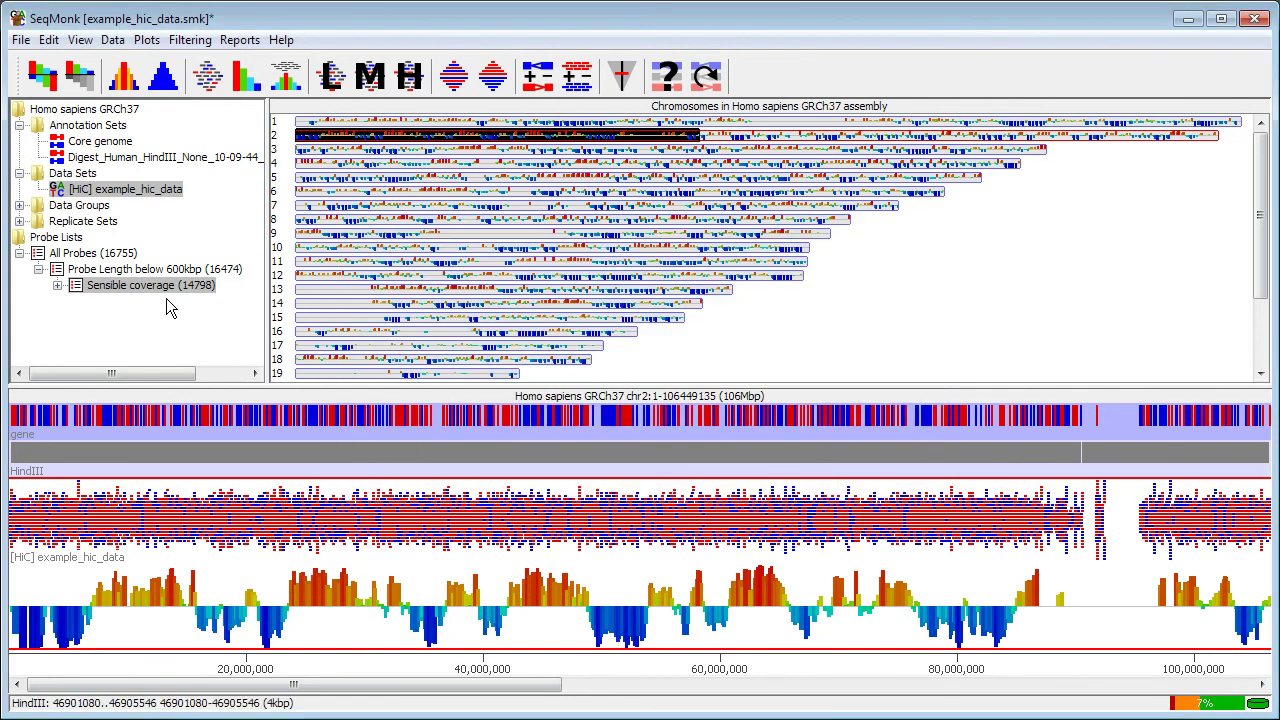
pyautogui.click(58, 286)
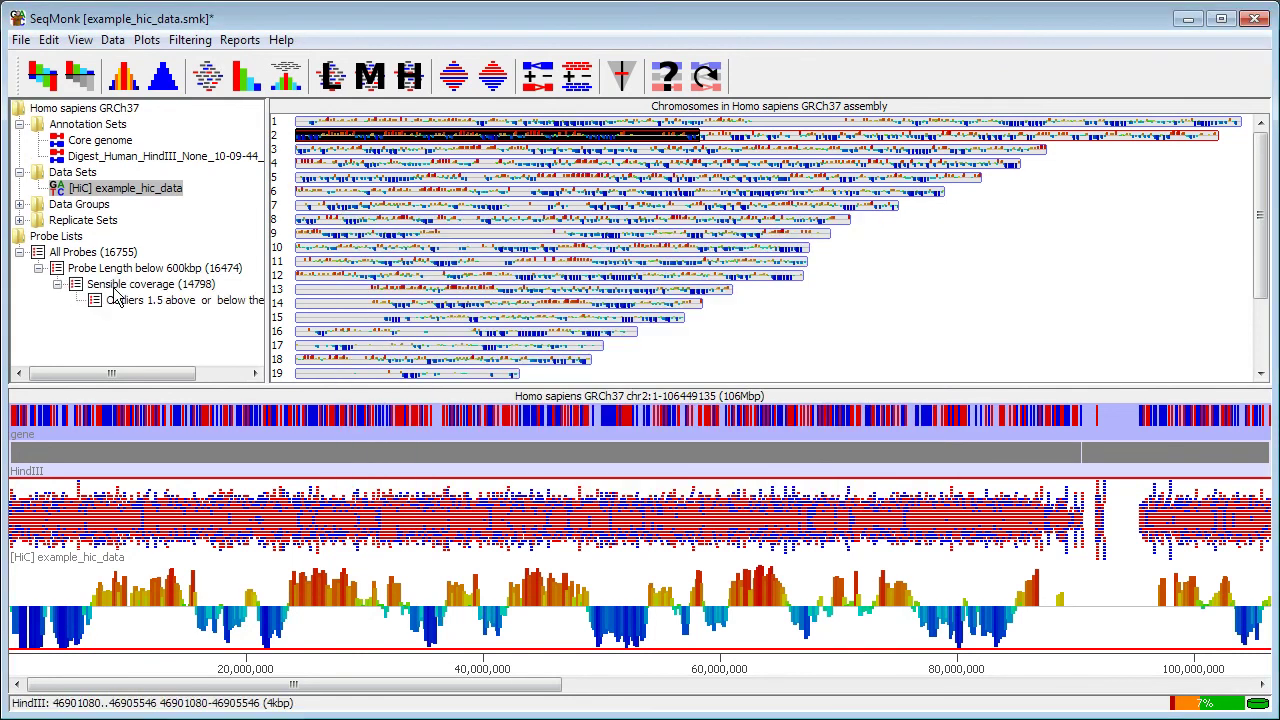
pyautogui.click(190, 40)
# - Combine Sensible coverage BUTNOT the 55-probe outliers list and run the filter
pyautogui.click(238, 302)
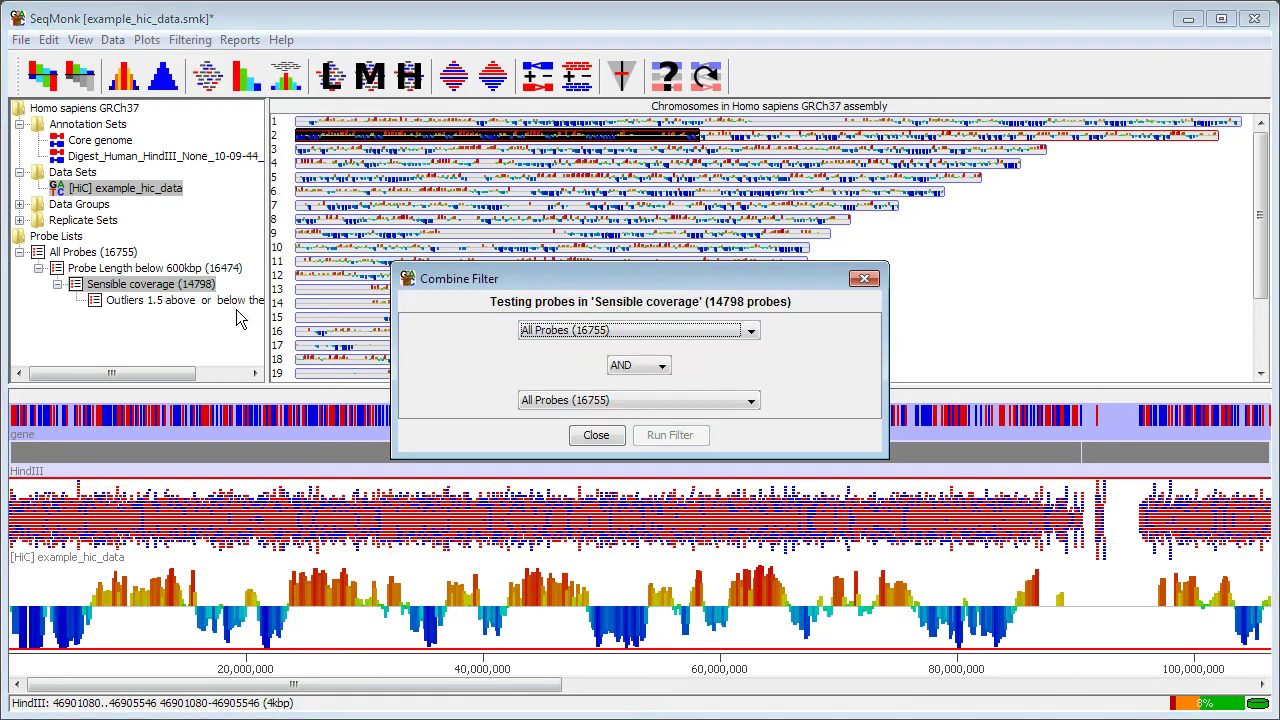
pyautogui.click(620, 334)
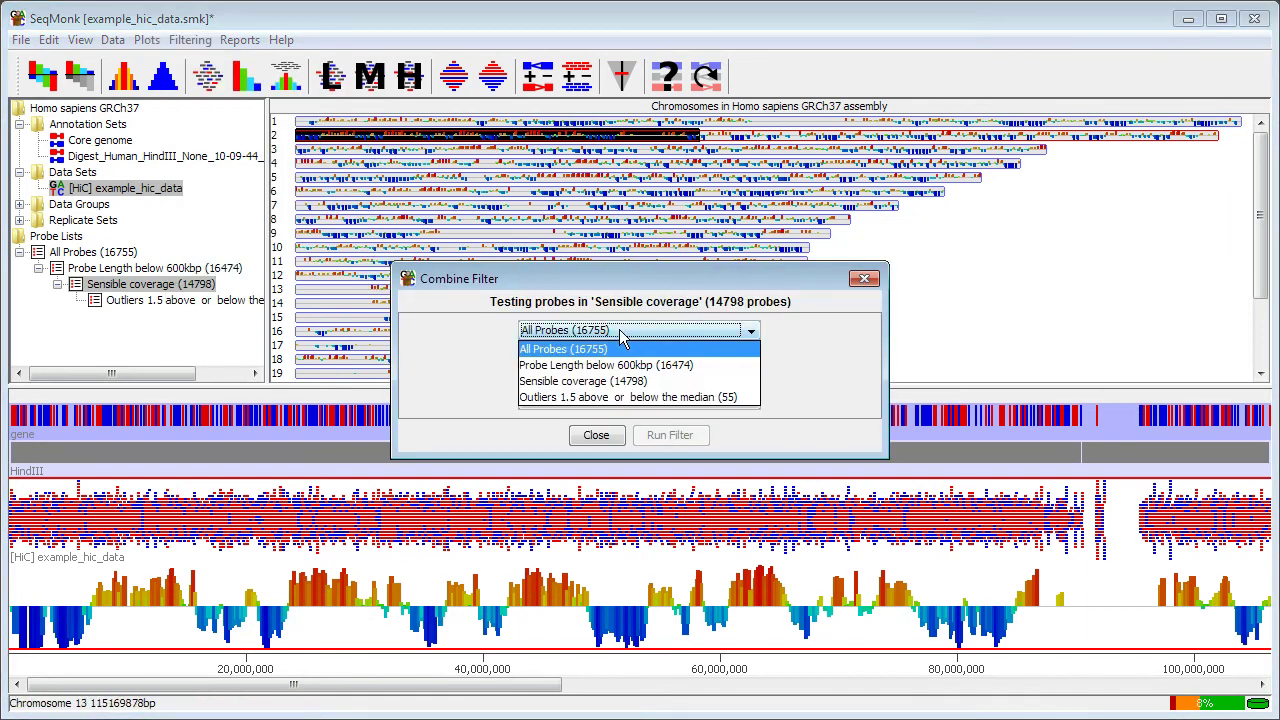
pyautogui.click(620, 381)
pyautogui.click(650, 368)
pyautogui.click(640, 418)
pyautogui.click(640, 400)
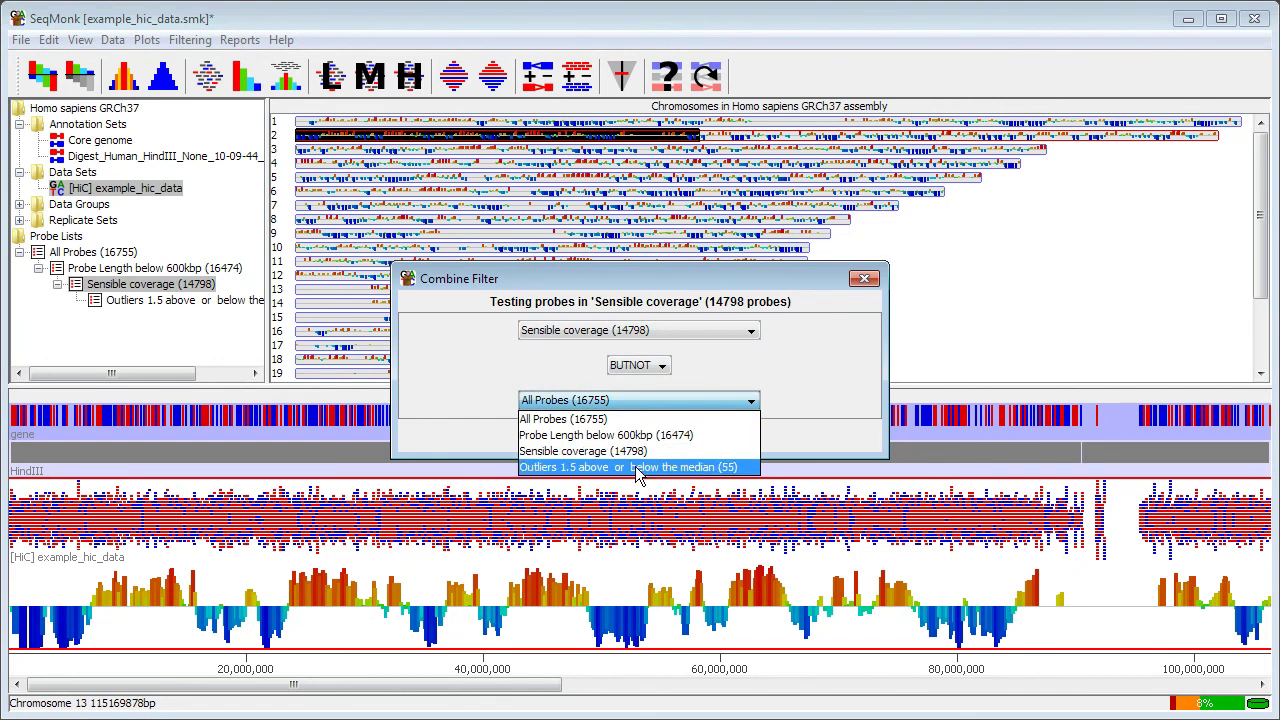
pyautogui.click(640, 466)
pyautogui.click(665, 437)
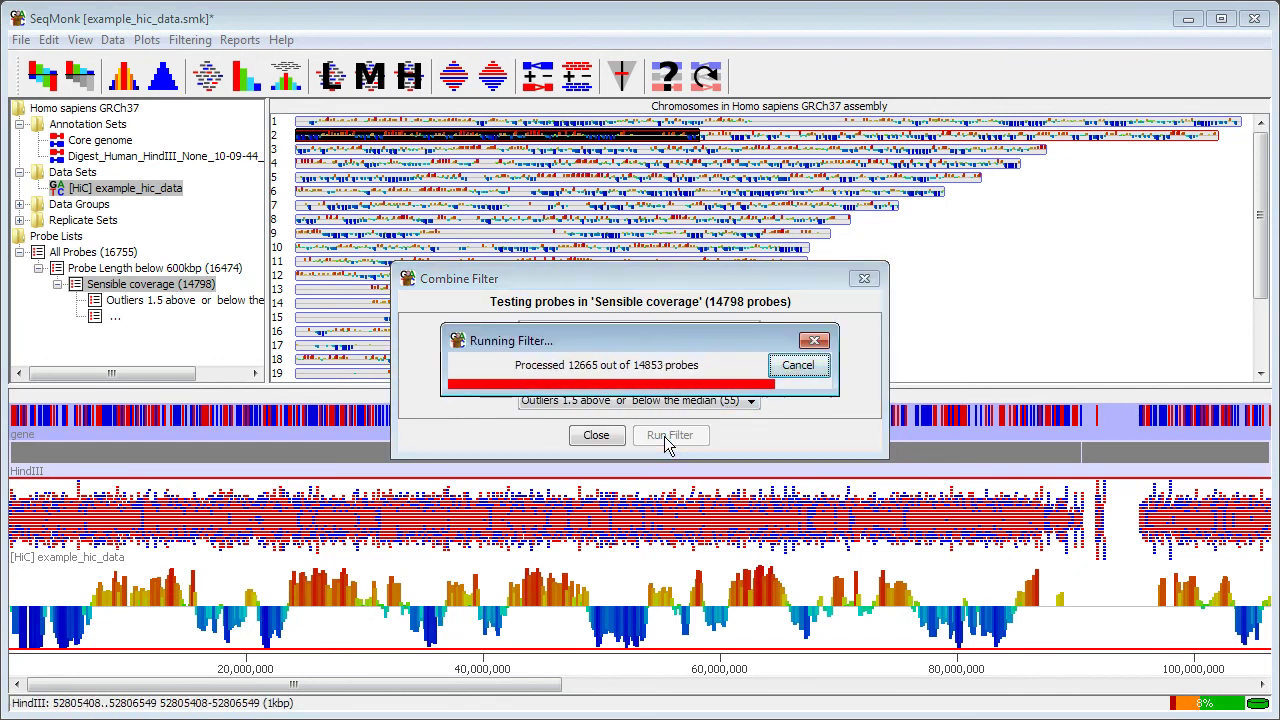
# - Save the 14743-probe result as a list named 'Sensible Cis Trans'
pyautogui.write('Sen')
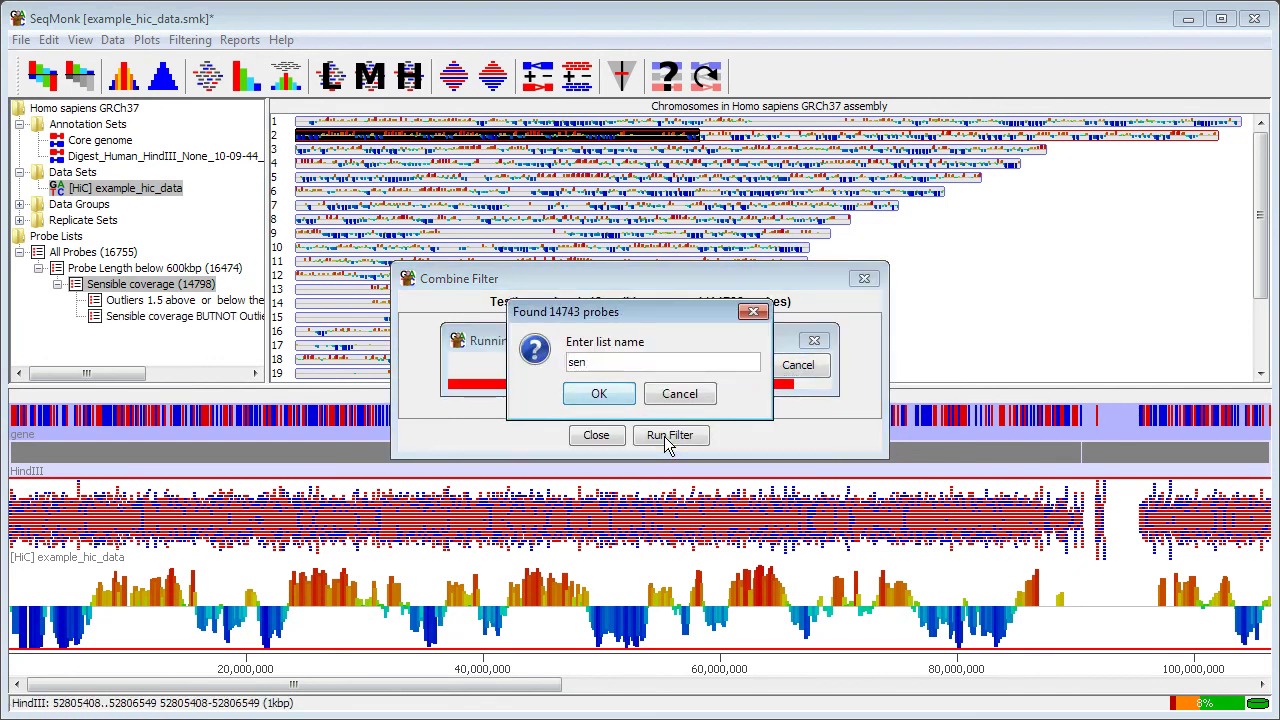
pyautogui.press('BackSpace')
pyautogui.press('BackSpace')
pyautogui.write('ib')
pyautogui.press('BackSpace')
pyautogui.press('BackSpace')
pyautogui.write('en')
pyautogui.write('Cis Trans')
pyautogui.click(605, 394)
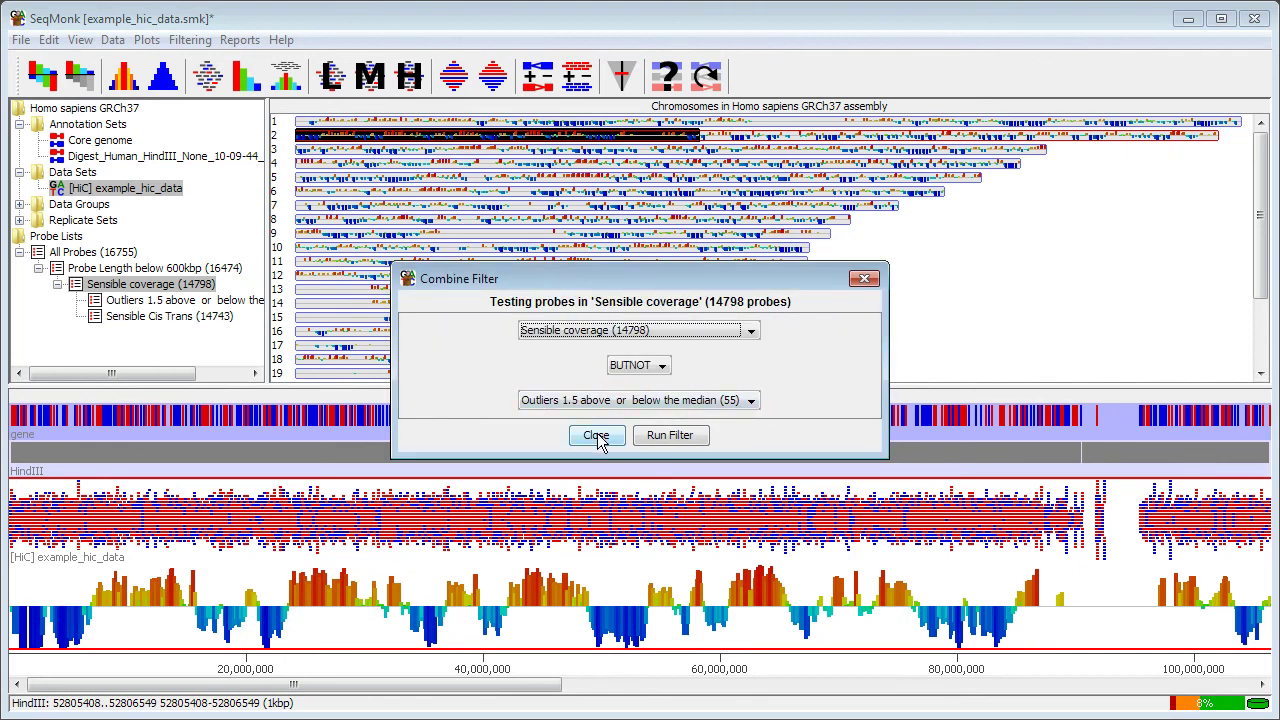
pyautogui.click(596, 437)
pyautogui.click(200, 301)
# - Delete the 55-probe outliers list and select 'Sensible Cis Trans' (14743 probes)
pyautogui.rightClick(199, 303)
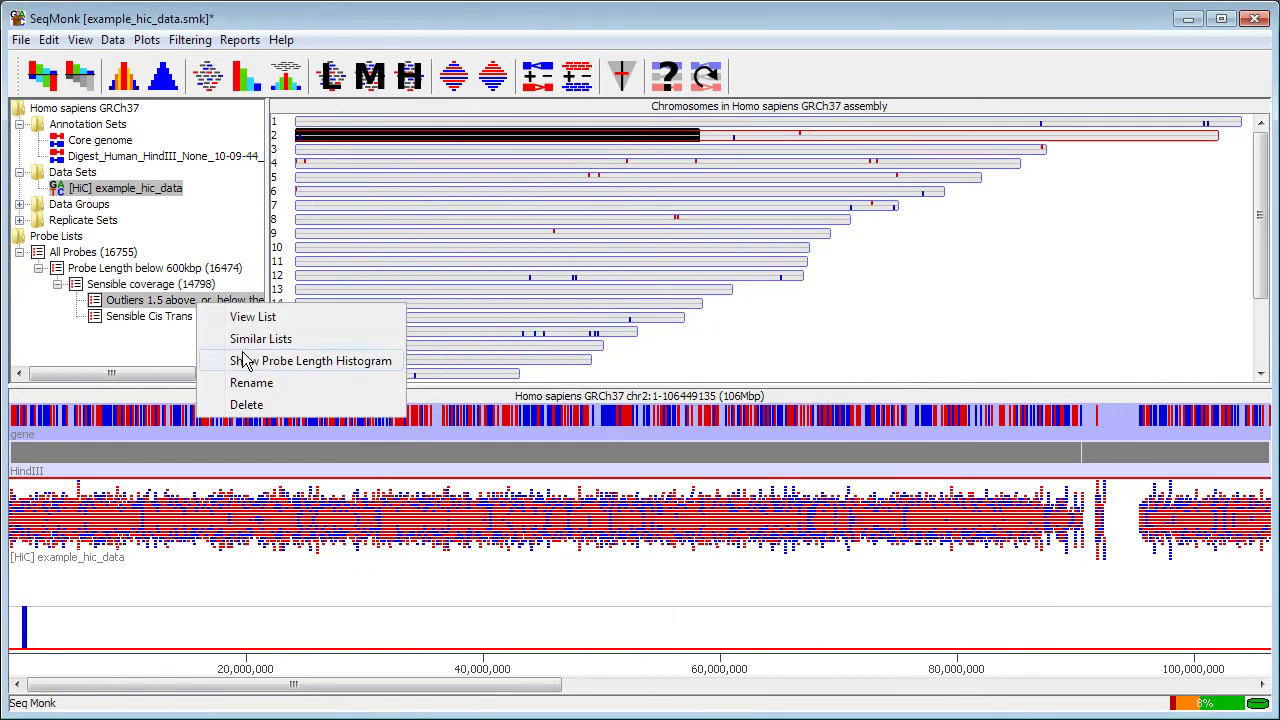
pyautogui.click(246, 404)
pyautogui.click(184, 303)
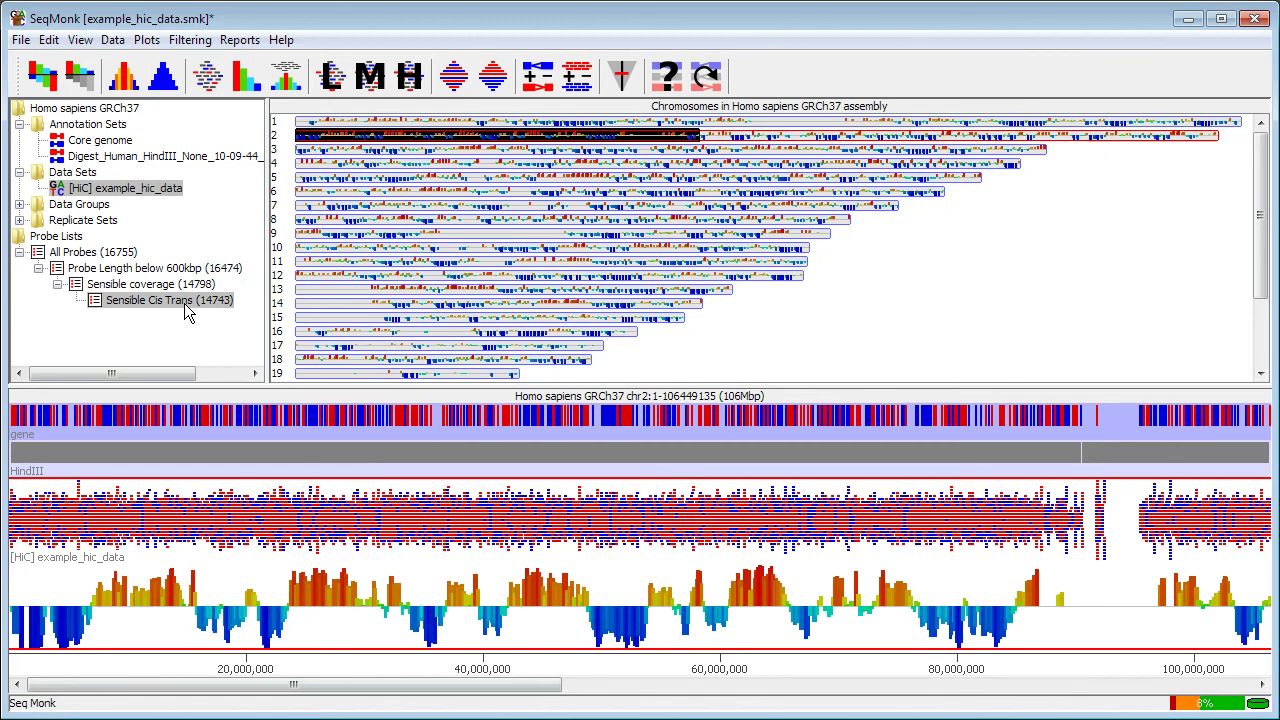